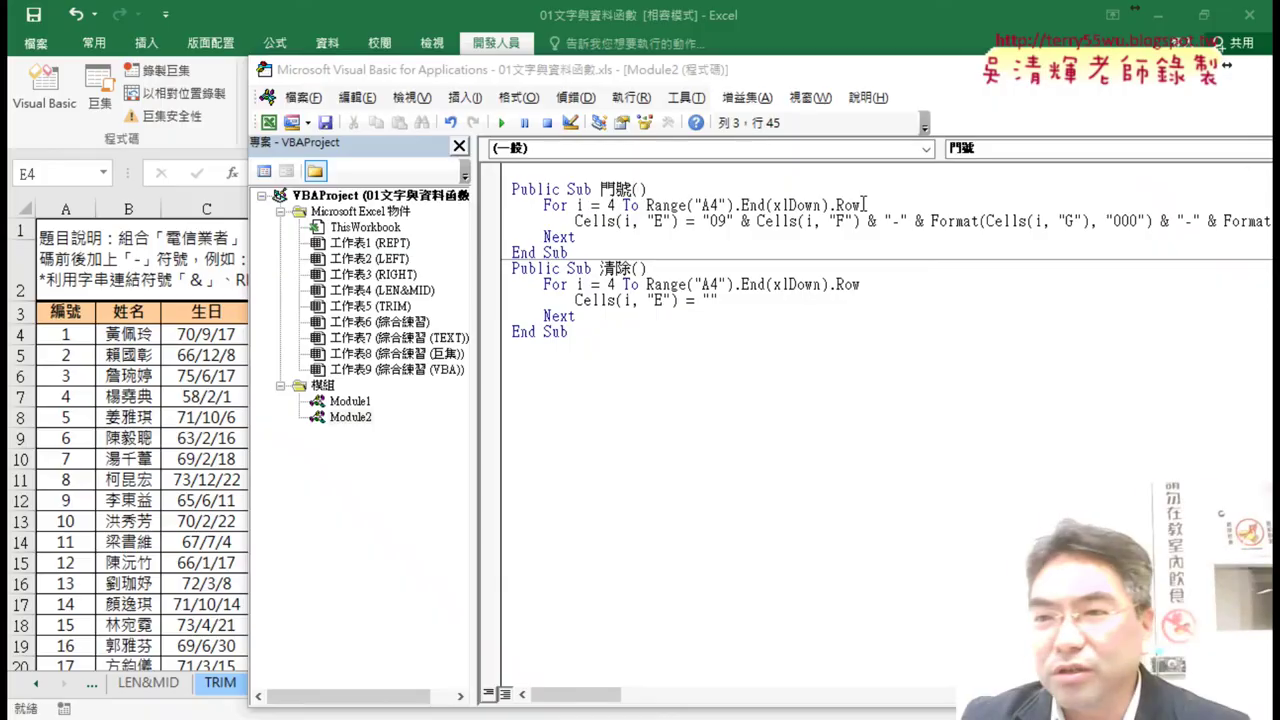
# - Rewrite the loop's end-row expression as Range("A4").End(xlDown).Row
pyautogui.moveTo(860, 205); pyautogui.dragTo(646, 205)
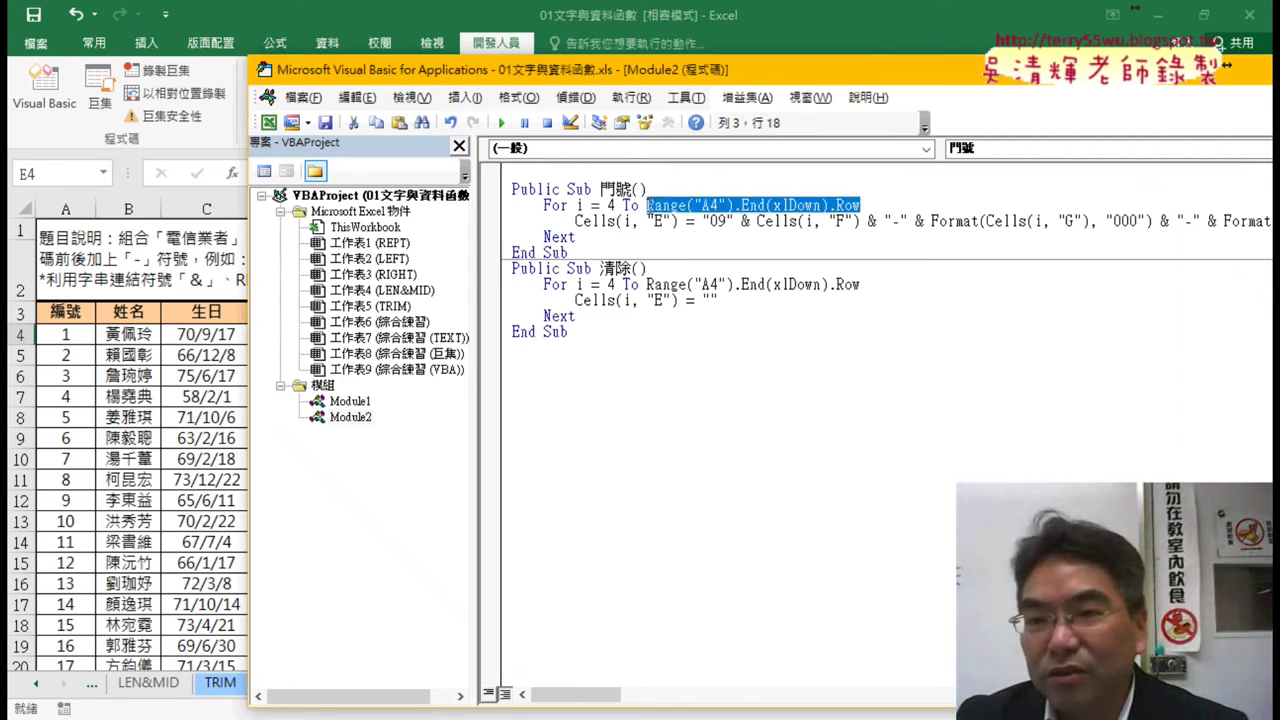
pyautogui.write('range')
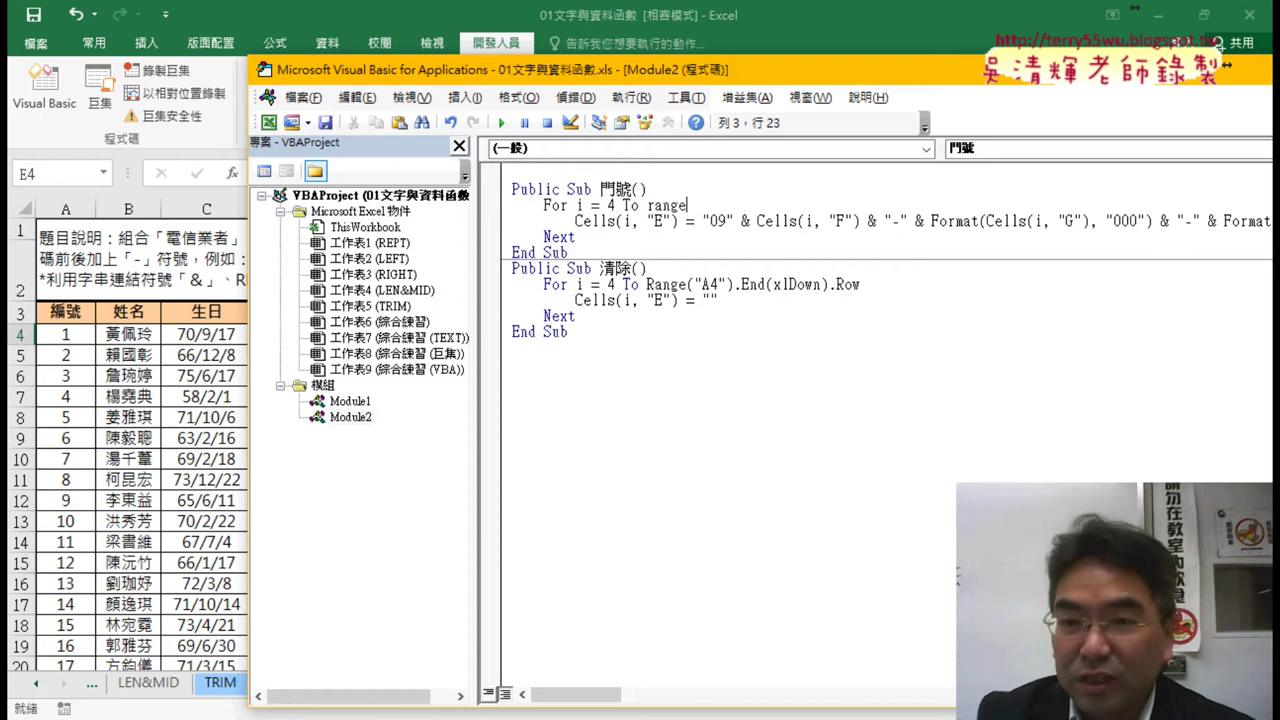
pyautogui.write('(')
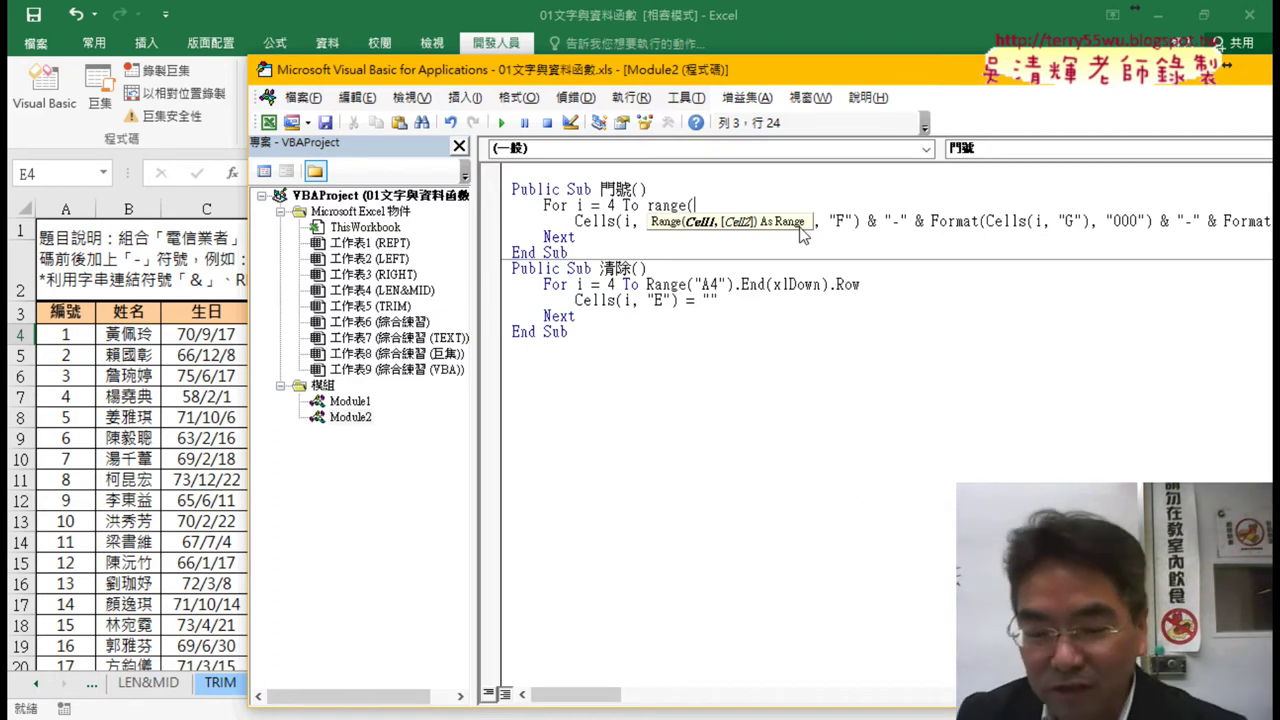
pyautogui.write('"A4"')
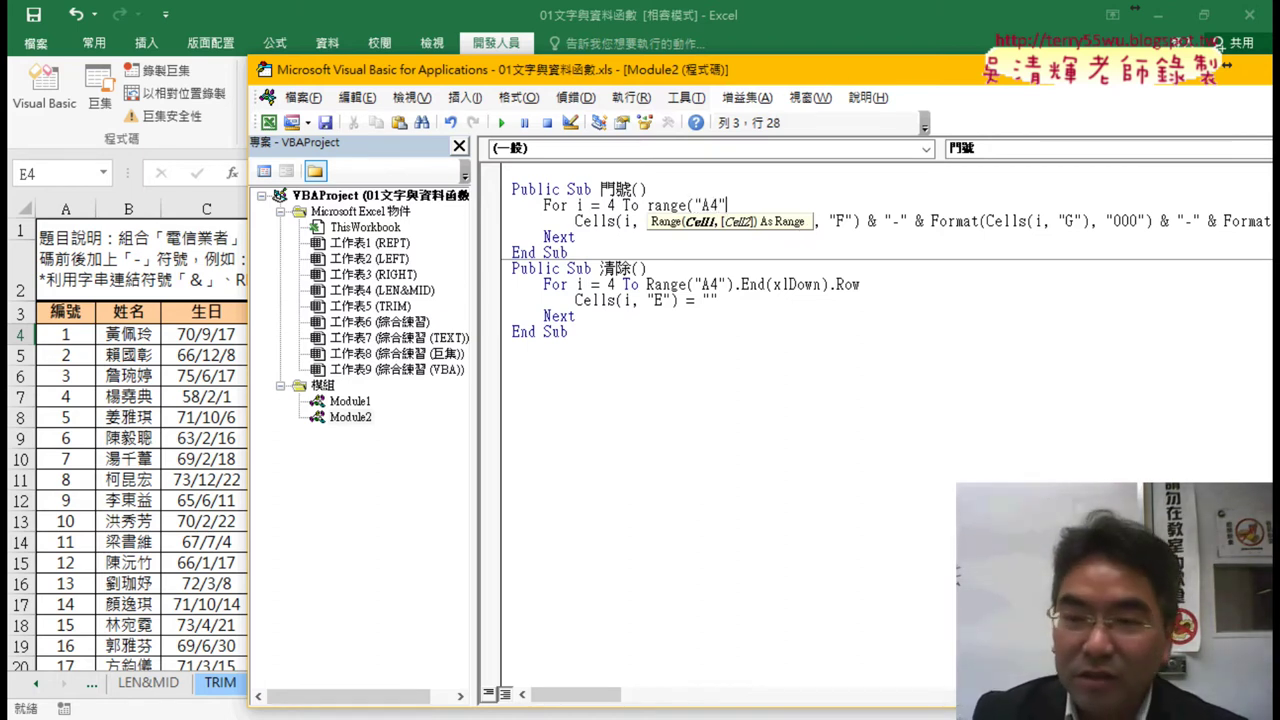
pyautogui.write(').')
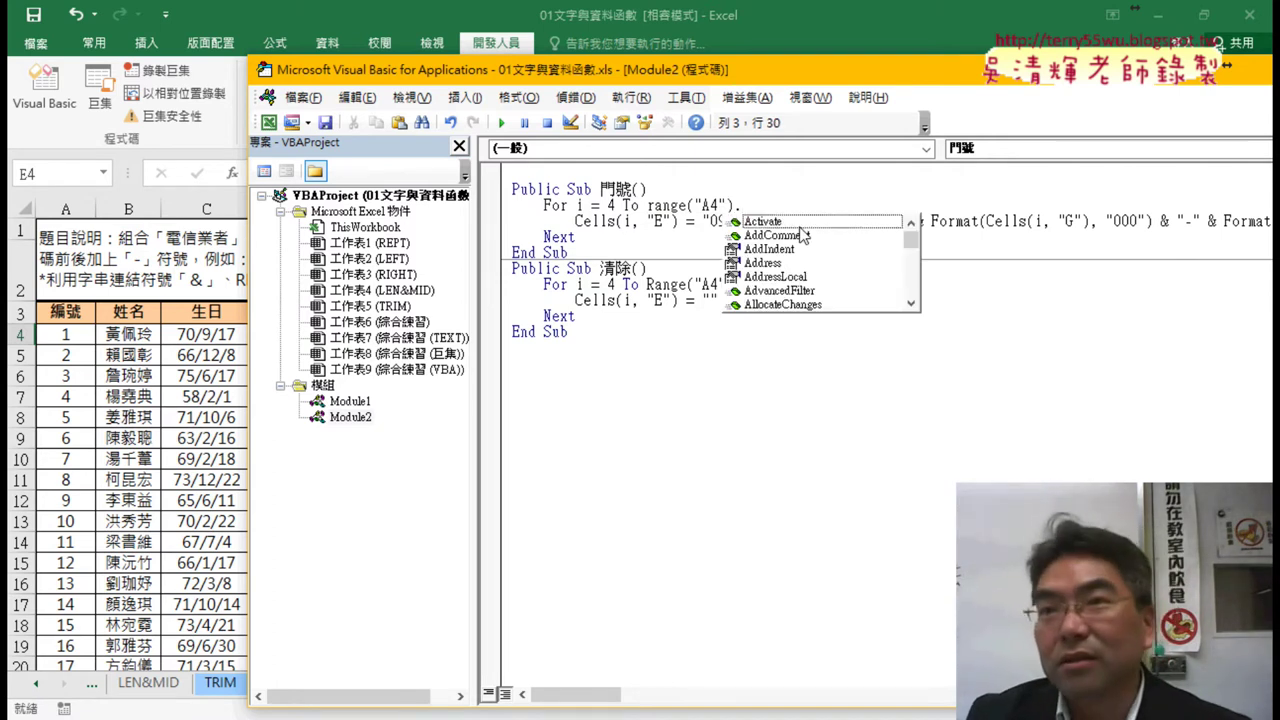
pyautogui.write('e')
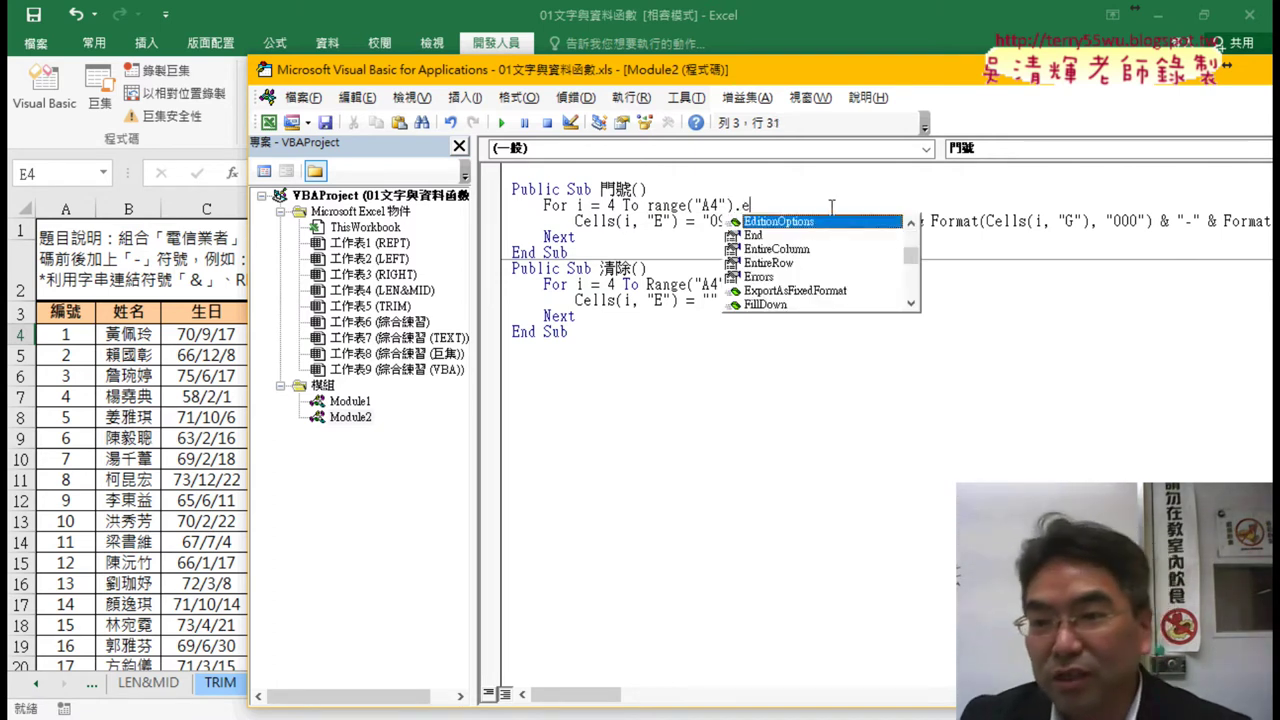
pyautogui.doubleClick(783, 236)
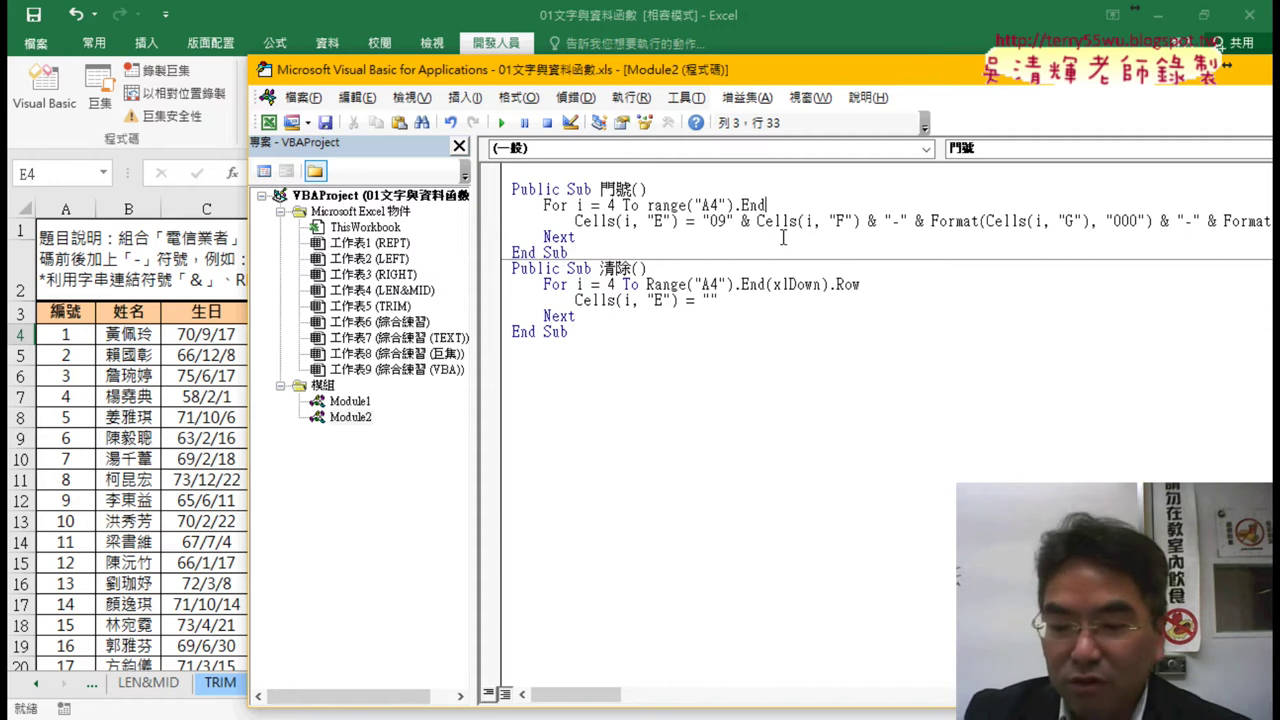
pyautogui.write('(')
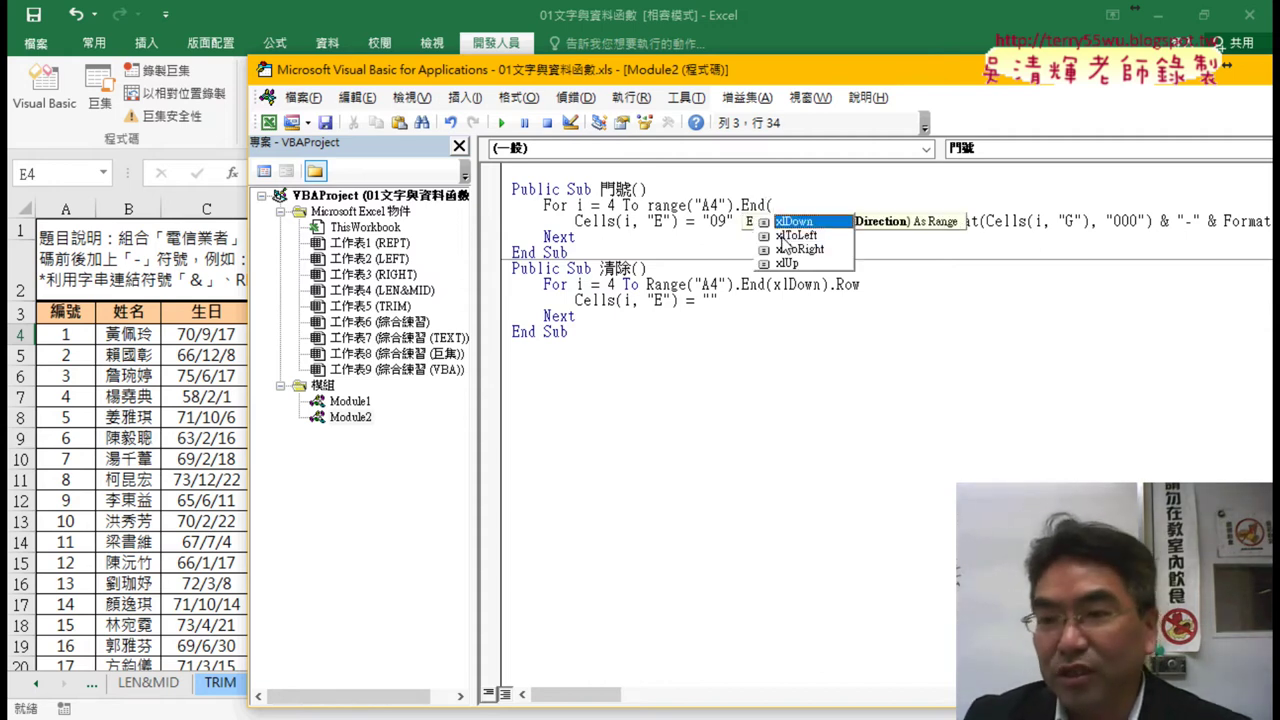
pyautogui.write('xlDown)')
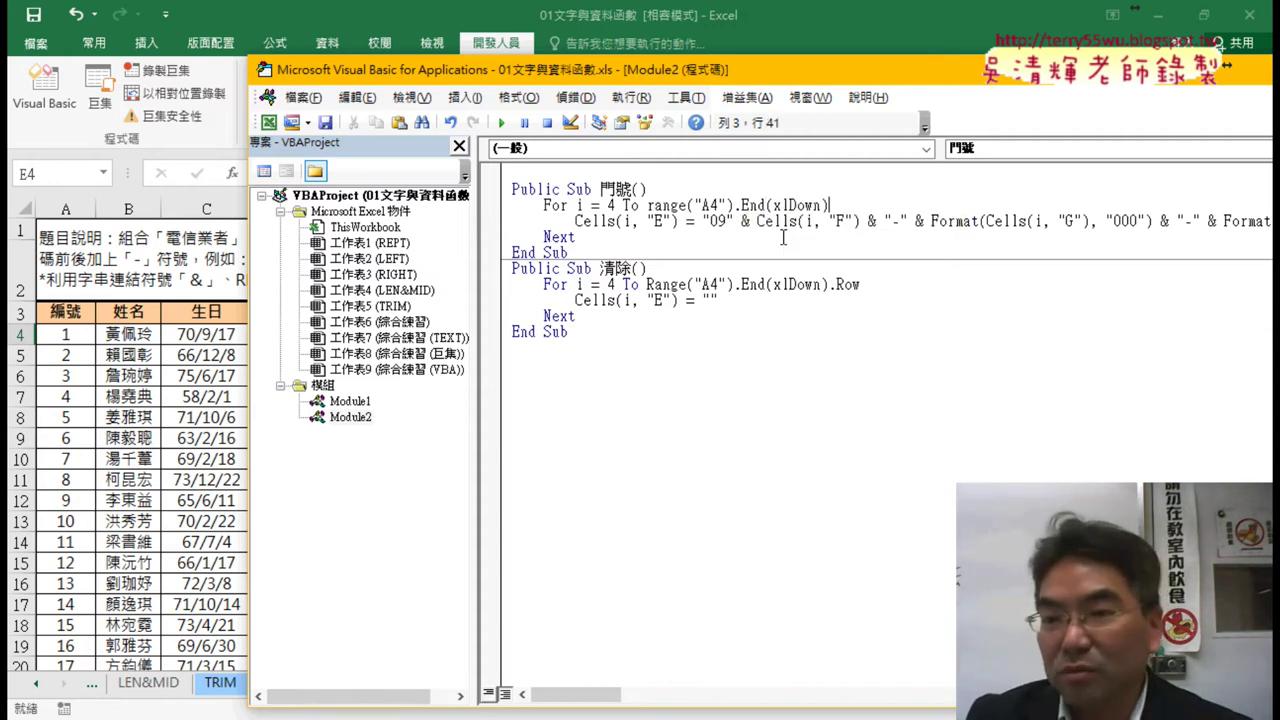
pyautogui.write('.ro')
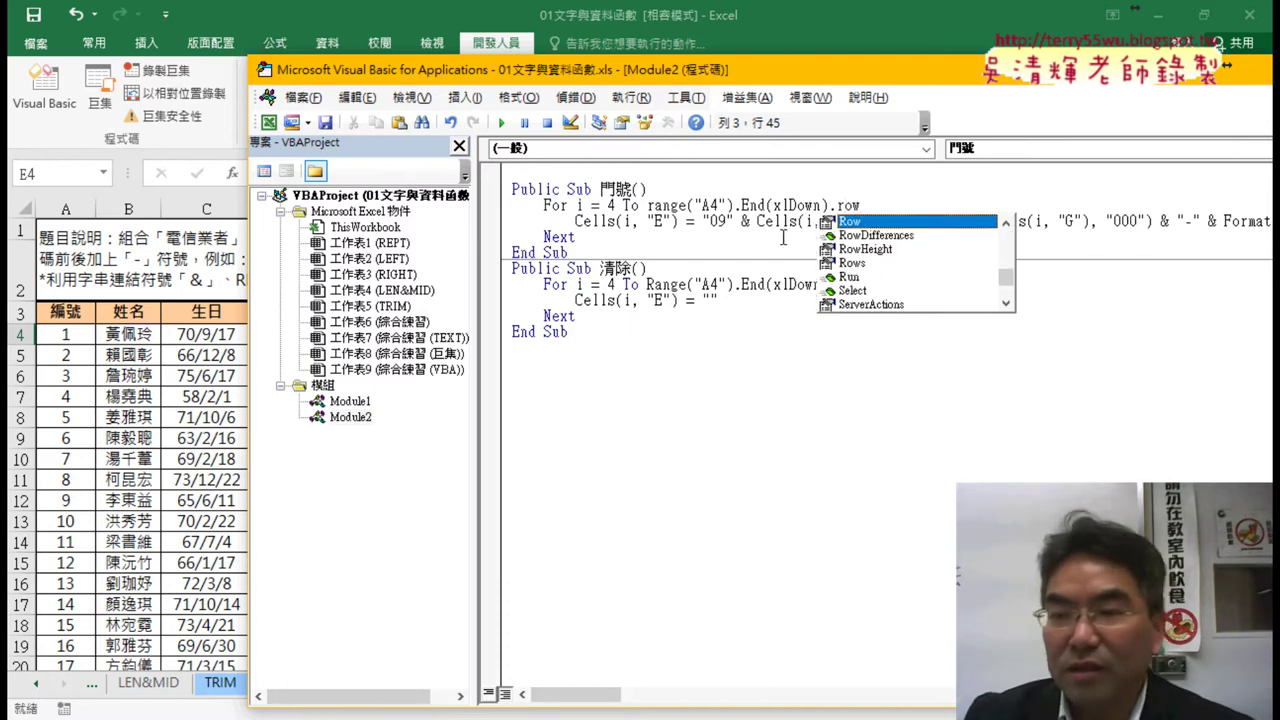
pyautogui.write('w')
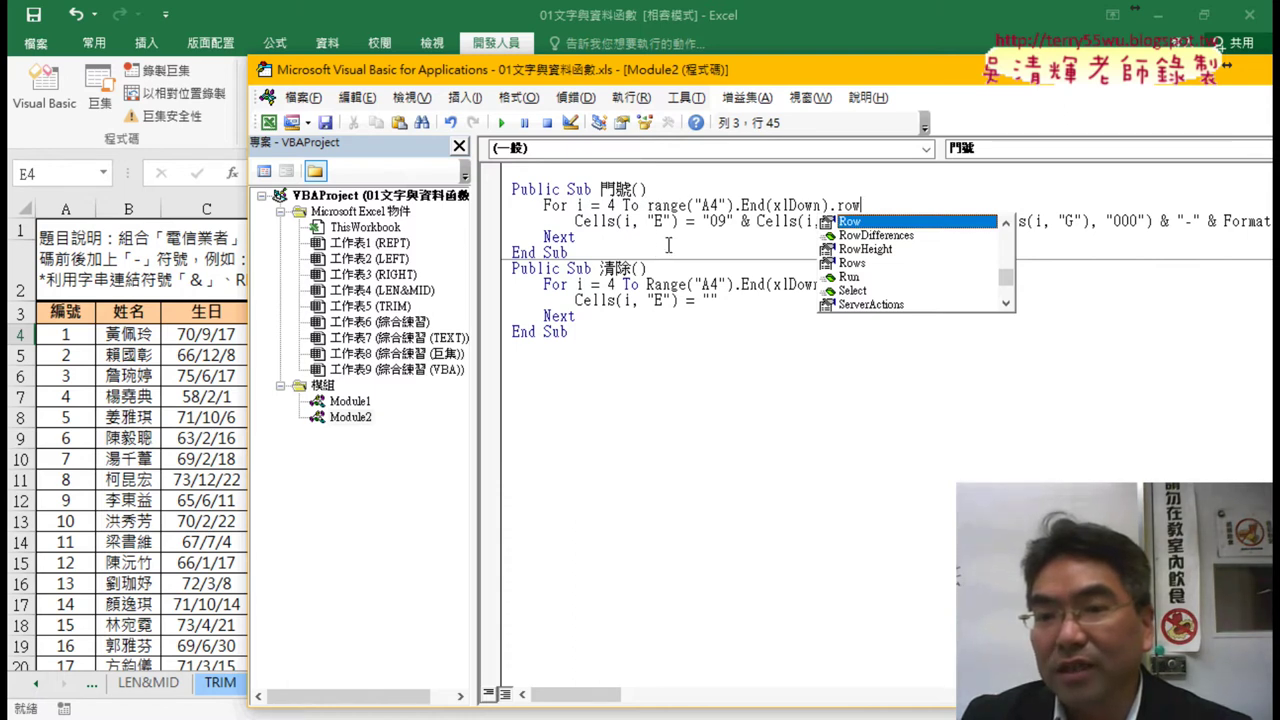
pyautogui.click(668, 245)
pyautogui.moveTo(654, 204); pyautogui.dragTo(646, 204)
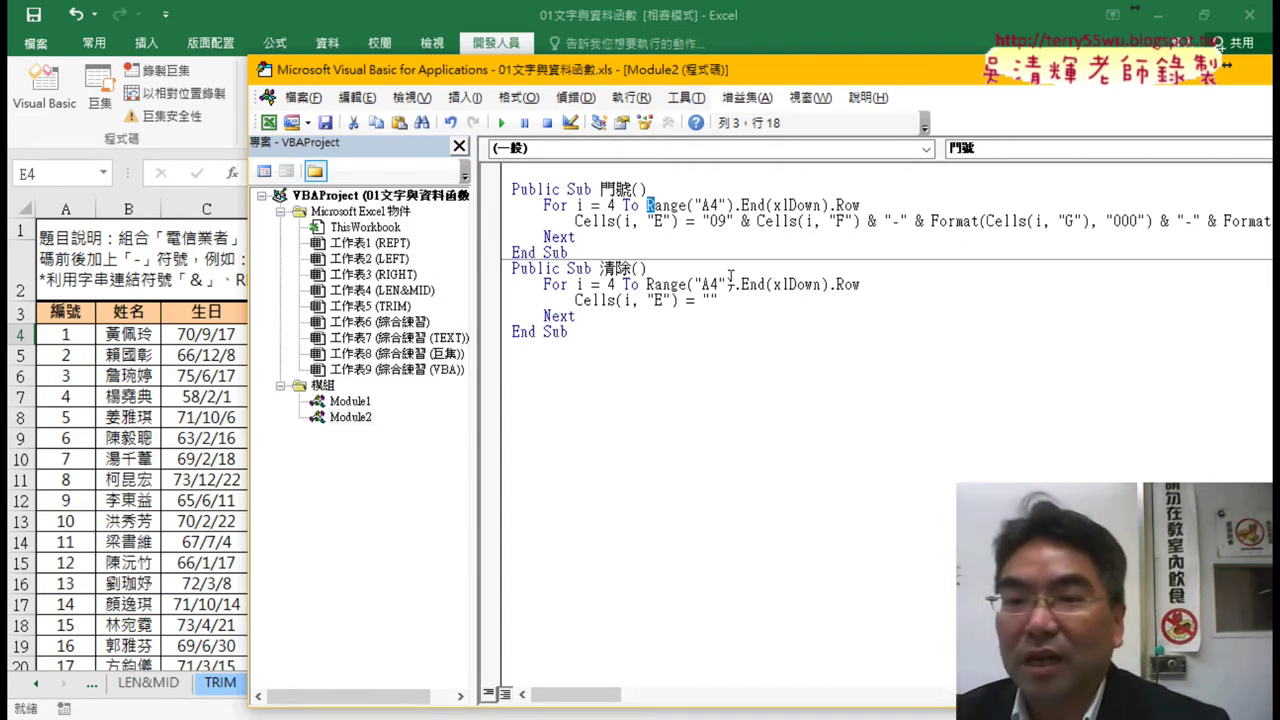
# - Retype Cells on the assignment line so it auto-capitalises correctly
pyautogui.moveTo(606, 221)
pyautogui.mouseDown()
pyautogui.moveTo(592, 221)
pyautogui.moveTo(616, 221)
pyautogui.mouseUp()
pyautogui.write('c')
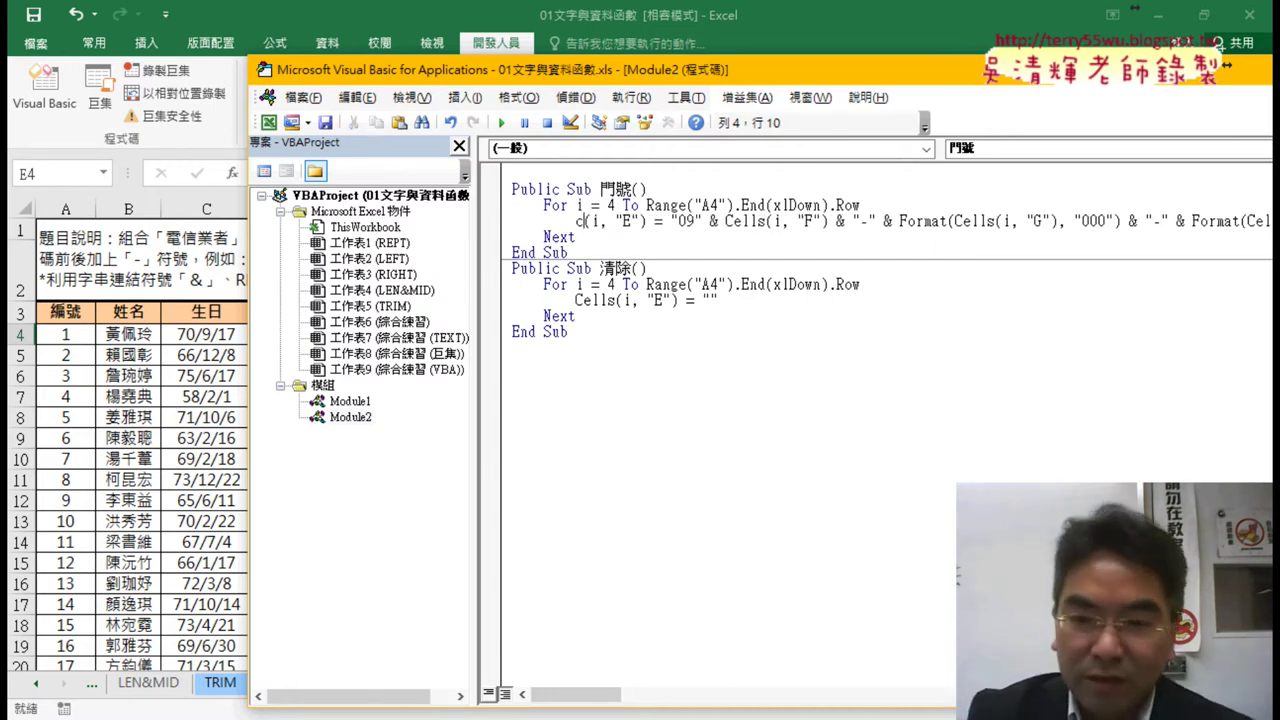
pyautogui.write('ell')
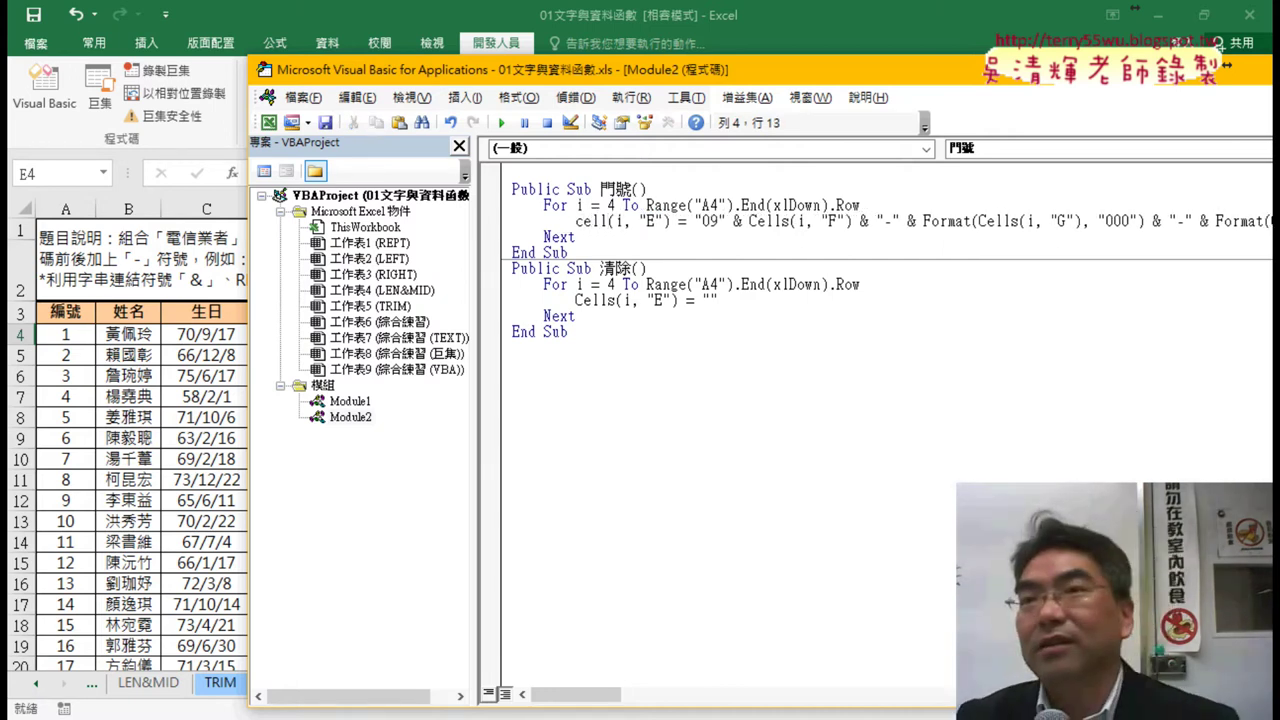
pyautogui.click(659, 316)
pyautogui.moveTo(584, 221); pyautogui.dragTo(575, 221)
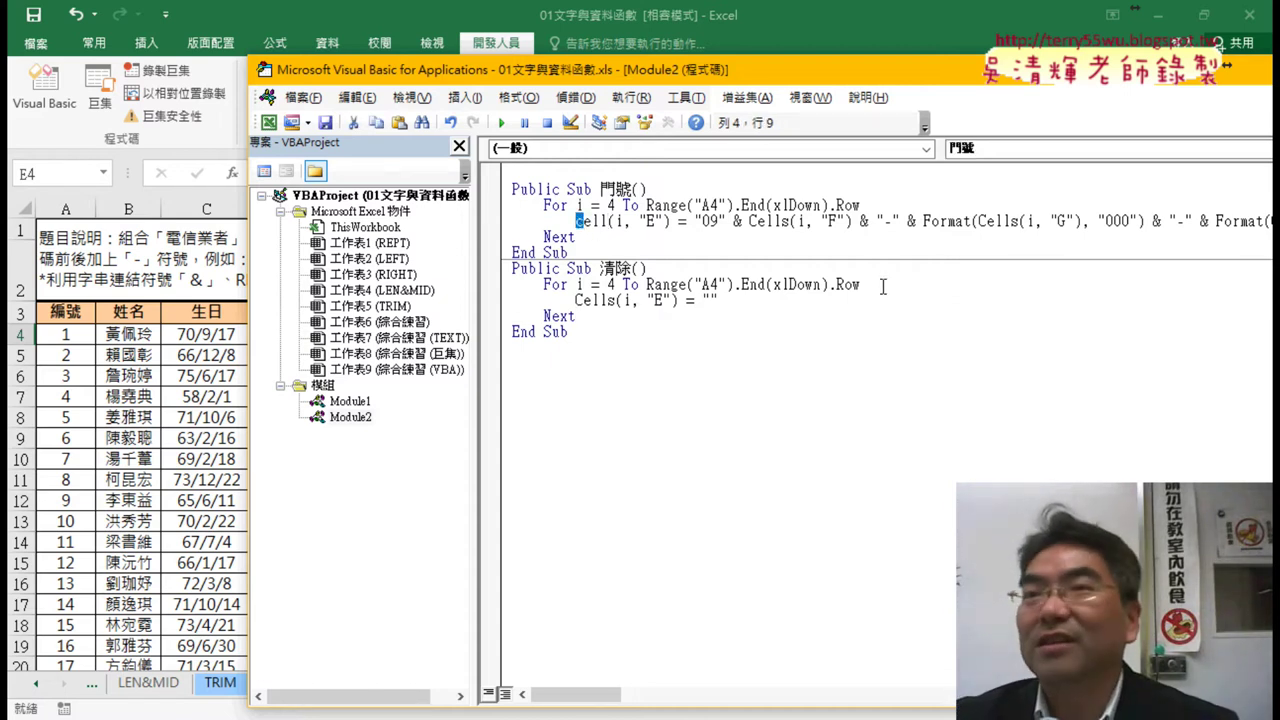
pyautogui.click(609, 221)
pyautogui.write('s')
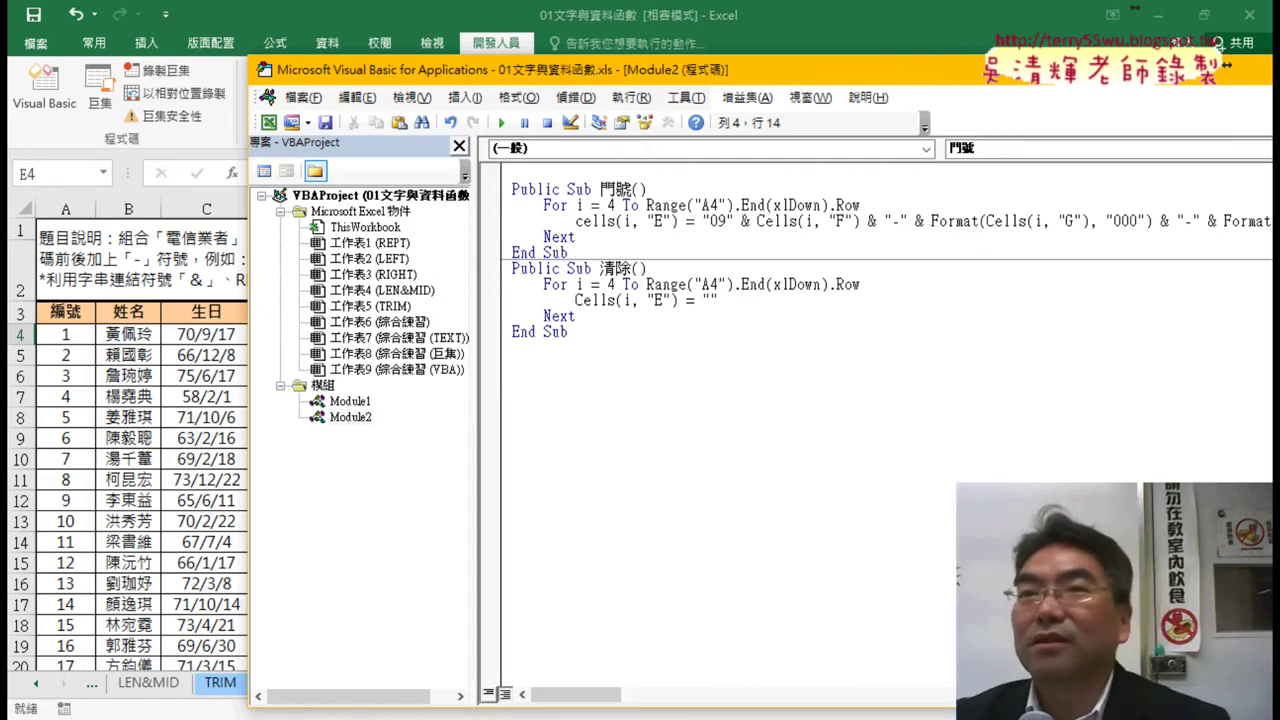
pyautogui.click(672, 367)
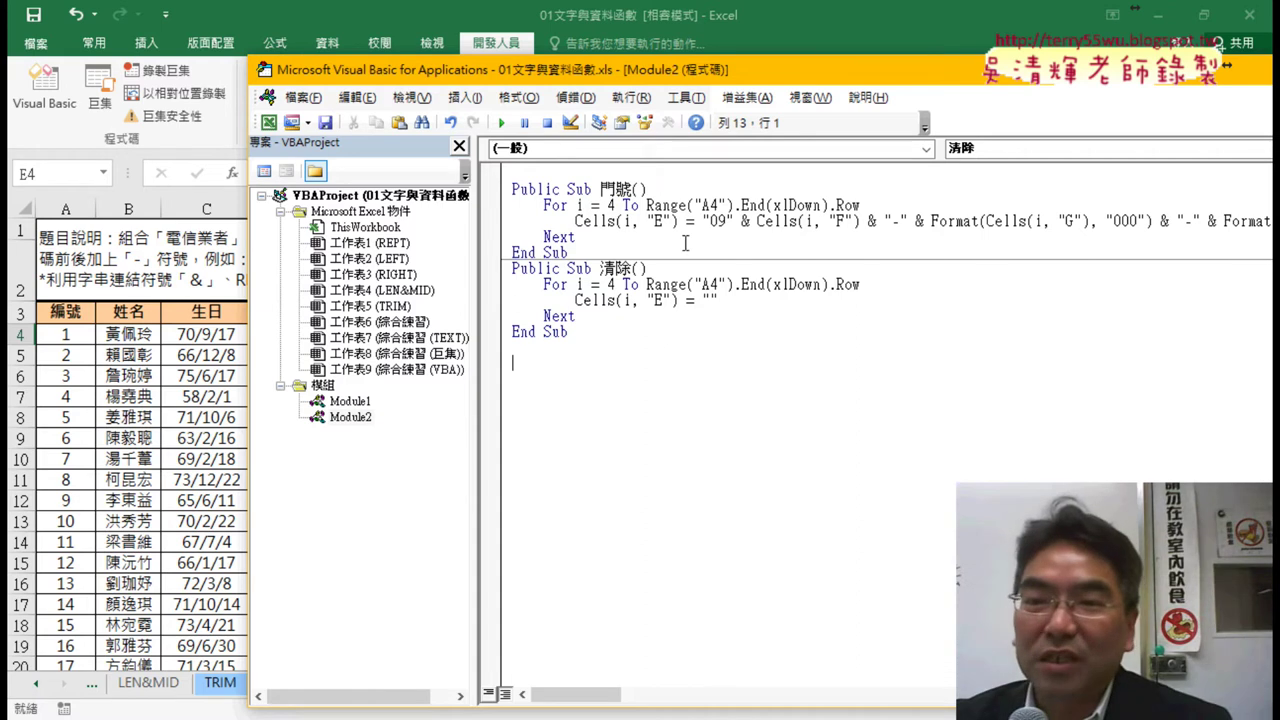
# - Rearrange the editor window, then start a function in E4 and cancel, leaving E4 empty
pyautogui.moveTo(686, 80); pyautogui.dragTo(602, 60)
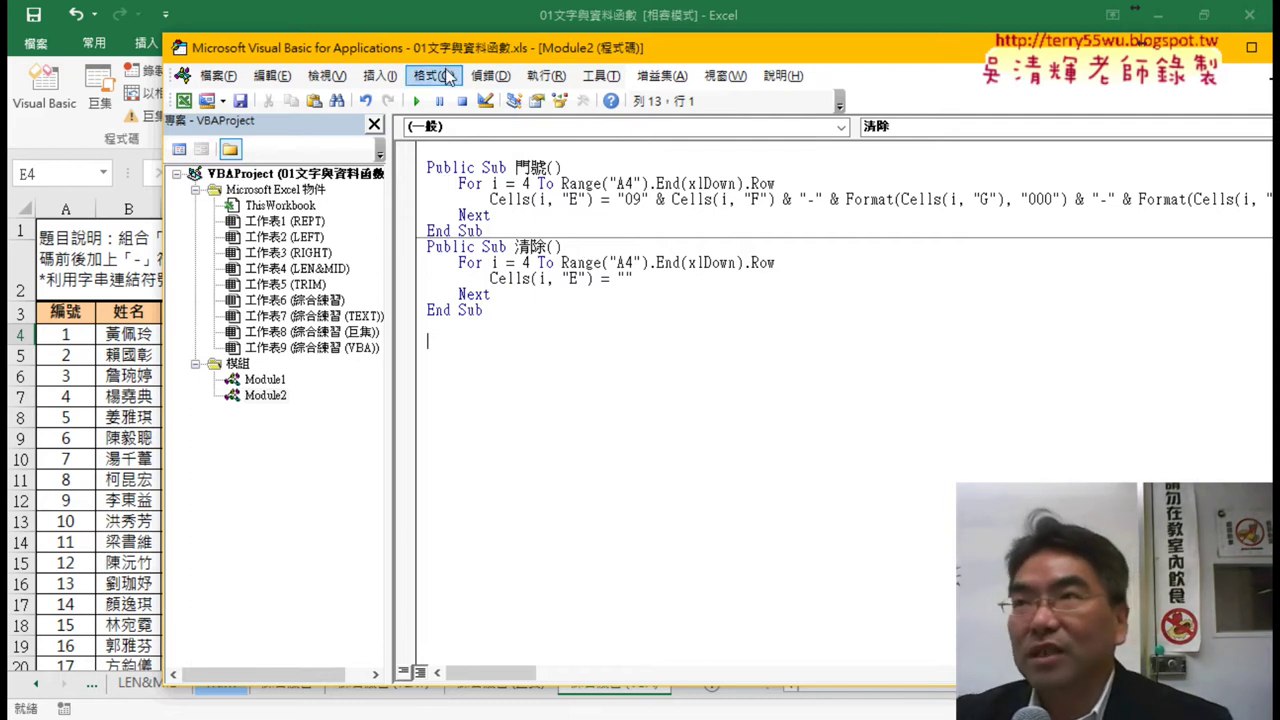
pyautogui.moveTo(507, 40); pyautogui.dragTo(563, 348)
pyautogui.click(290, 176)
pyautogui.click(232, 173)
pyautogui.click(977, 230)
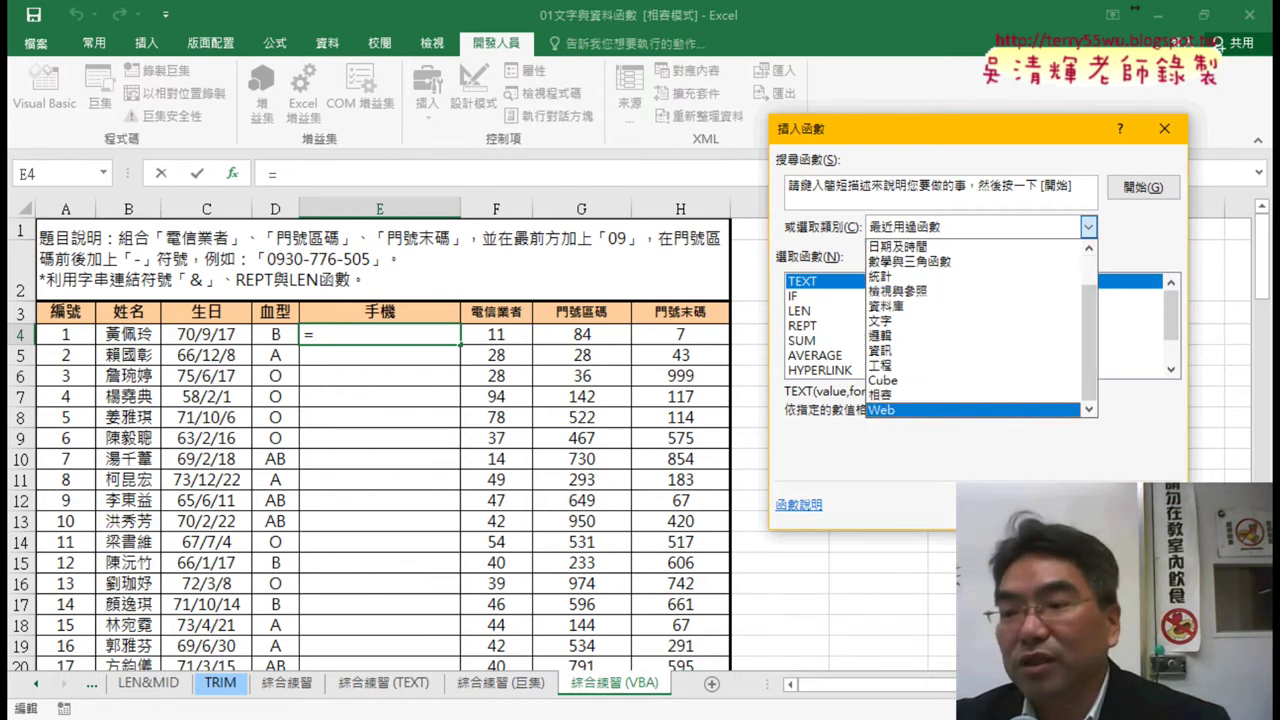
pyautogui.press('Escape')
pyautogui.press('Escape')
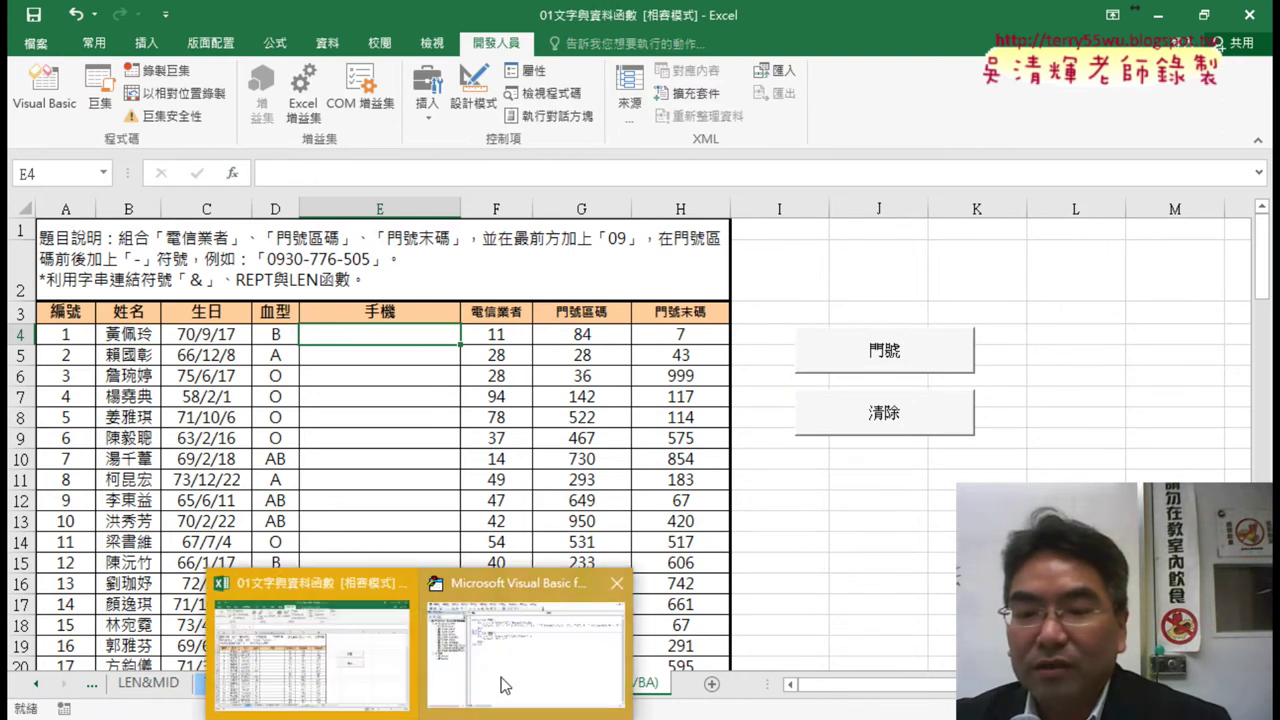
pyautogui.click(514, 590)
# - Insert a new Function procedure named 手機 into Module2
pyautogui.moveTo(539, 364); pyautogui.dragTo(620, 55)
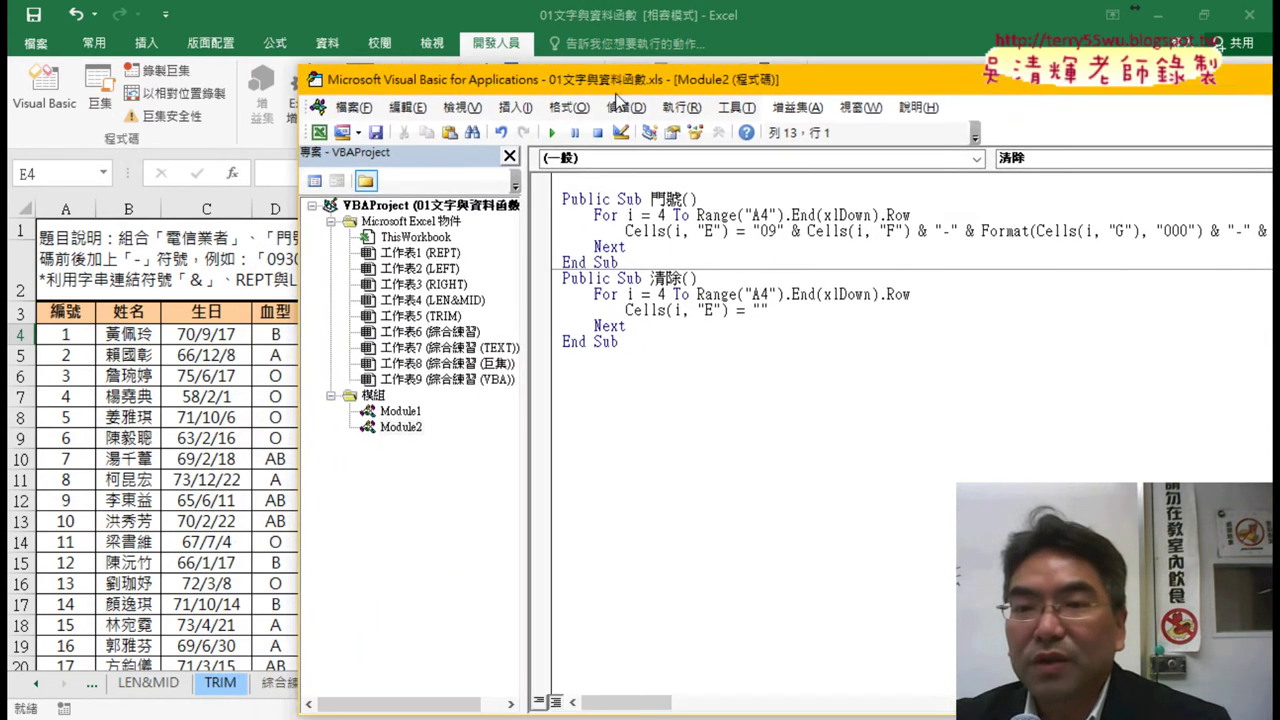
pyautogui.click(517, 72)
pyautogui.click(540, 95)
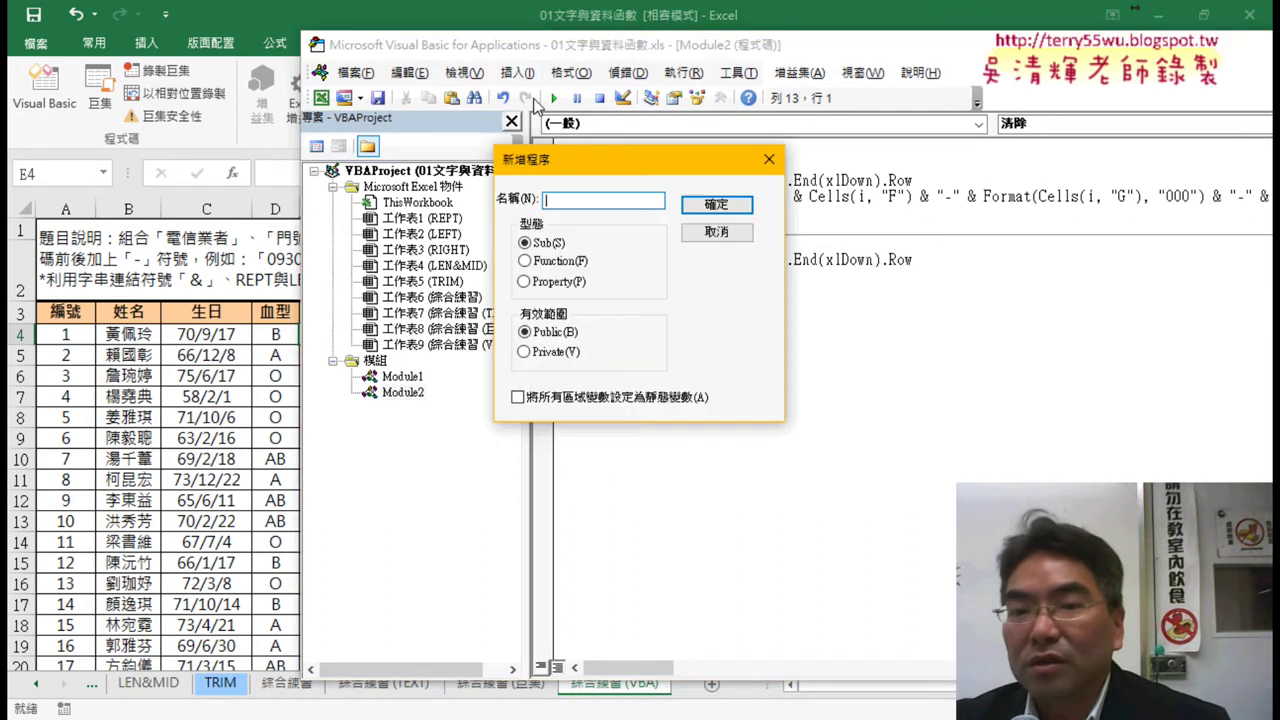
pyautogui.click(525, 261)
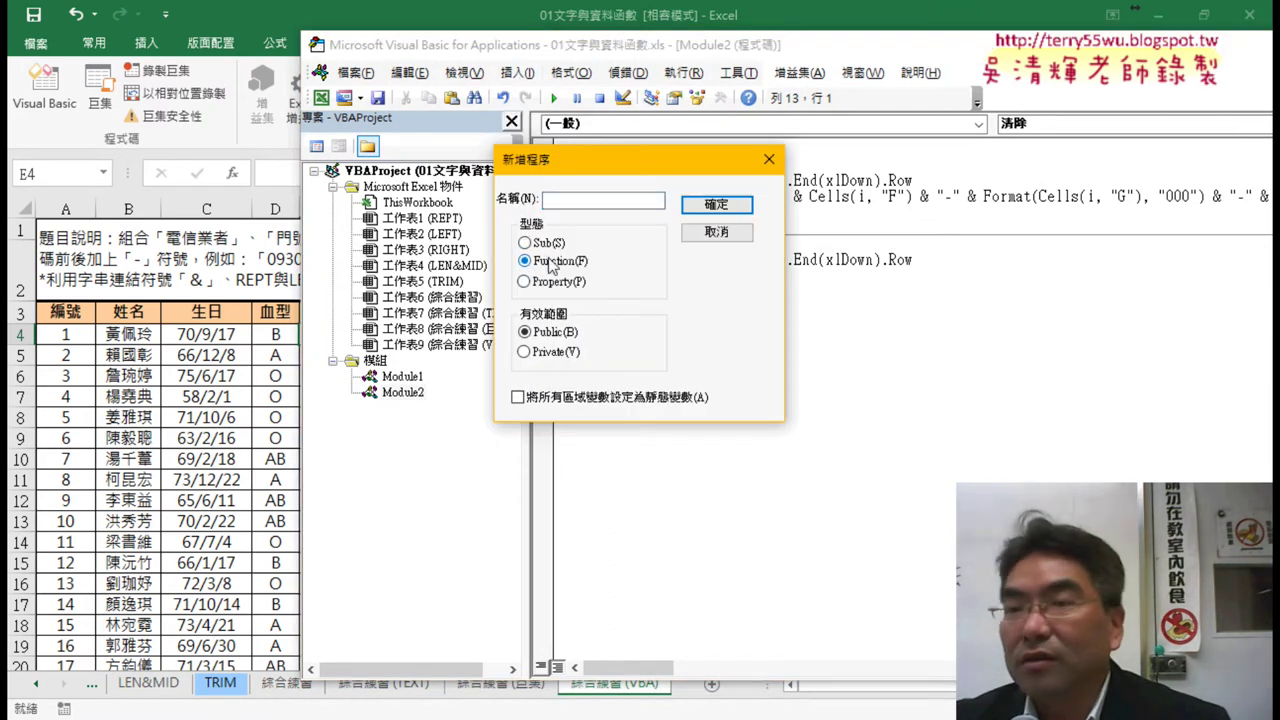
pyautogui.click(578, 200)
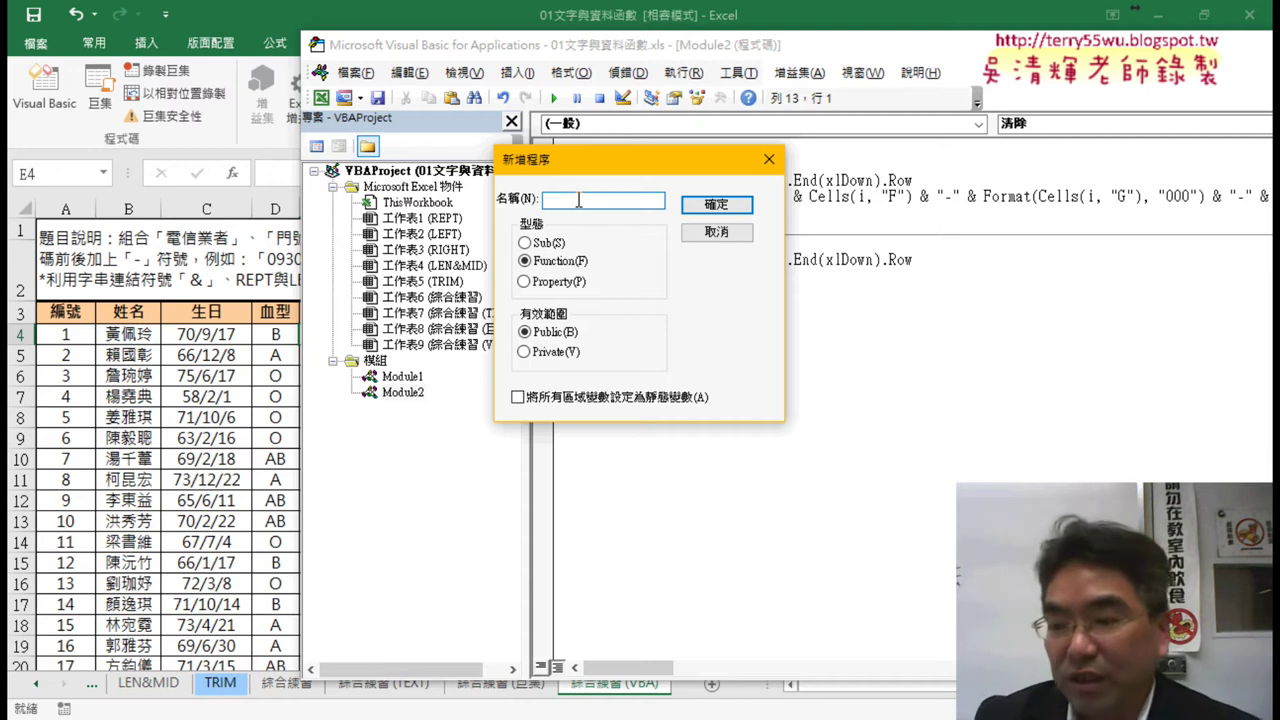
pyautogui.write('ㄏ')
pyautogui.write('手機')
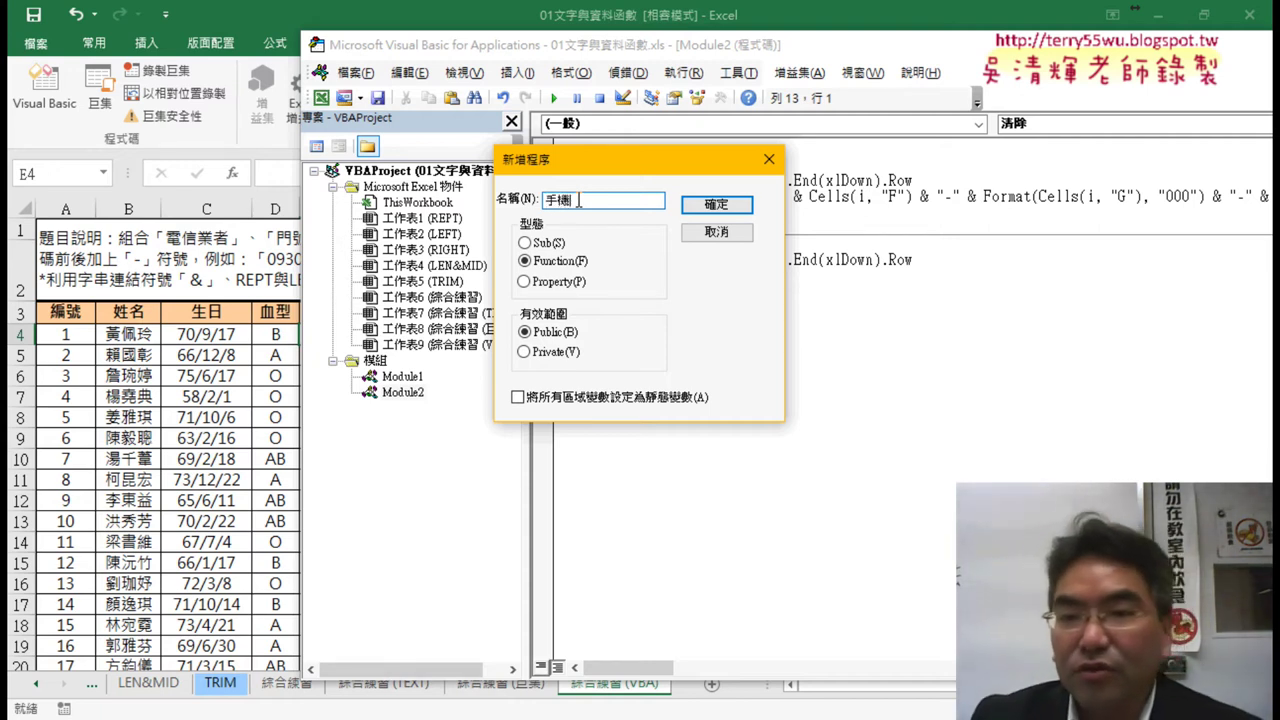
pyautogui.click(735, 205)
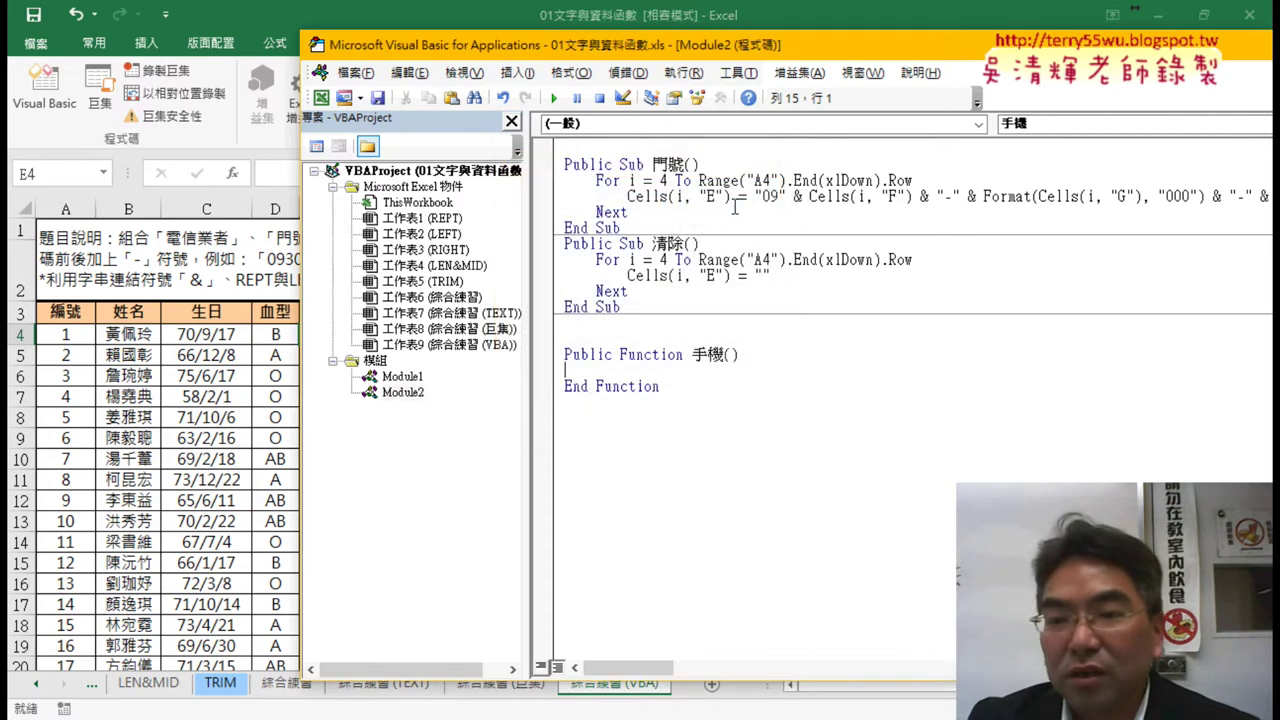
# - Select the empty parentheses after 手機, then the whole new function block
pyautogui.doubleClick(728, 354)
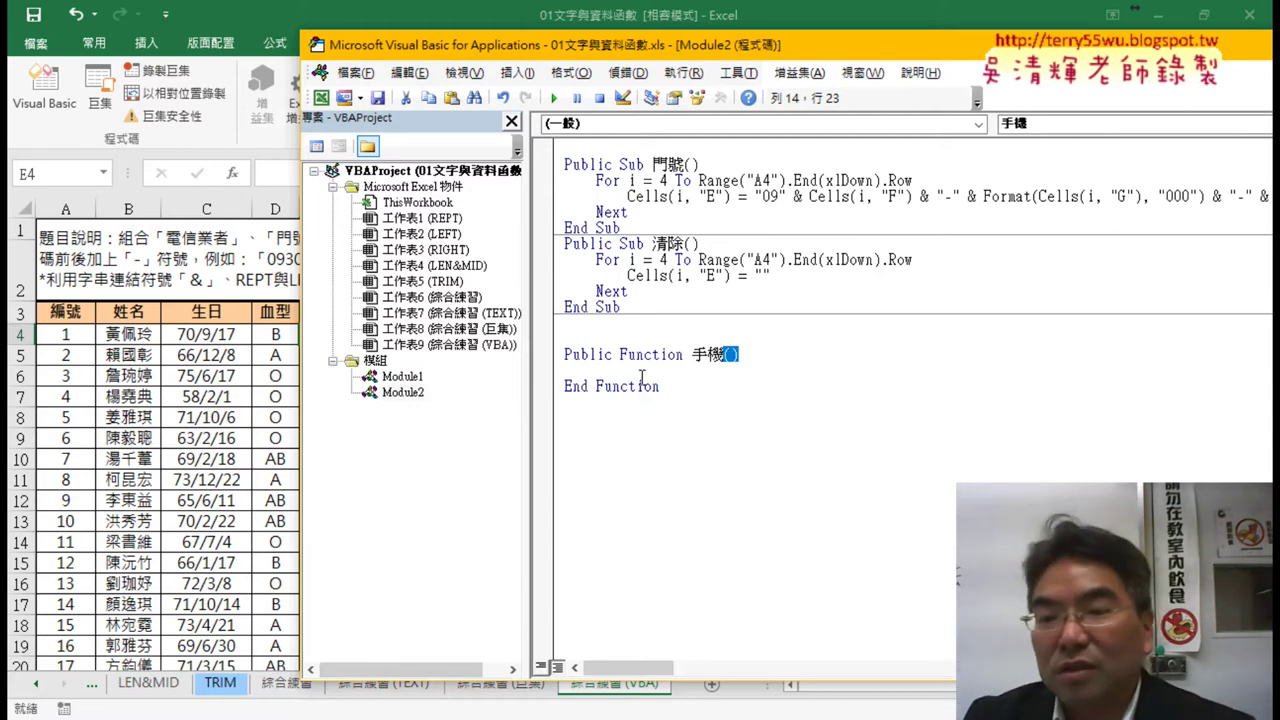
pyautogui.click(641, 375)
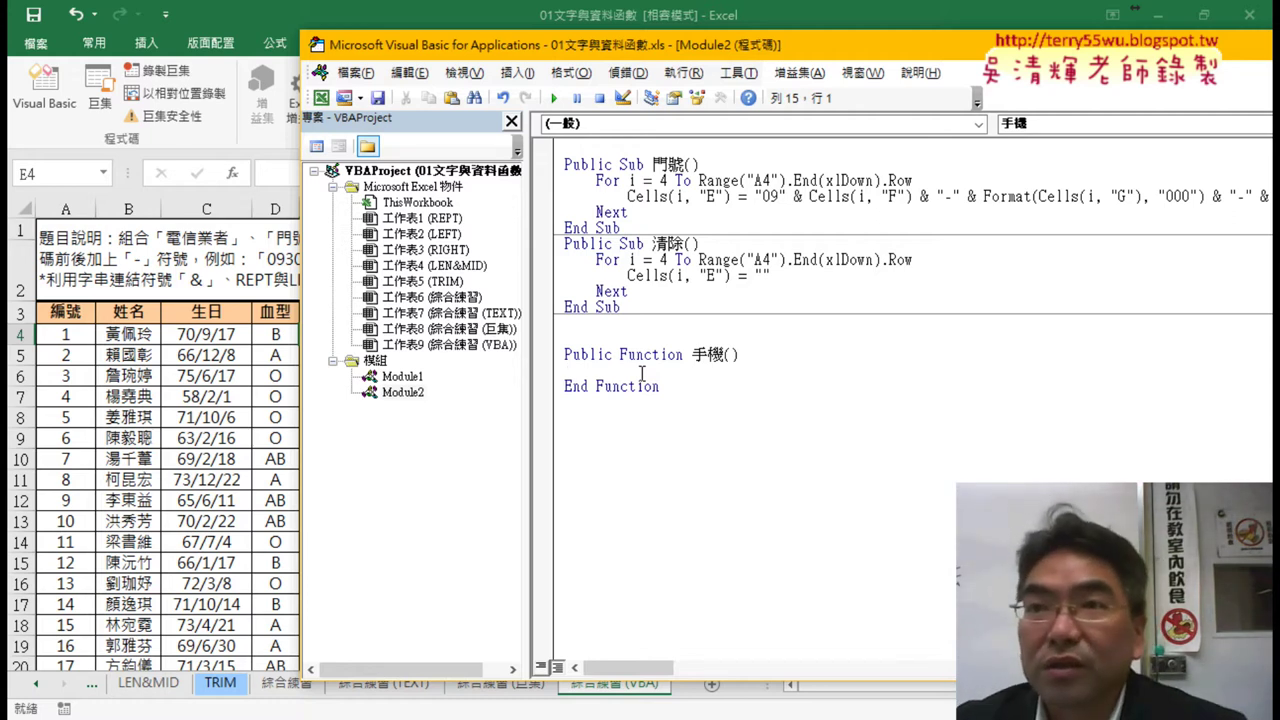
pyautogui.click(659, 275)
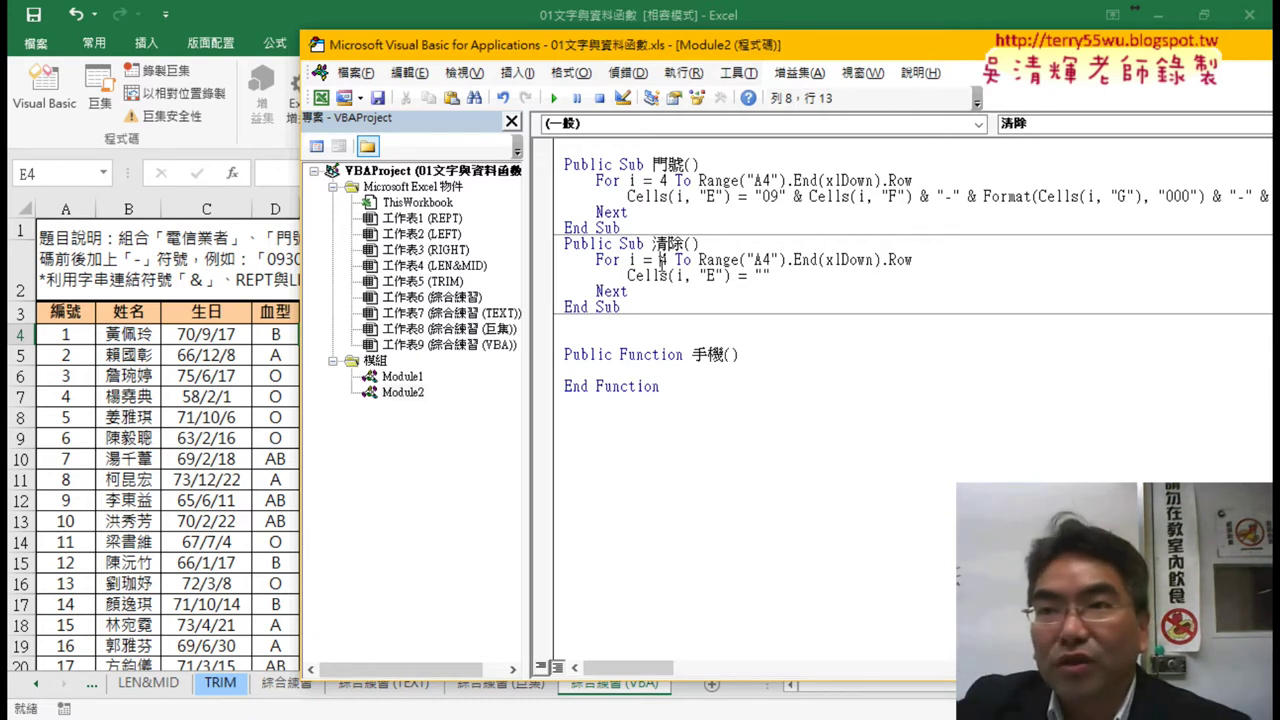
pyautogui.moveTo(668, 388); pyautogui.dragTo(566, 358)
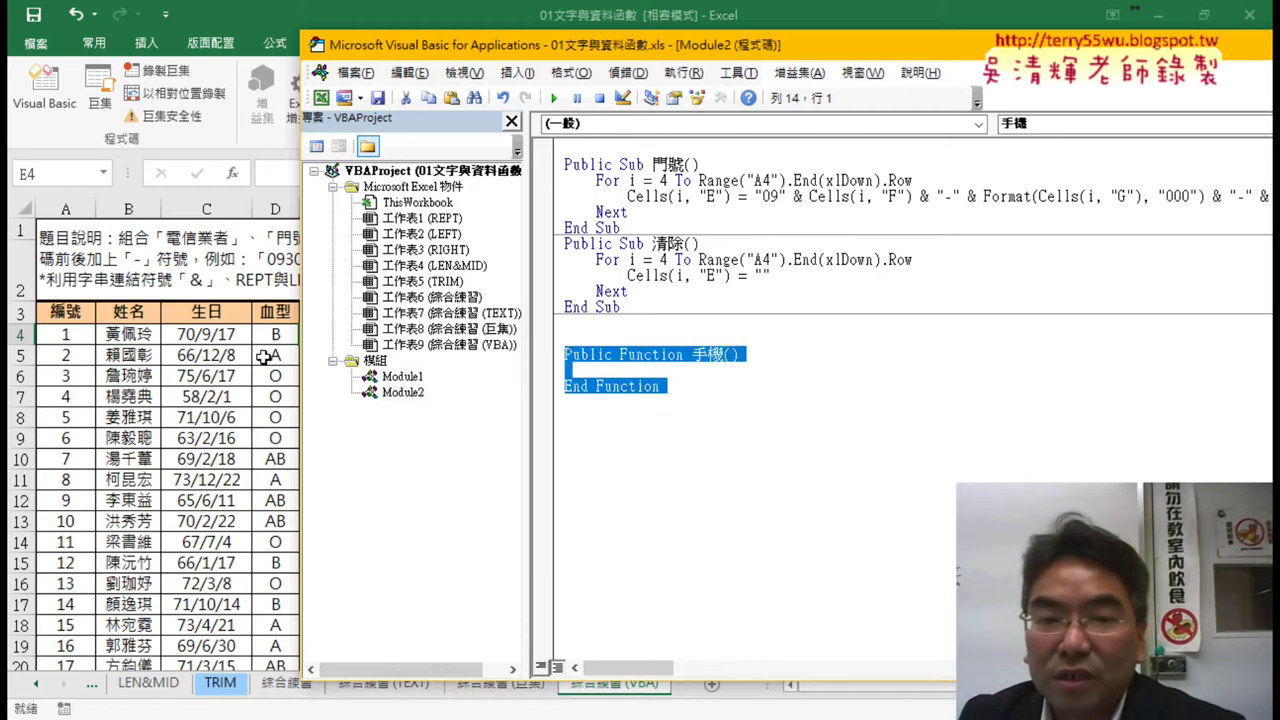
pyautogui.click(269, 180)
# - Confirm 手機 appears under User Defined in Insert Function, then cancel with E4 empty
pyautogui.click(232, 174)
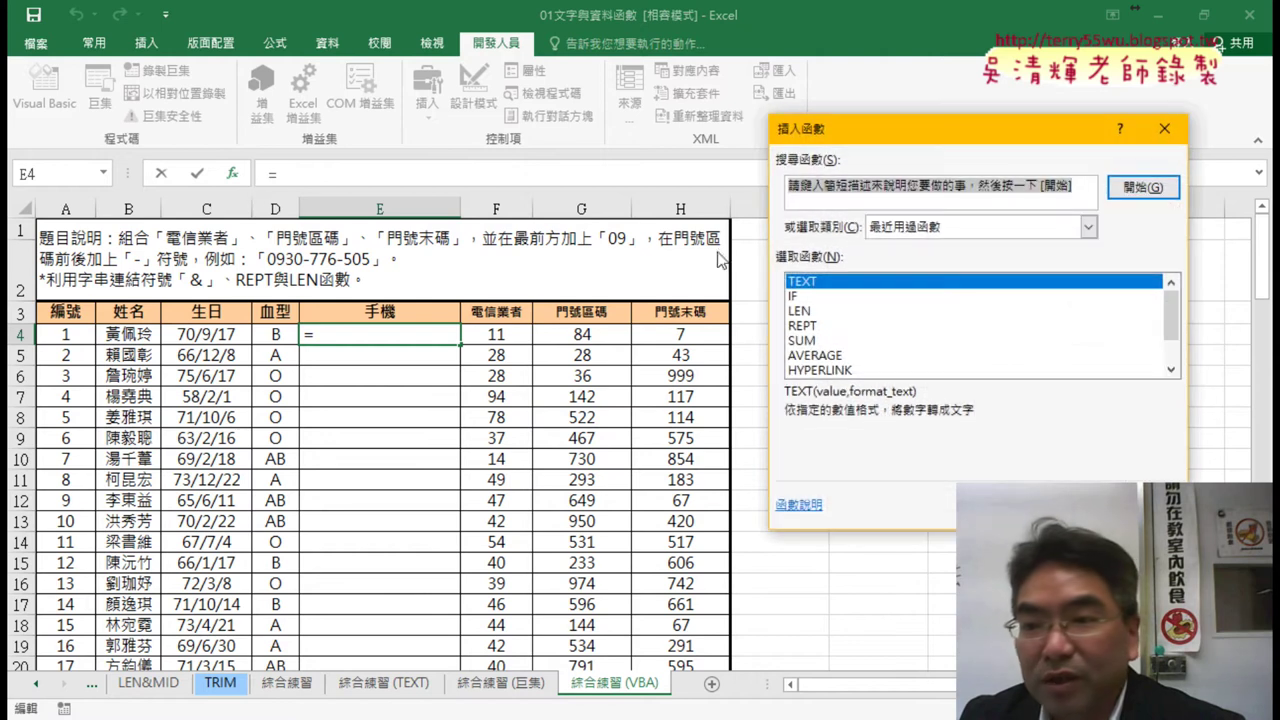
pyautogui.click(1088, 227)
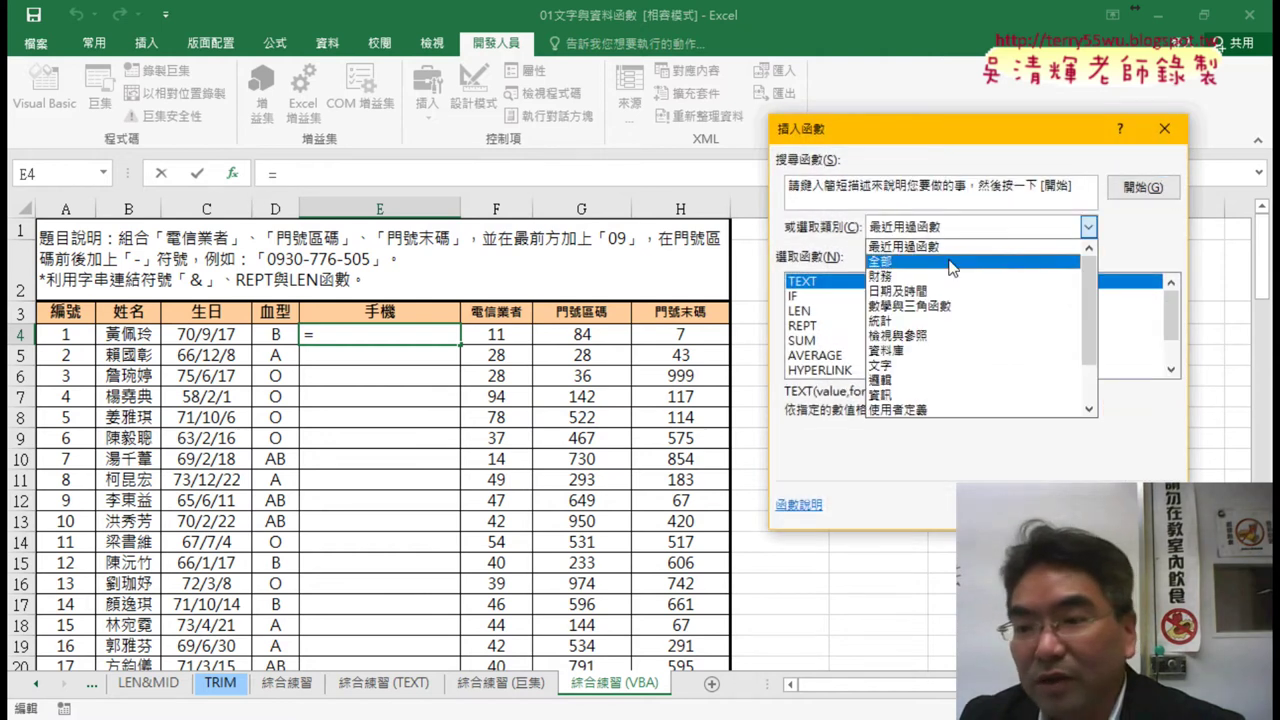
pyautogui.click(936, 410)
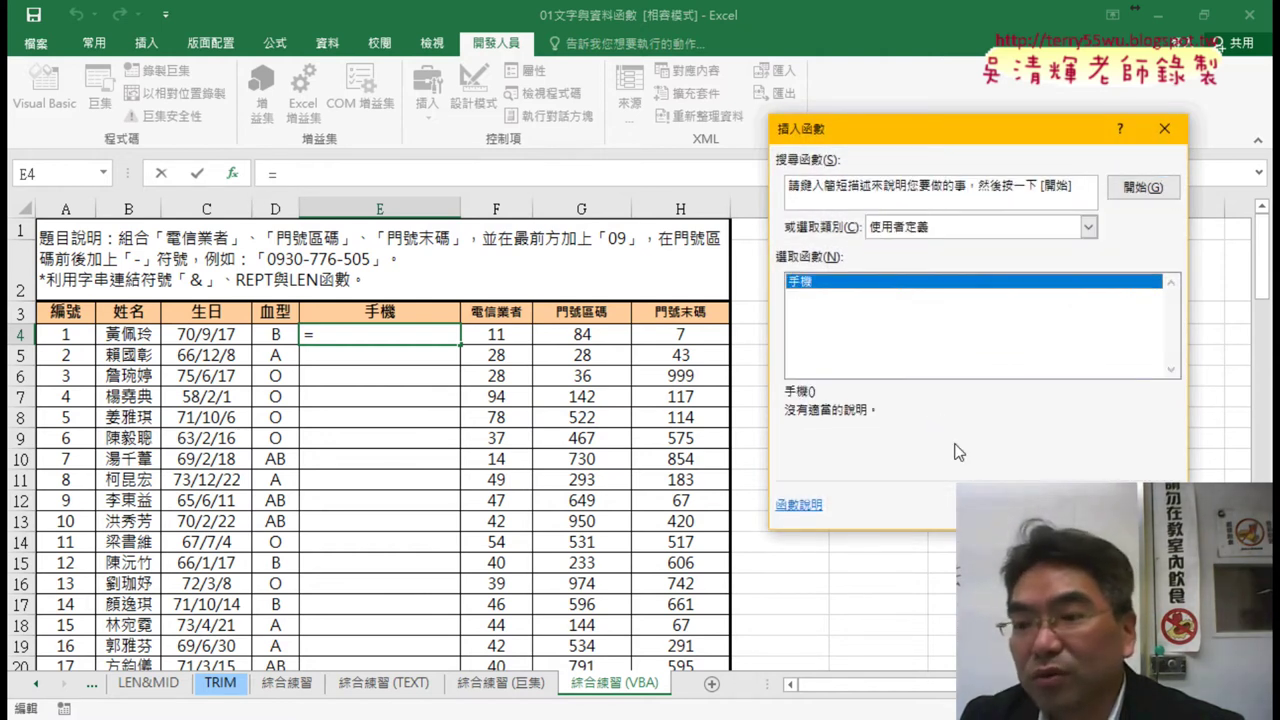
pyautogui.doubleClick(806, 283)
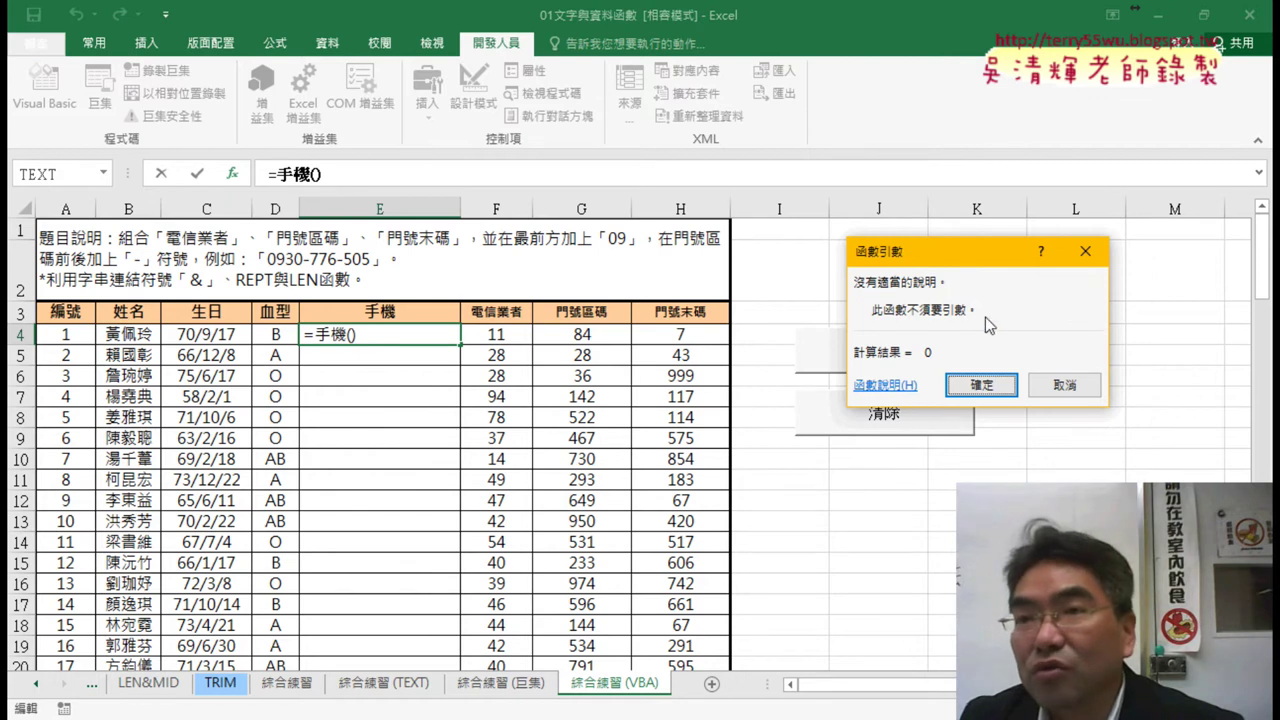
pyautogui.click(1064, 385)
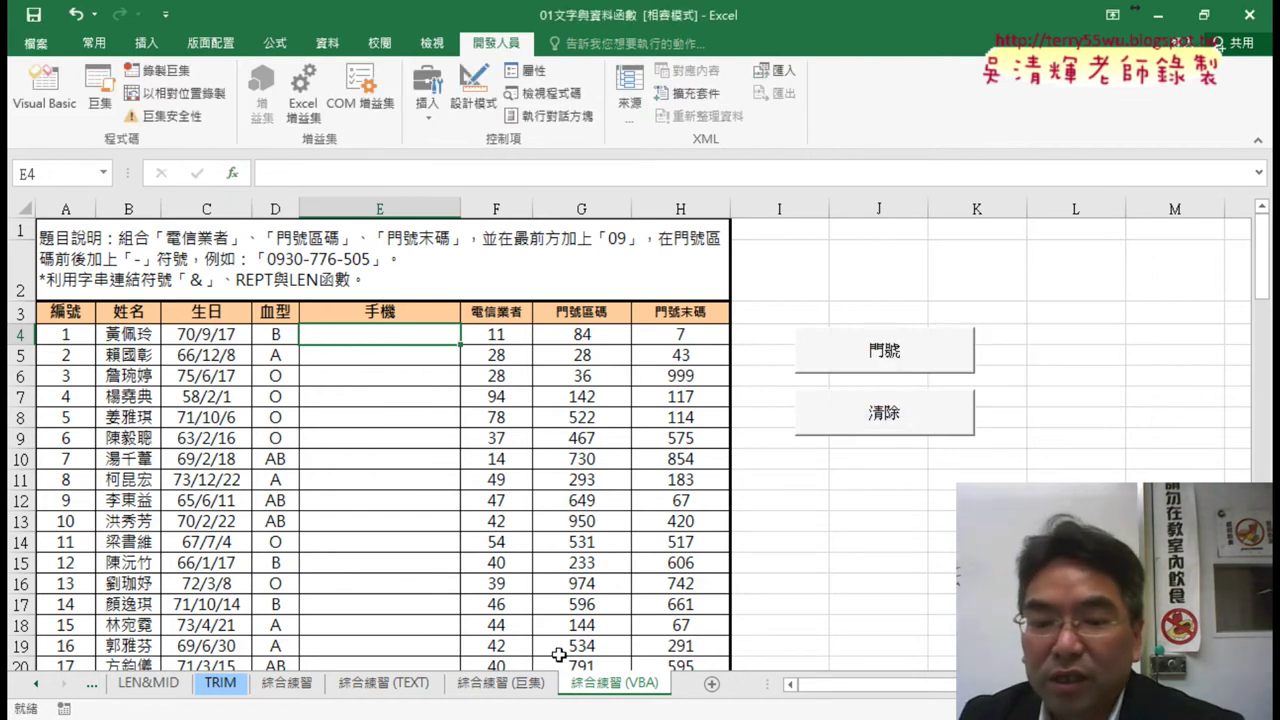
# - Select the parentheses after 手機 in the code, then copy header labels F3:H3
pyautogui.click(540, 591)
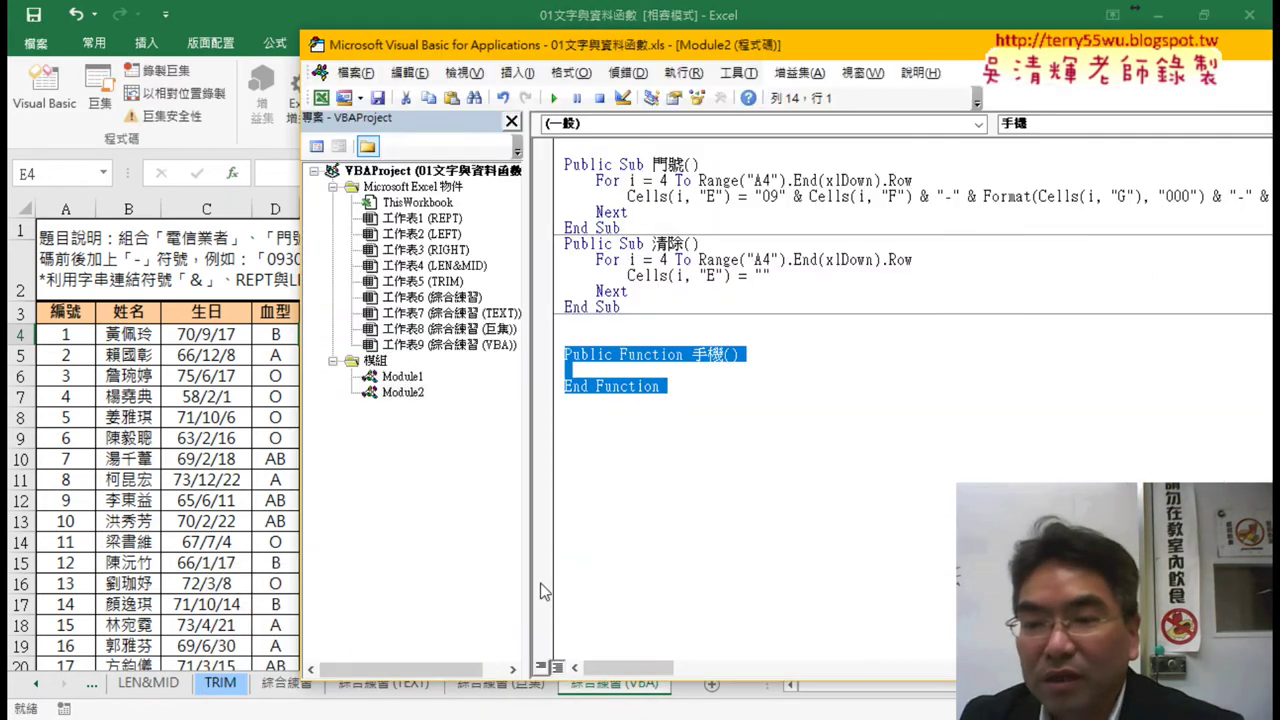
pyautogui.click(750, 354)
pyautogui.moveTo(742, 354); pyautogui.dragTo(729, 354)
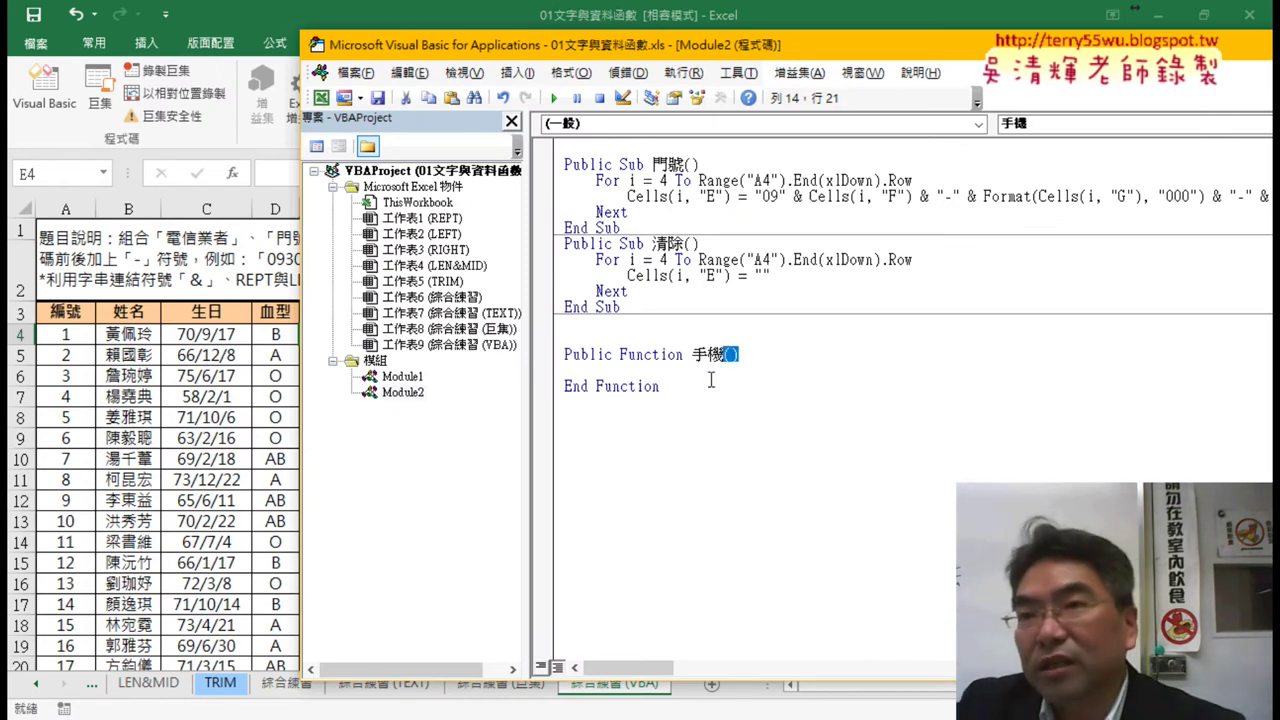
pyautogui.click(231, 320)
pyautogui.moveTo(471, 318); pyautogui.dragTo(666, 311)
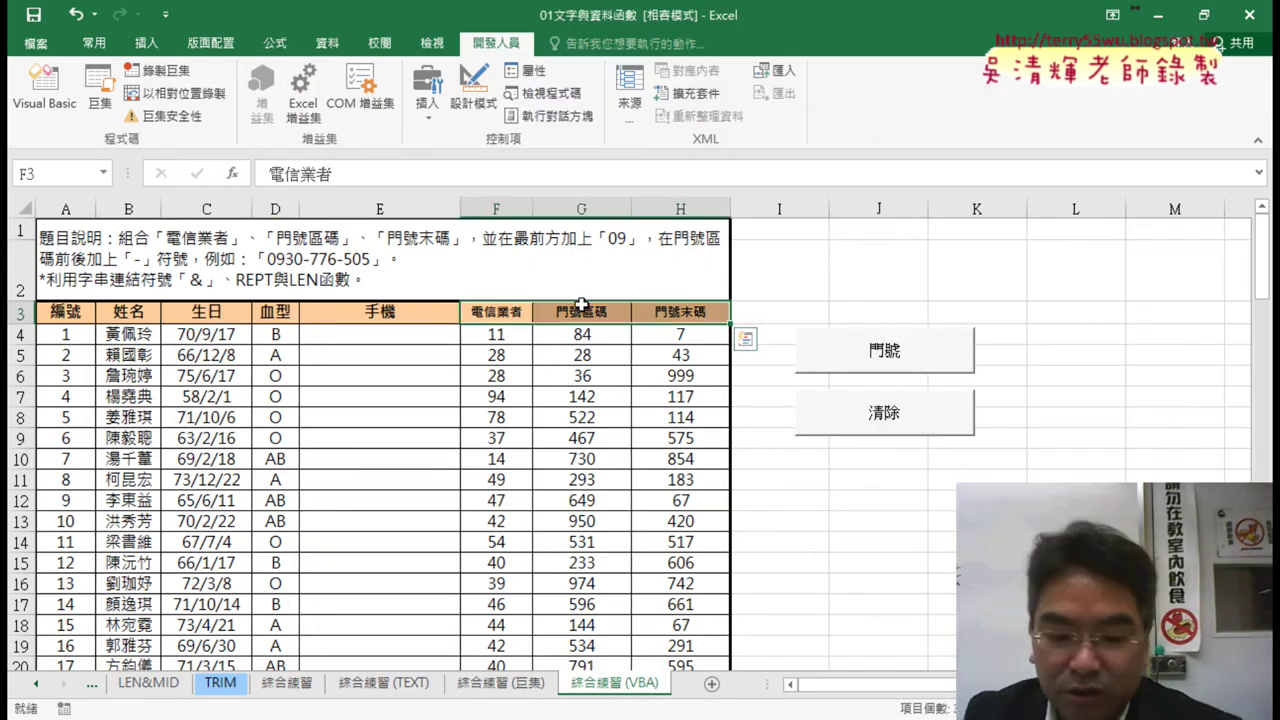
pyautogui.hotkey('ctrl', 'c')
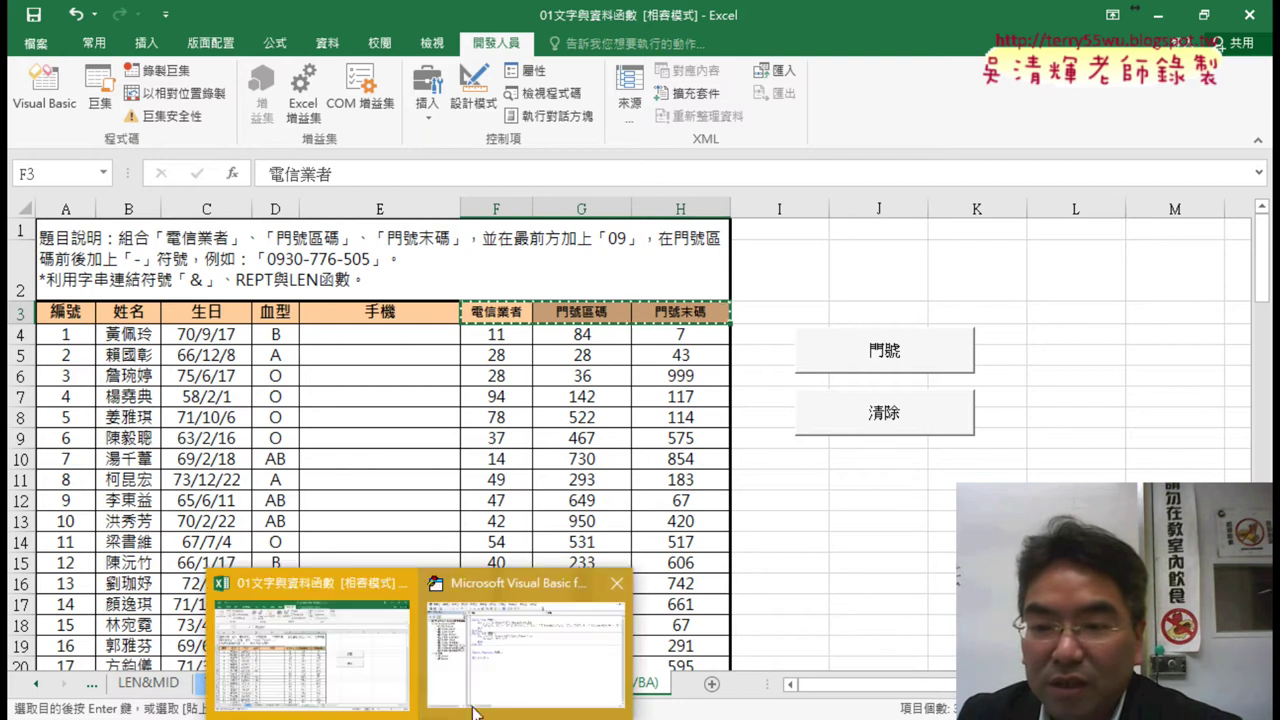
pyautogui.click(582, 640)
# - Paste the headers into 手機( ) as comma-separated parameters 電信業者, 門號區碼, 門號末碼
pyautogui.click(738, 354)
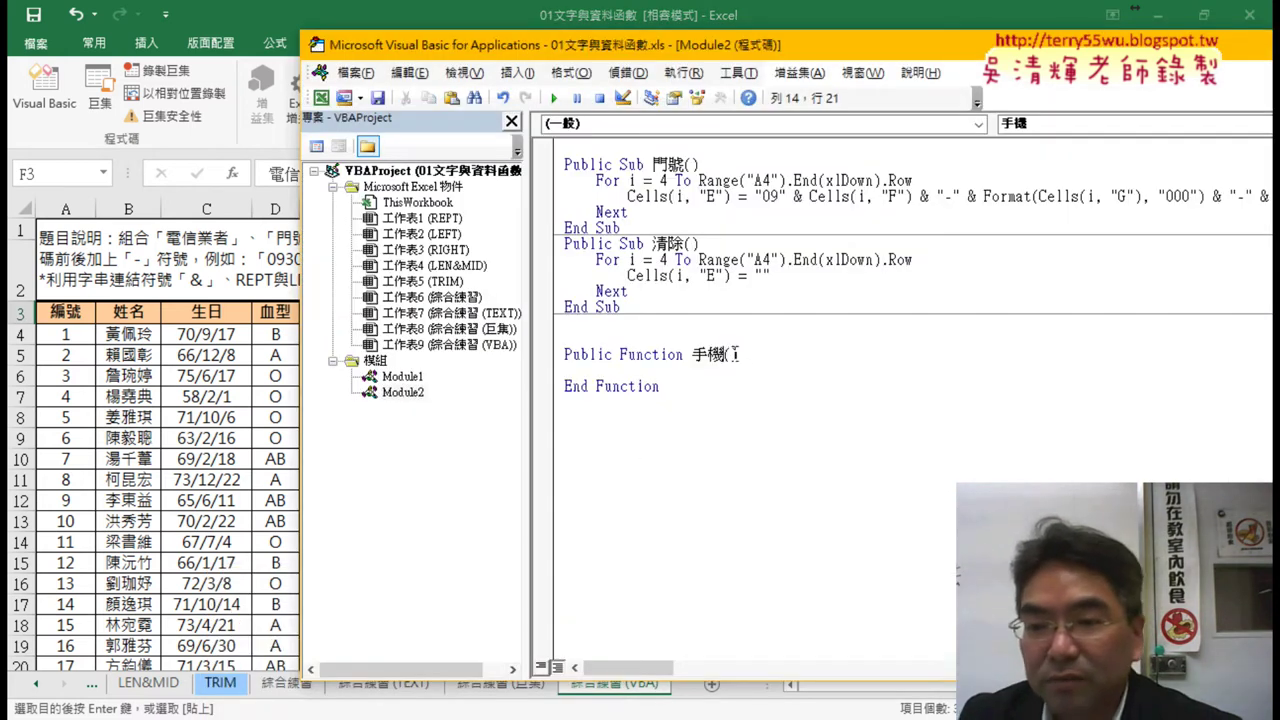
pyautogui.hotkey('ctrl', 'v')
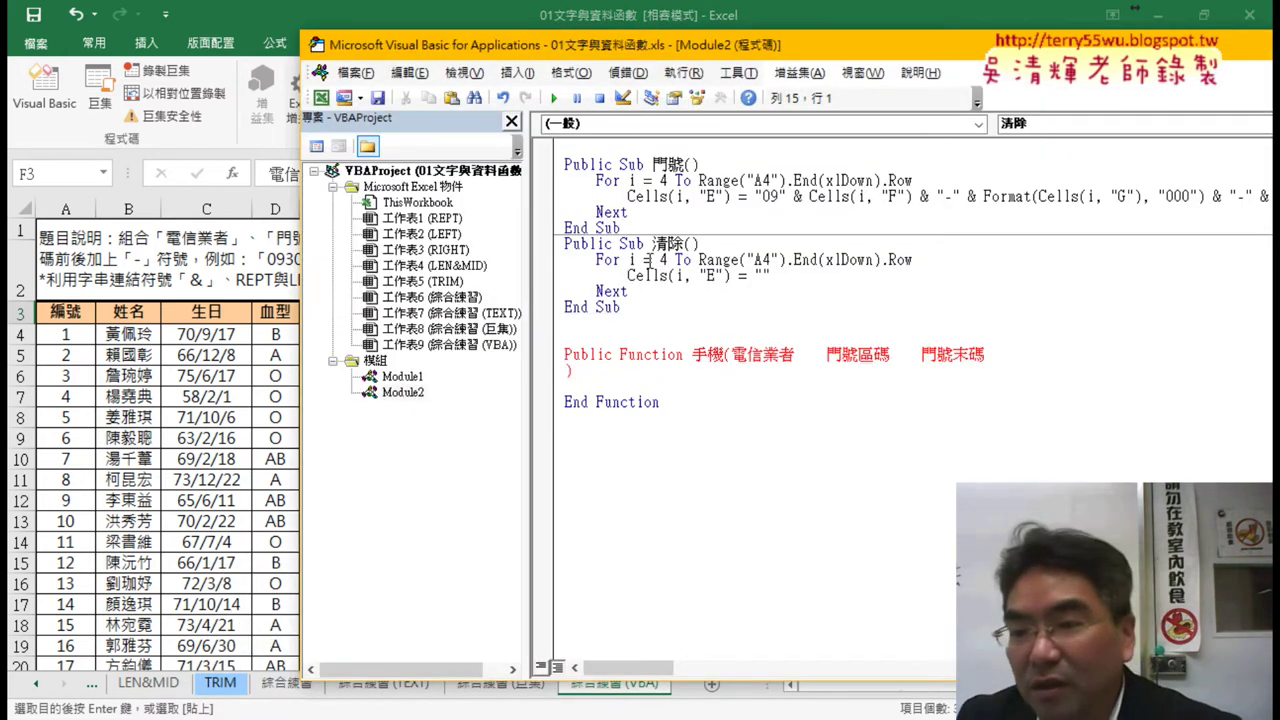
pyautogui.press('BackSpace')
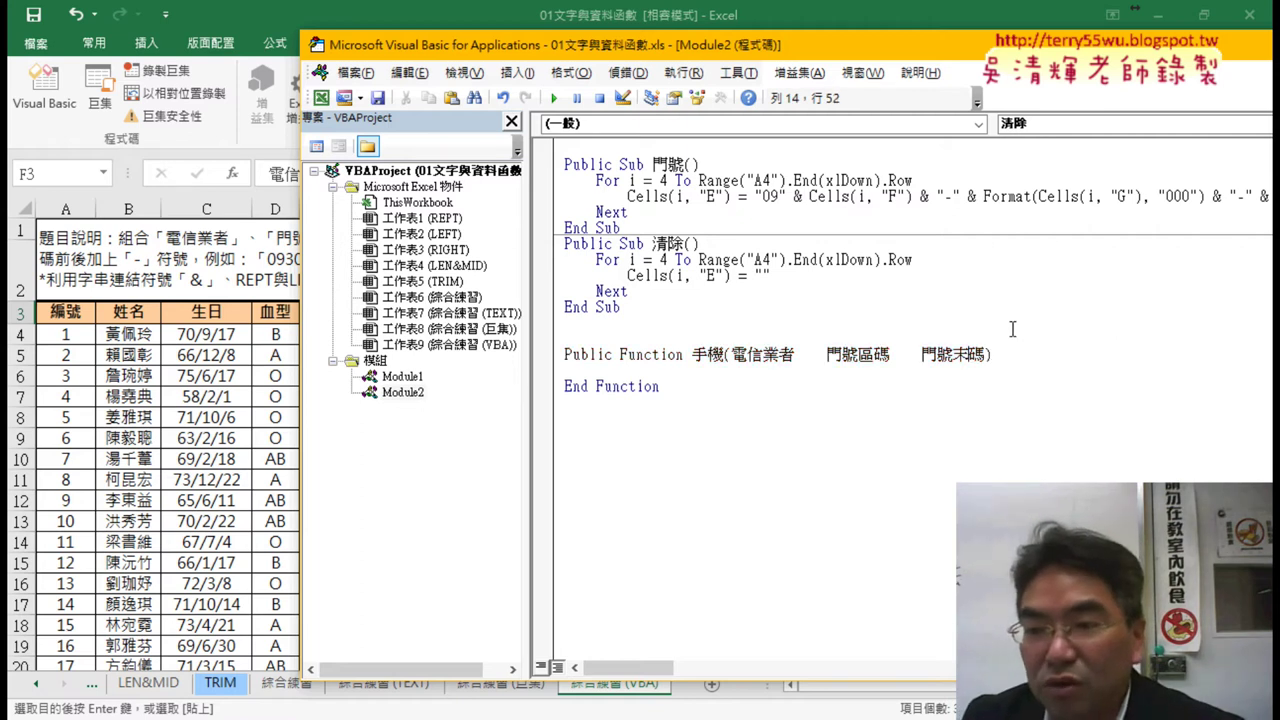
pyautogui.press('Left')
pyautogui.press('Left')
pyautogui.press('Left')
pyautogui.press('Delete')
pyautogui.press('Delete')
pyautogui.press('Delete')
pyautogui.press('Delete')
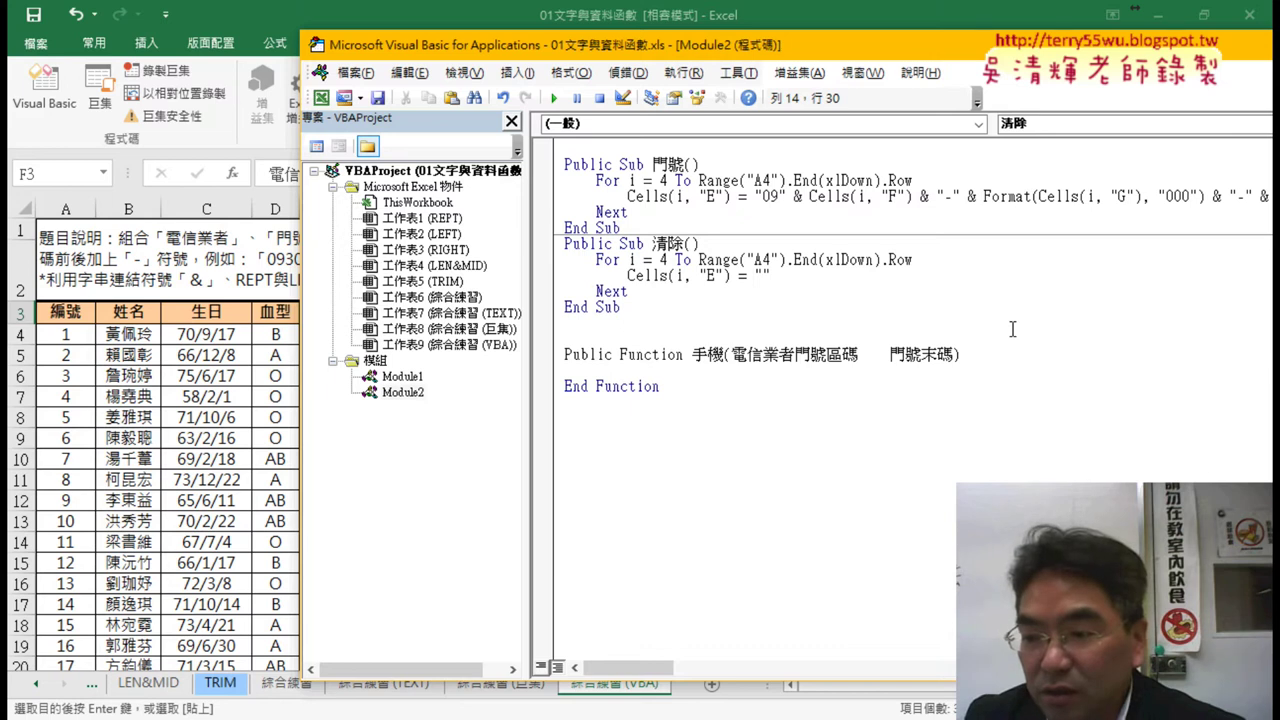
pyautogui.write(',')
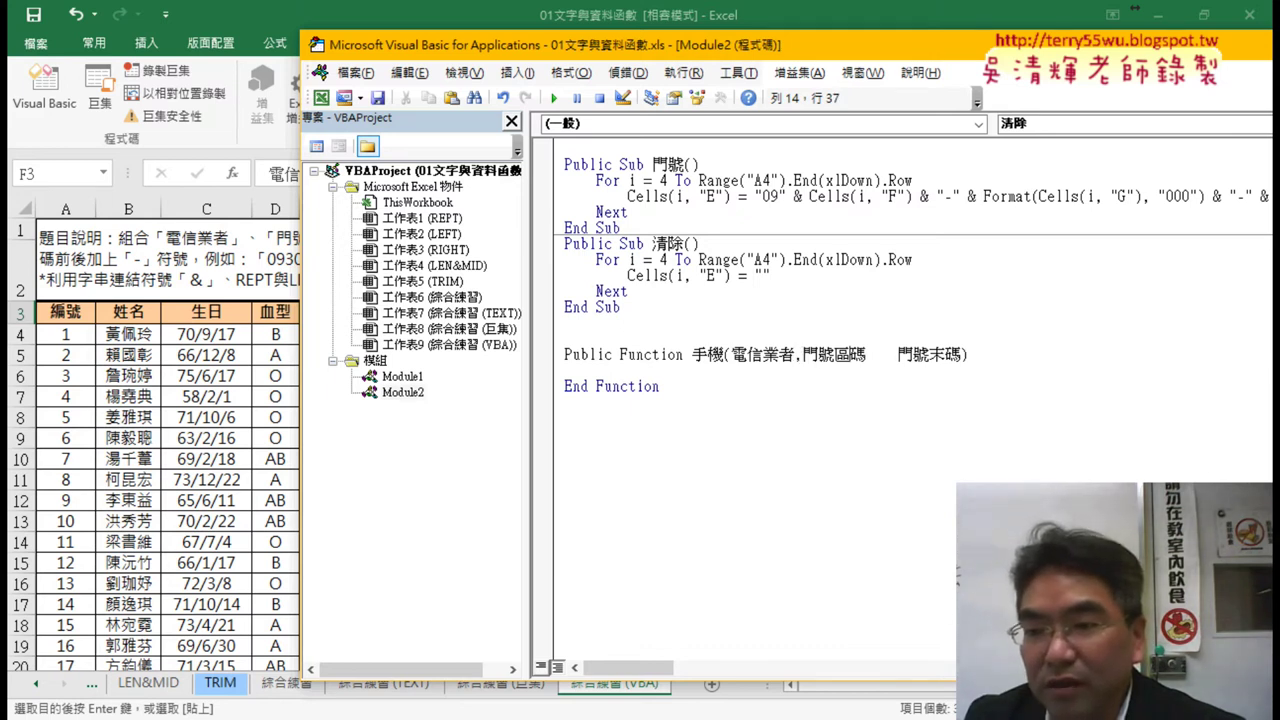
pyautogui.press('Delete')
pyautogui.press('Delete')
pyautogui.press('Delete')
pyautogui.press('Delete')
pyautogui.write(',')
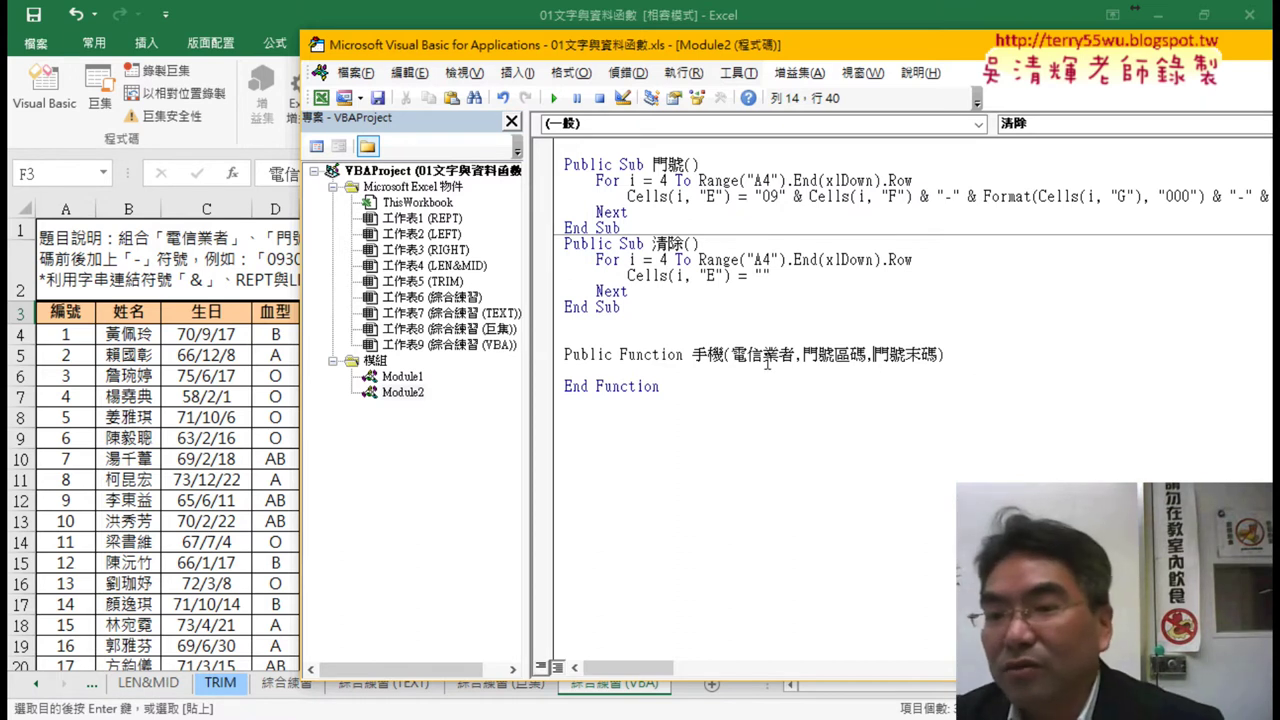
pyautogui.moveTo(731, 354); pyautogui.dragTo(796, 354)
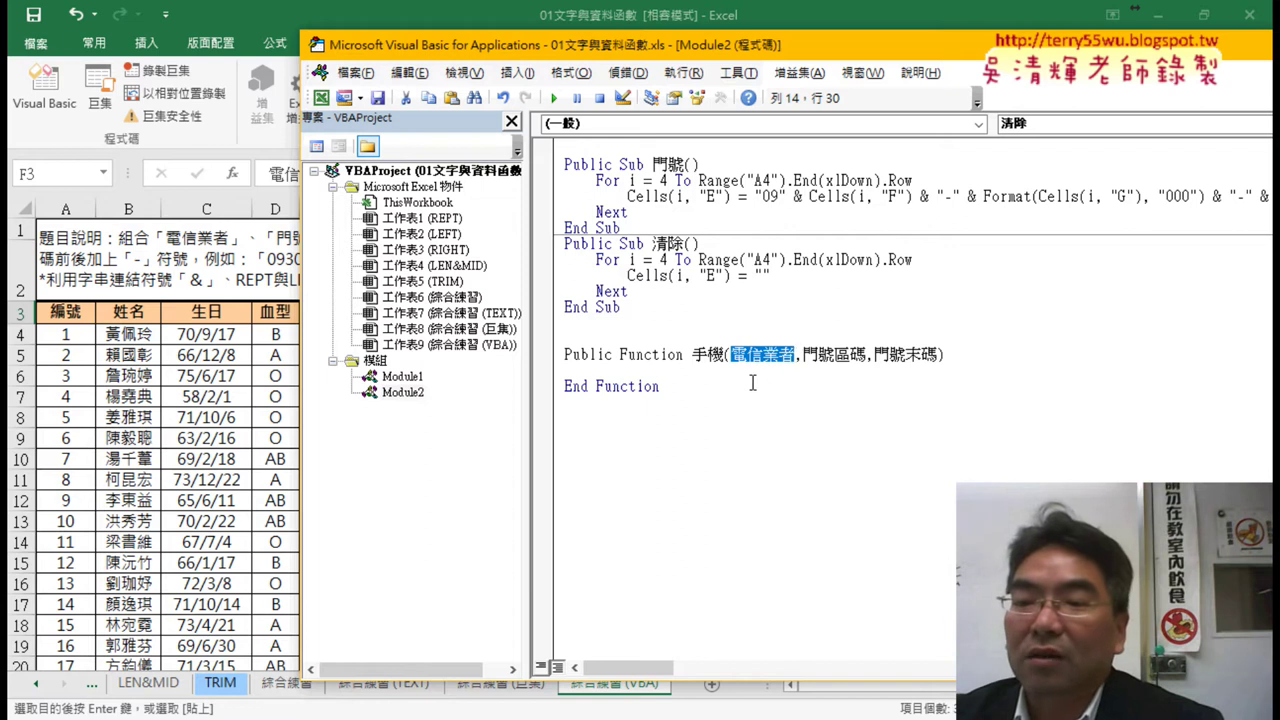
pyautogui.click(727, 367)
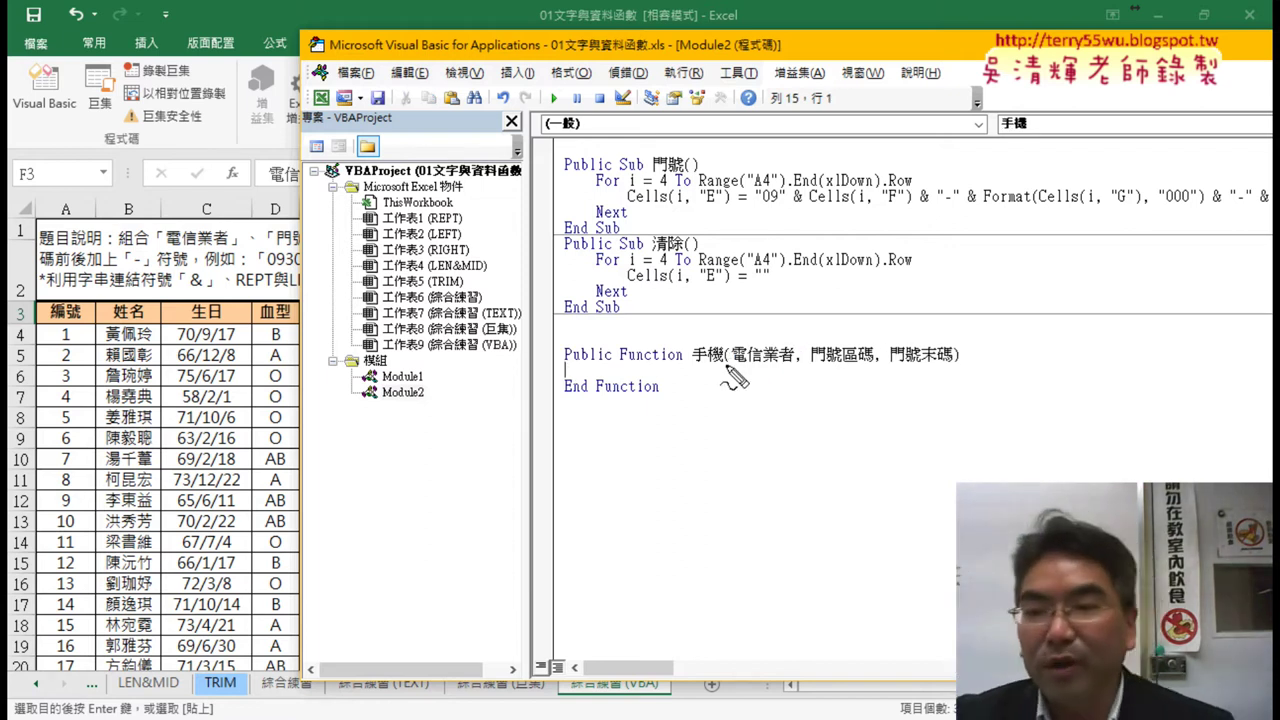
pyautogui.moveTo(770, 289)
pyautogui.mouseDown()
pyautogui.moveTo(767, 329)
pyautogui.moveTo(796, 302)
pyautogui.moveTo(848, 309)
pyautogui.mouseUp()
pyautogui.moveTo(845, 335); pyautogui.dragTo(862, 324)
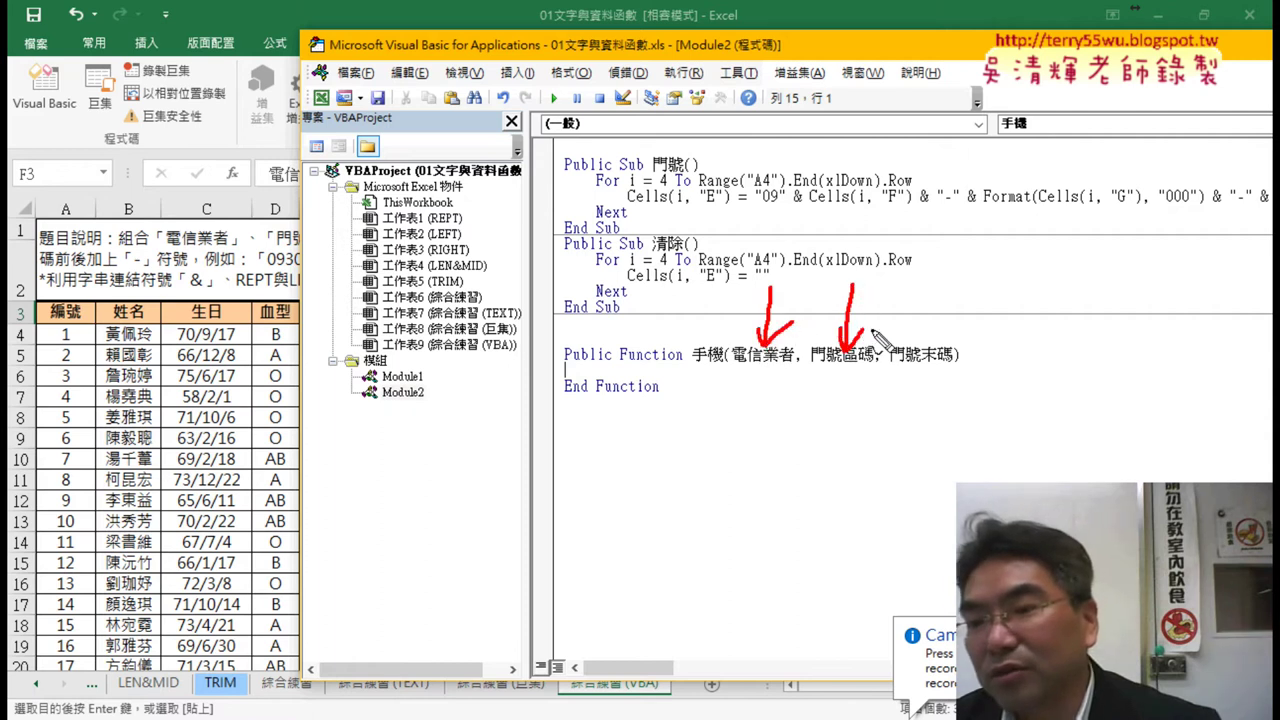
pyautogui.moveTo(923, 290)
pyautogui.mouseDown()
pyautogui.moveTo(922, 345)
pyautogui.moveTo(936, 327)
pyautogui.mouseUp()
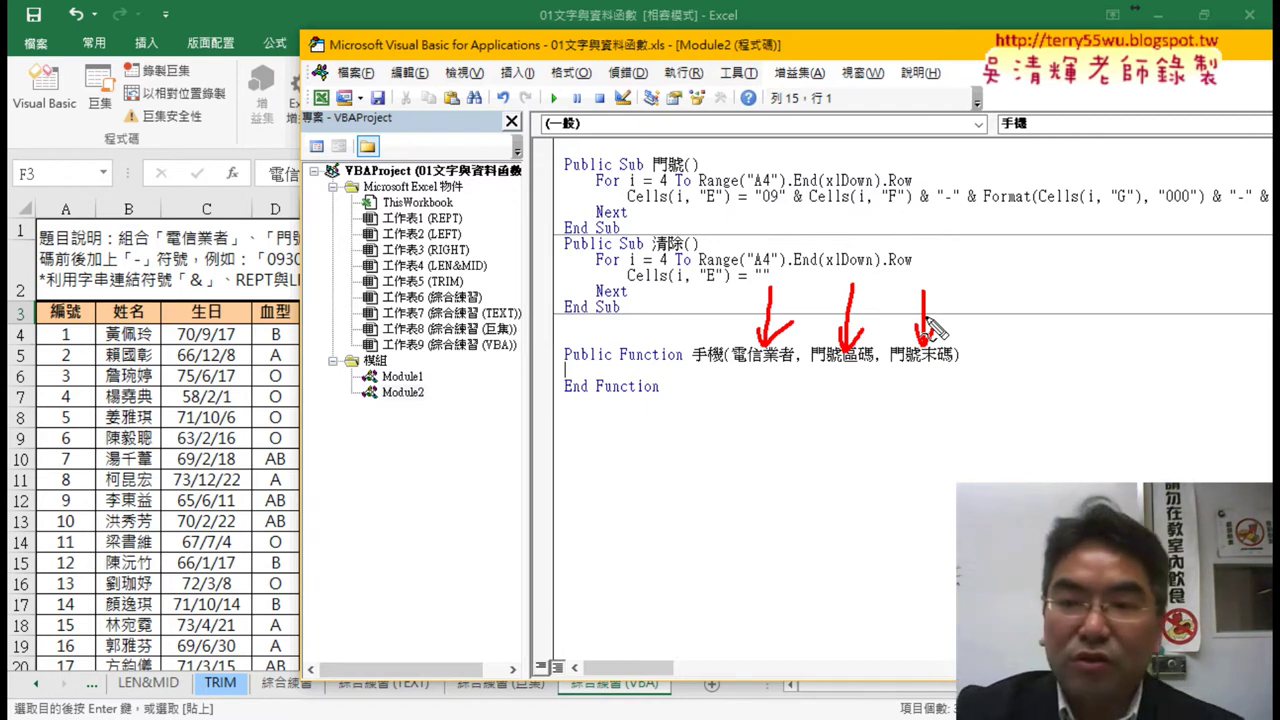
pyautogui.press('Escape')
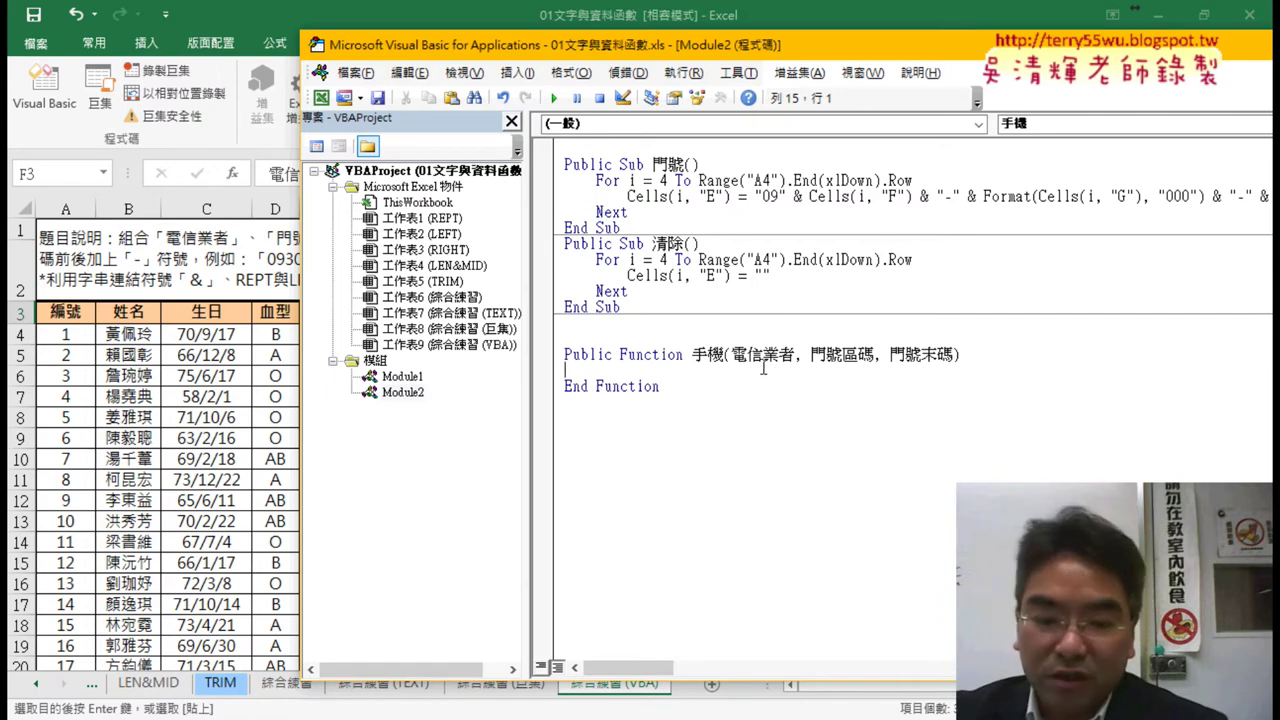
pyautogui.press('Tab')
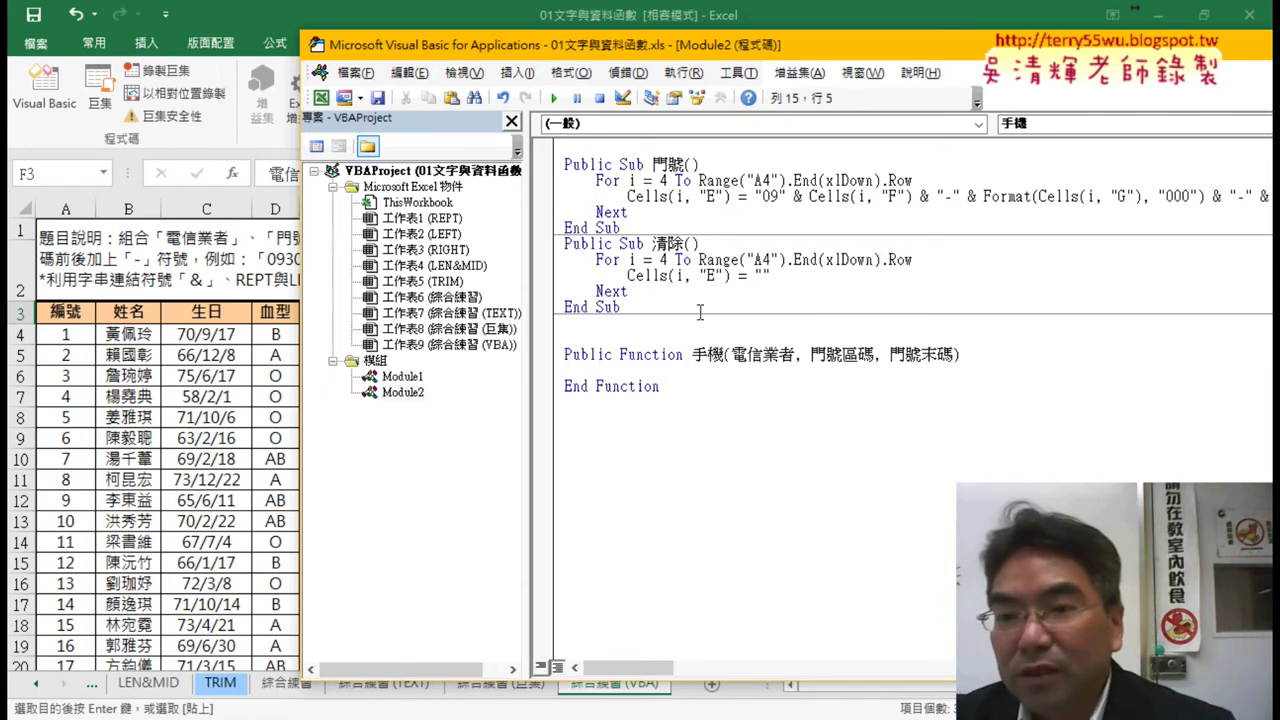
pyautogui.moveTo(628, 195); pyautogui.dragTo(731, 196)
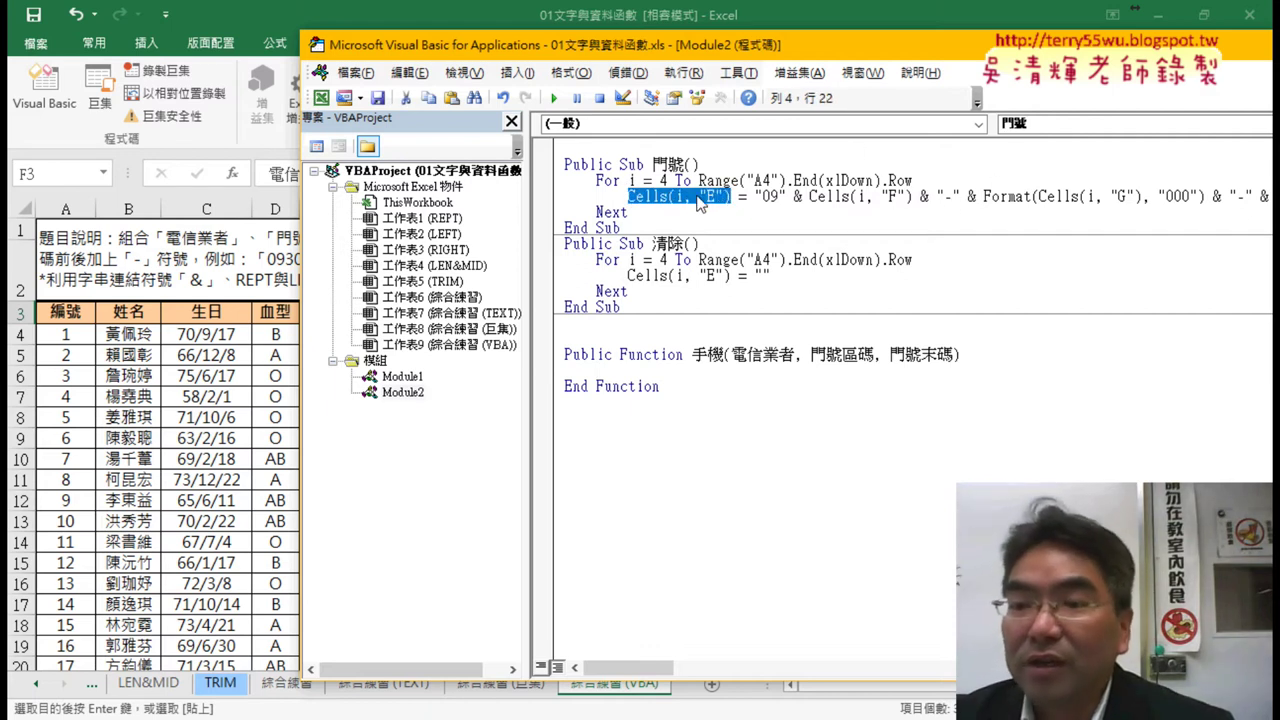
# - Copy the name 手機 onto the function body's blank line and begin the assignment ="09" &
pyautogui.doubleClick(707, 354)
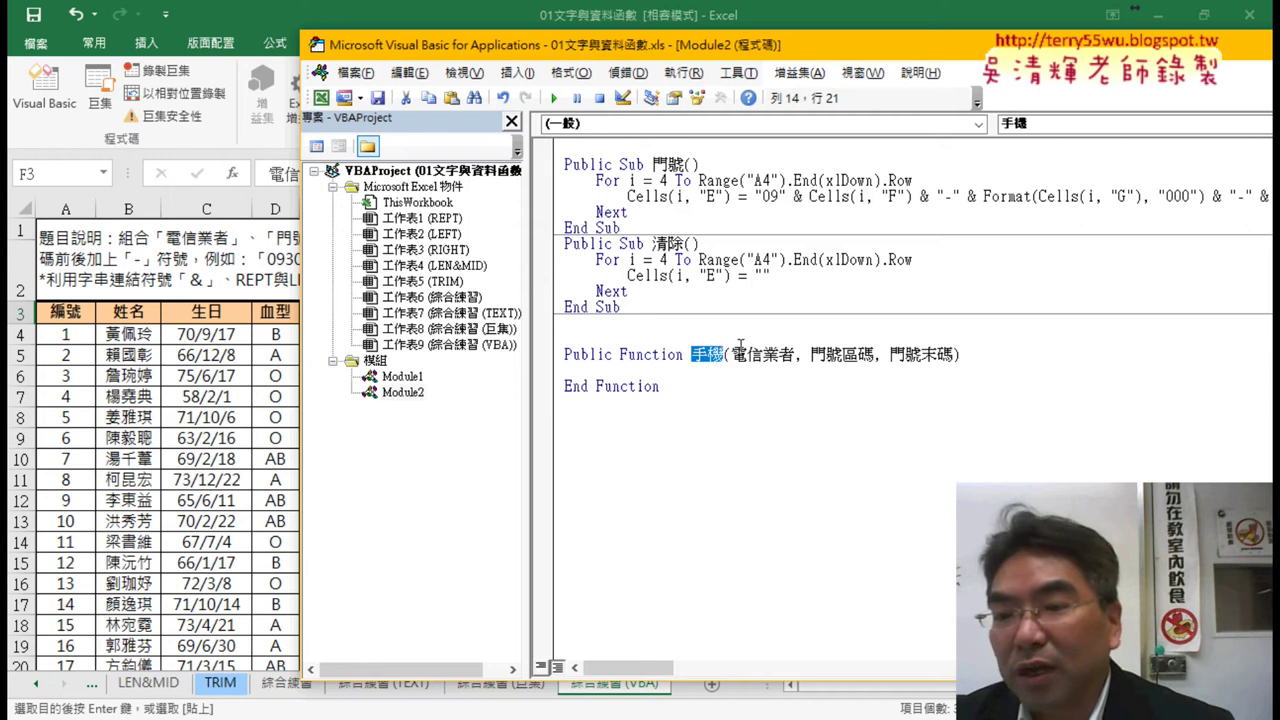
pyautogui.click(700, 370)
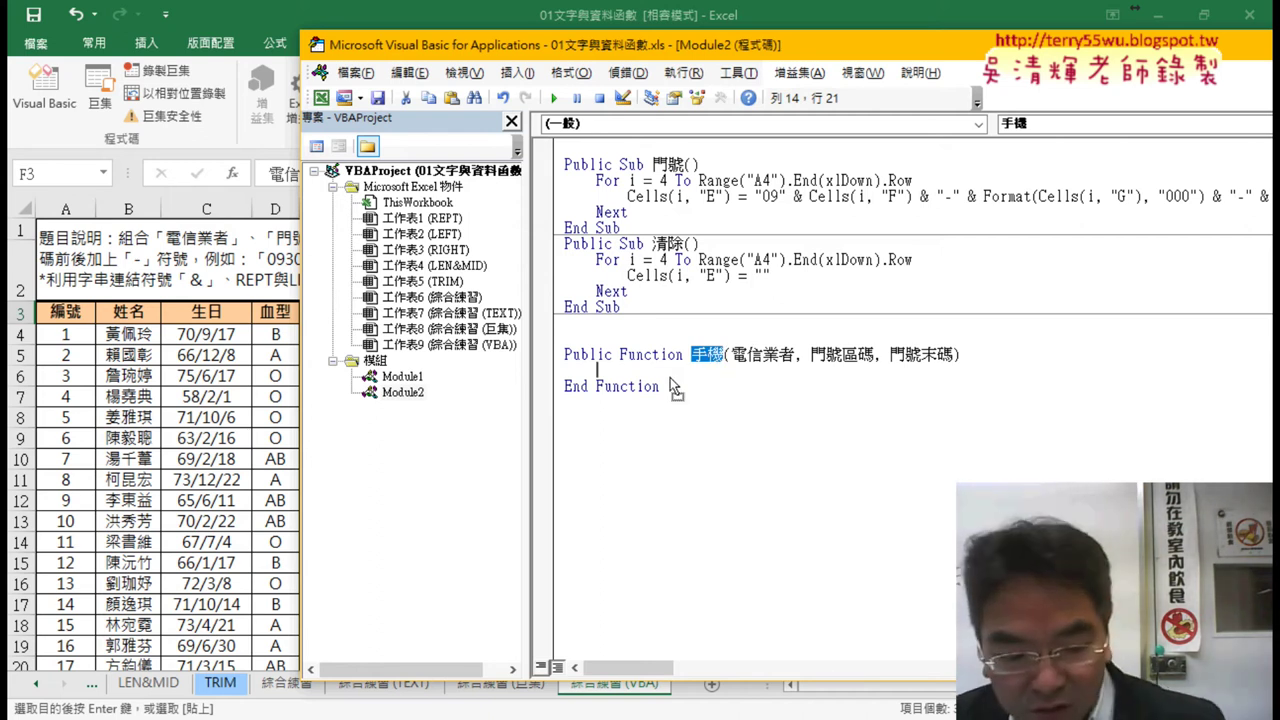
pyautogui.moveTo(670, 377); pyautogui.dragTo(670, 377)
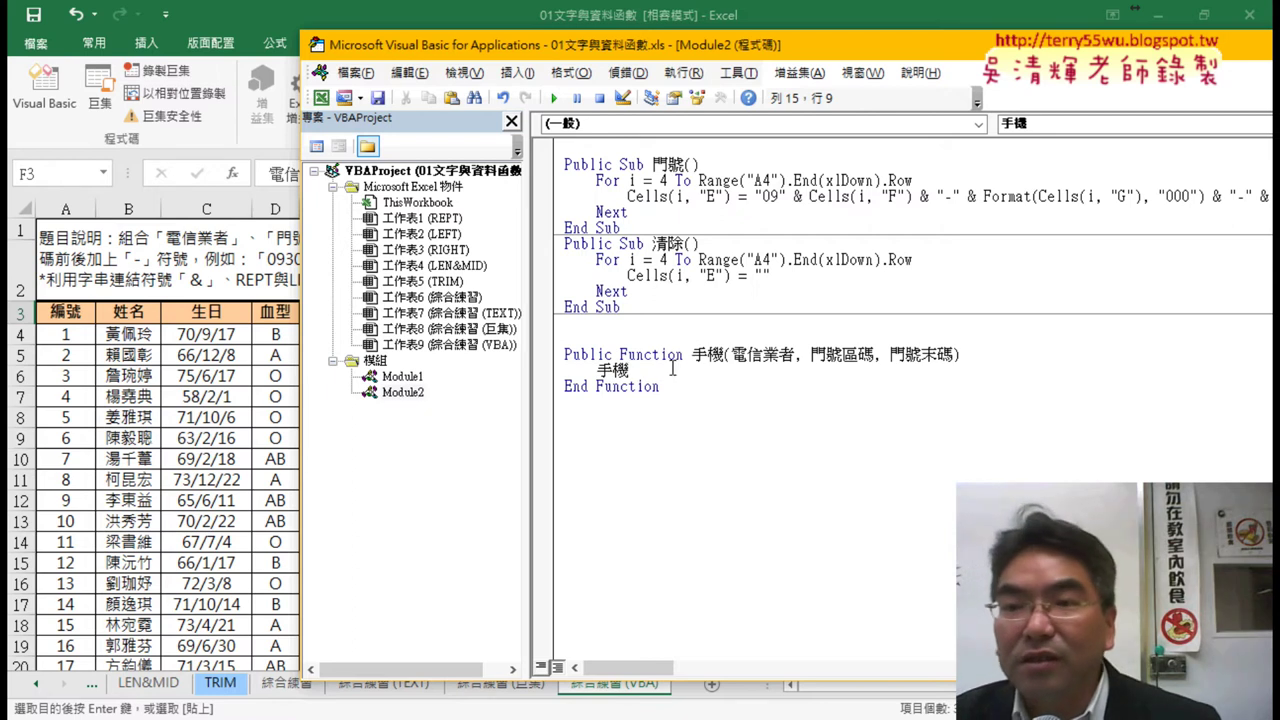
pyautogui.moveTo(735, 45); pyautogui.dragTo(899, 62)
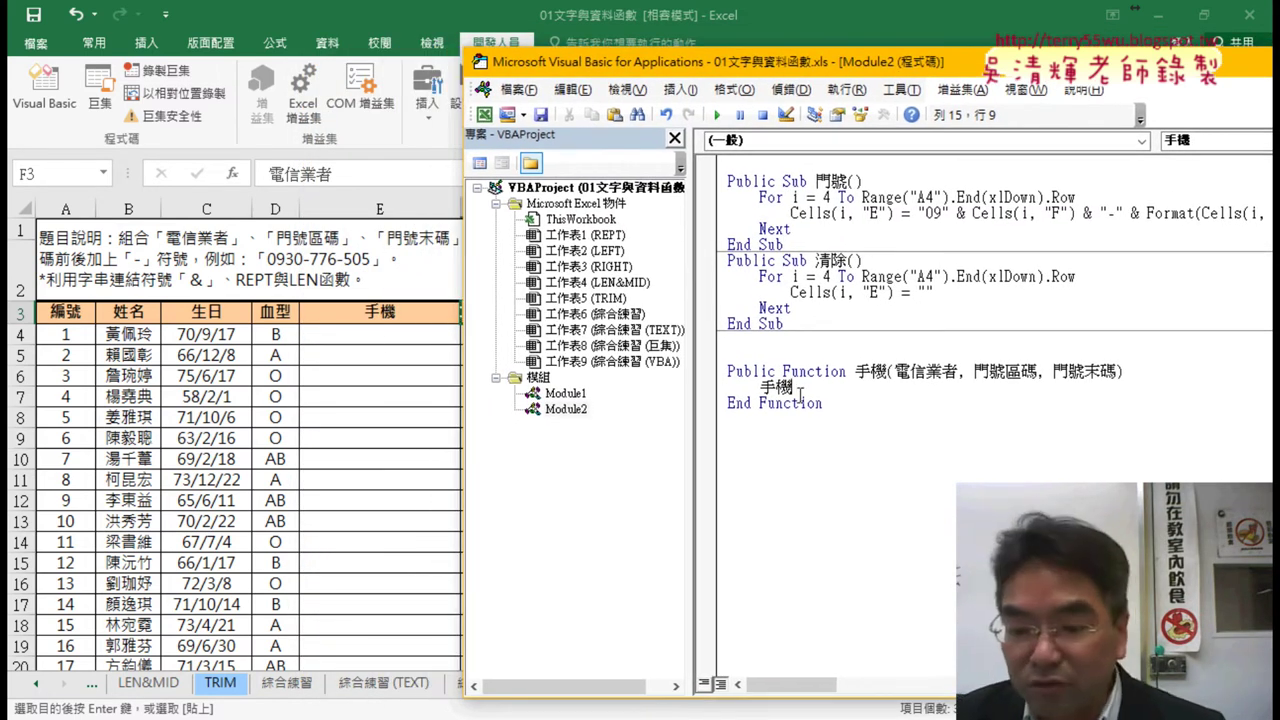
pyautogui.write('=')
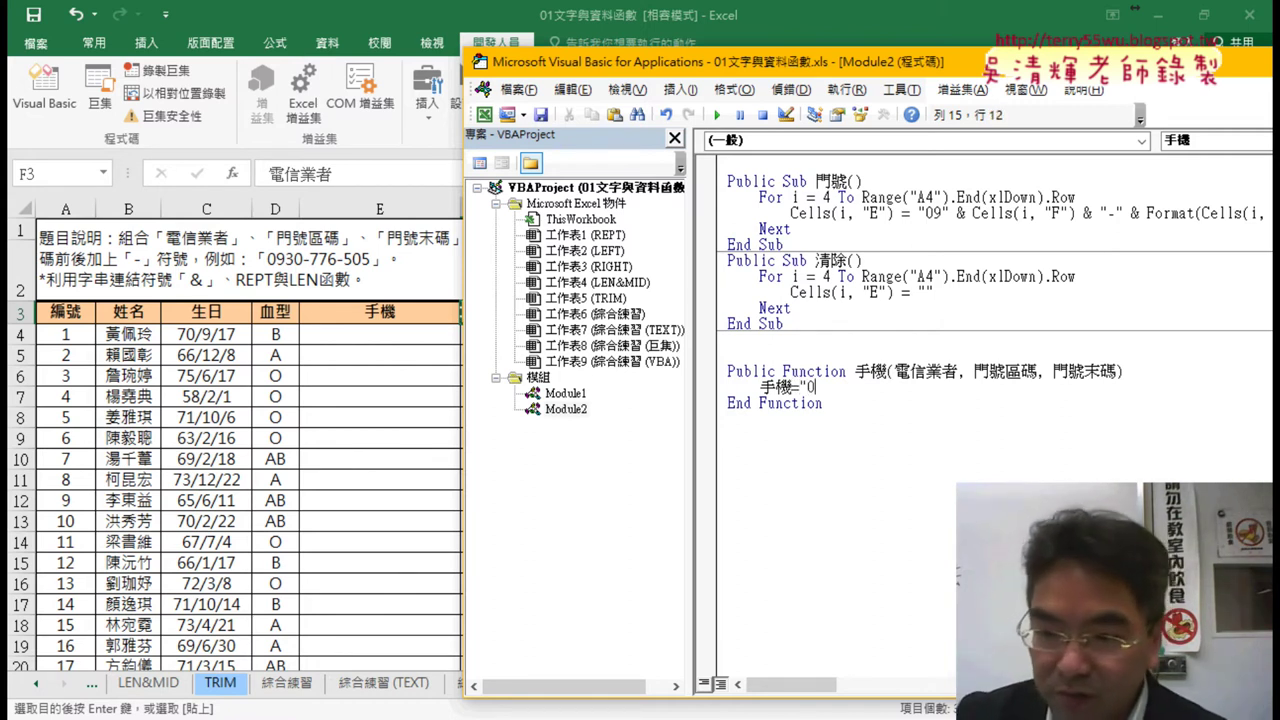
pyautogui.write('09" &')
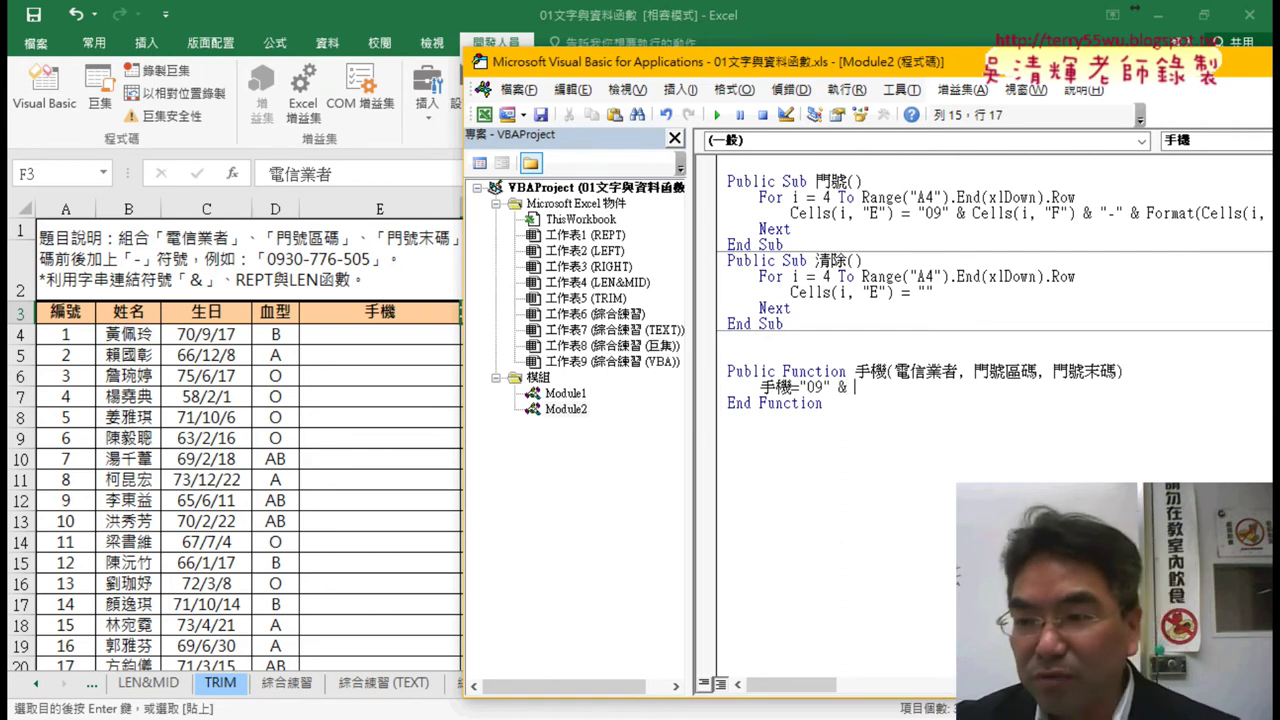
# - Extend the body to 手機="09" & 電信業者 & "-" &, which raises an expected-expression compile error
pyautogui.click(903, 370)
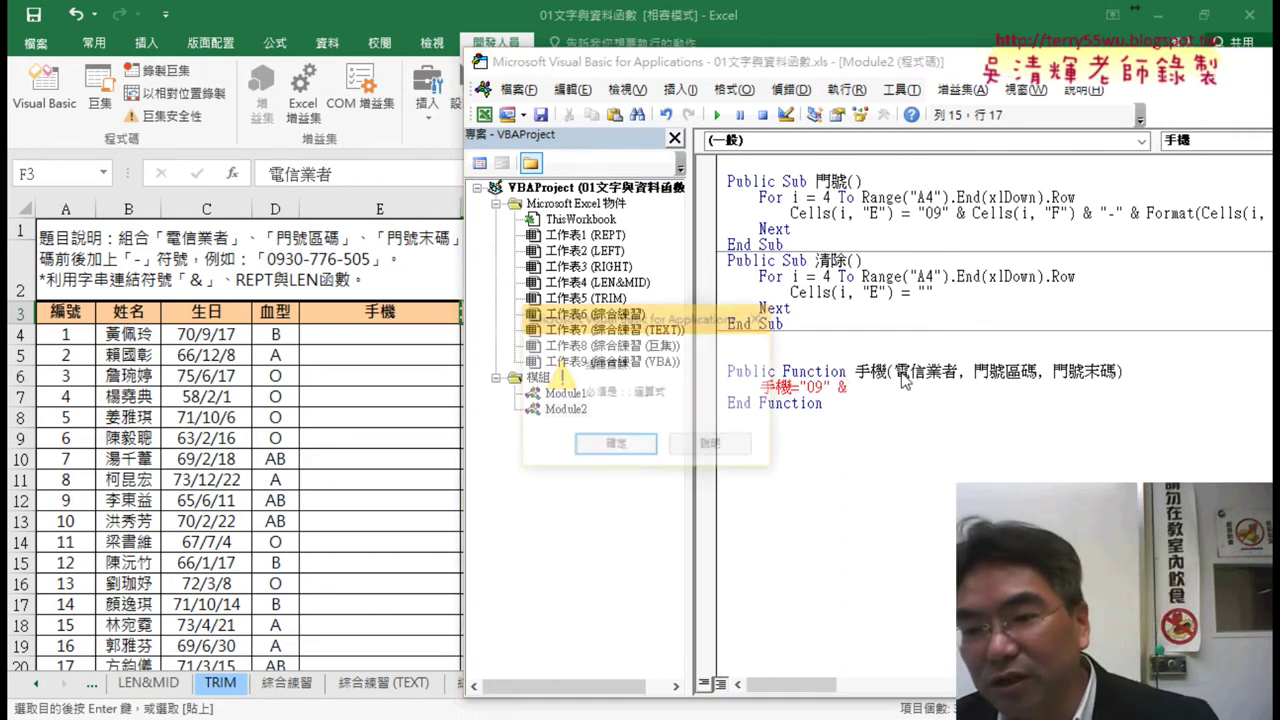
pyautogui.press('Return')
pyautogui.moveTo(895, 370)
pyautogui.mouseDown()
pyautogui.moveTo(941, 370)
pyautogui.moveTo(891, 395)
pyautogui.mouseUp()
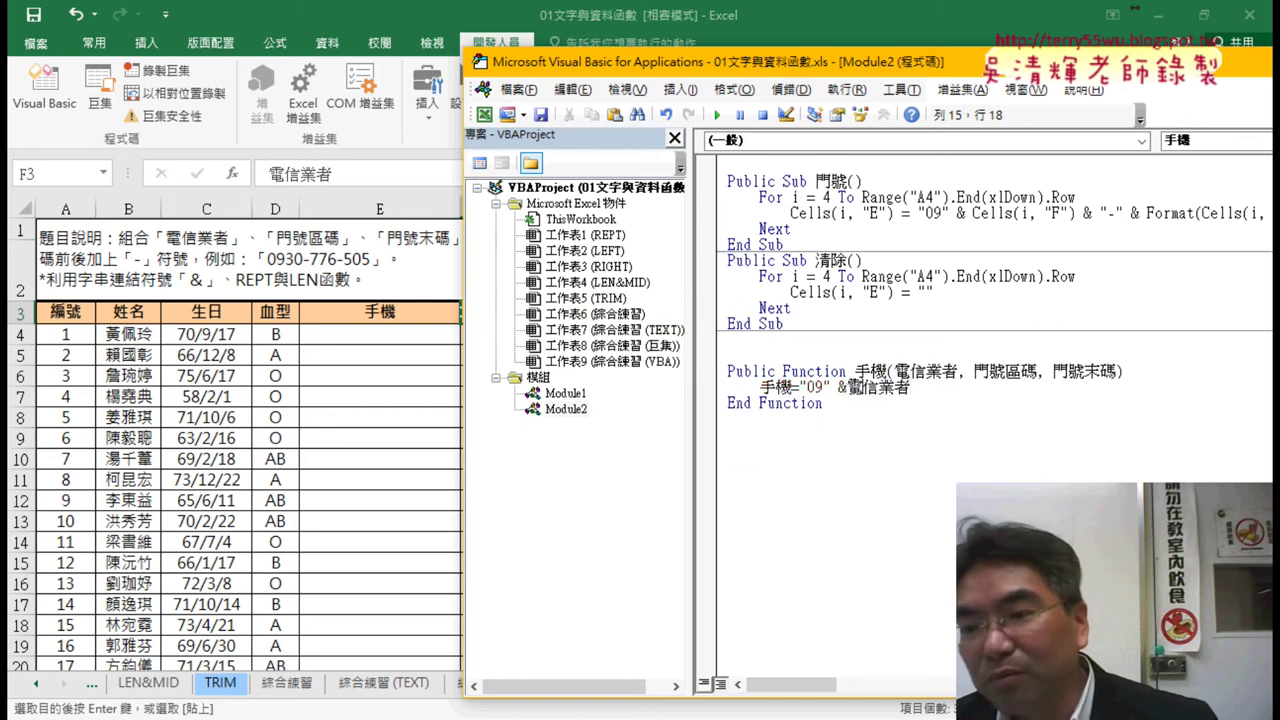
pyautogui.click(851, 387)
pyautogui.press('End')
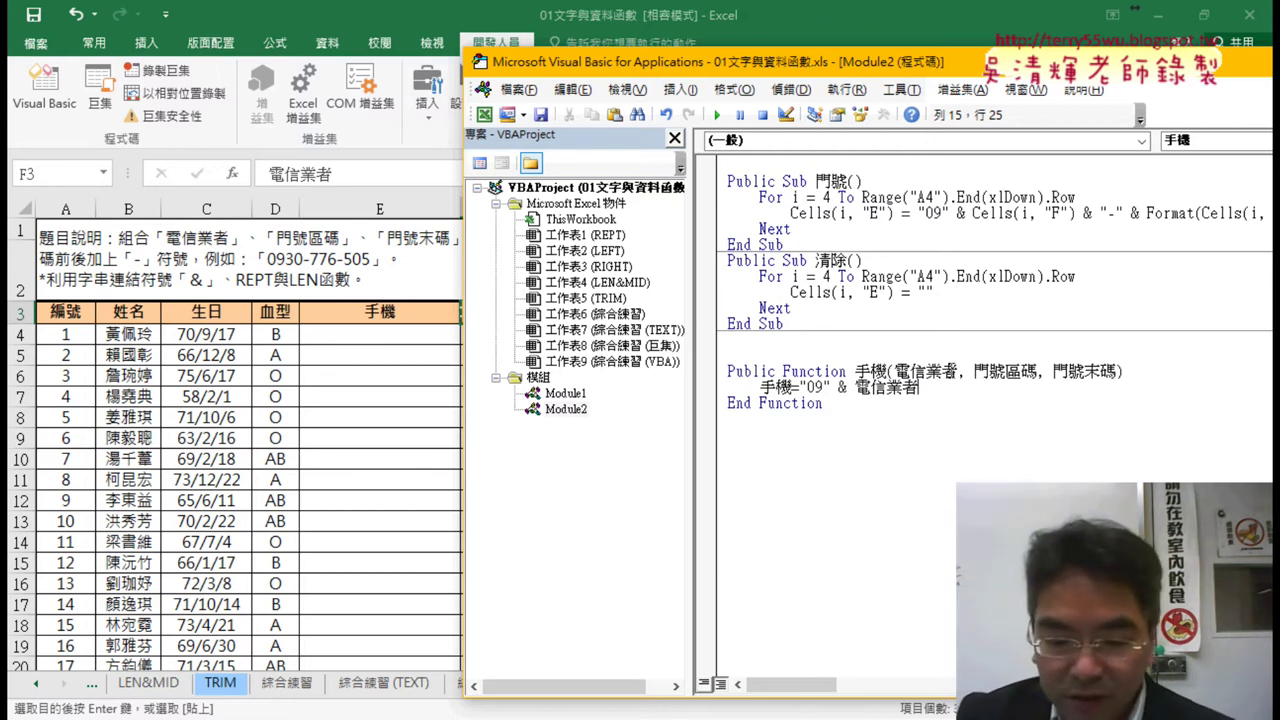
pyautogui.write(' &')
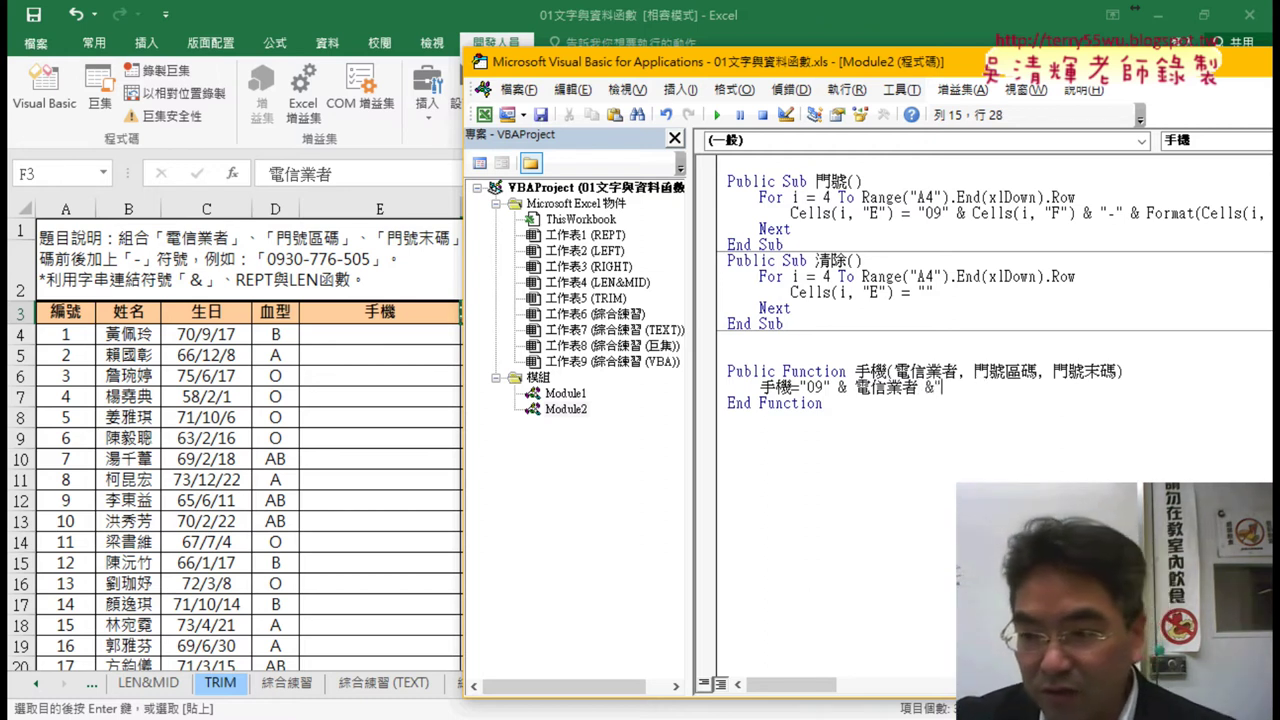
pyautogui.write('"-')
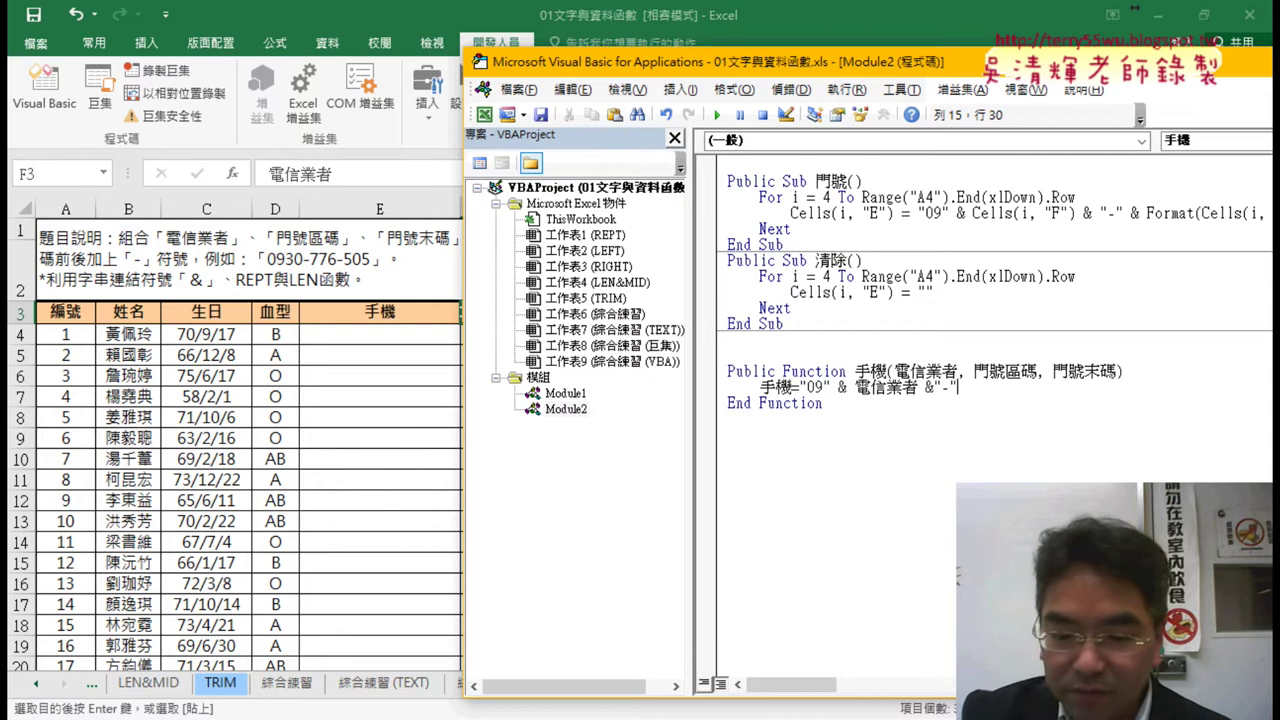
pyautogui.write('"&')
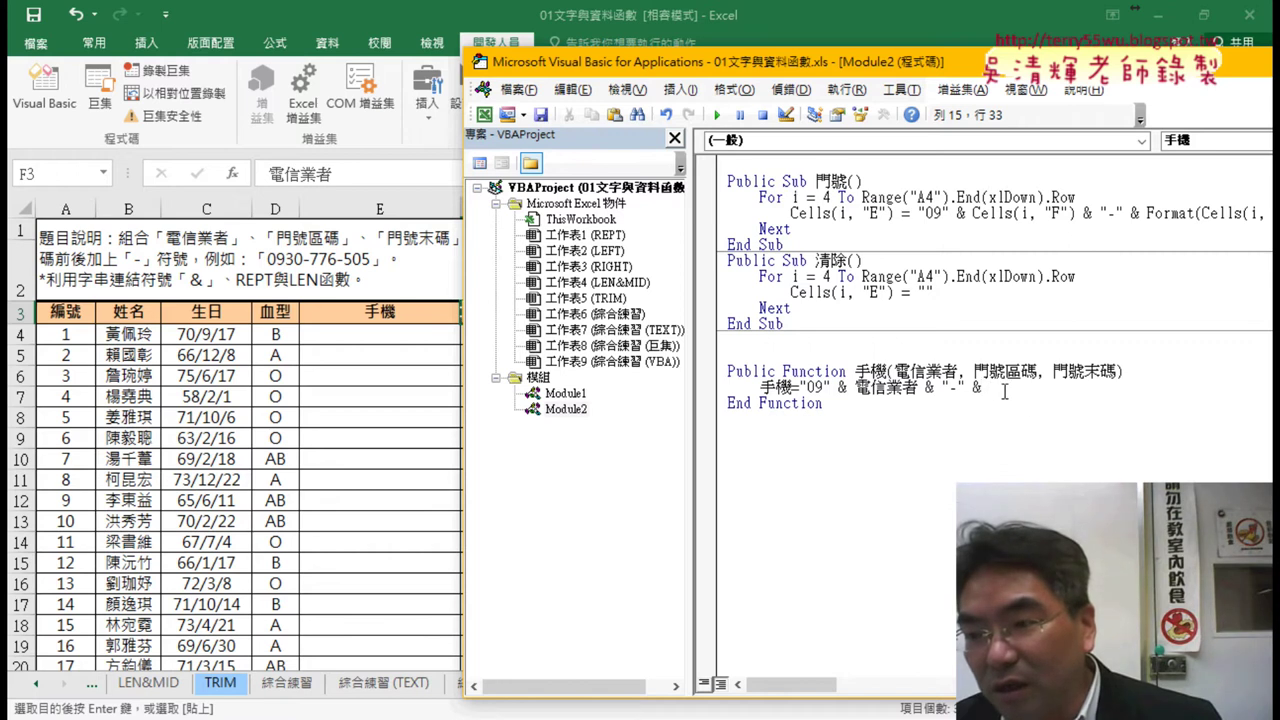
pyautogui.press('Return')
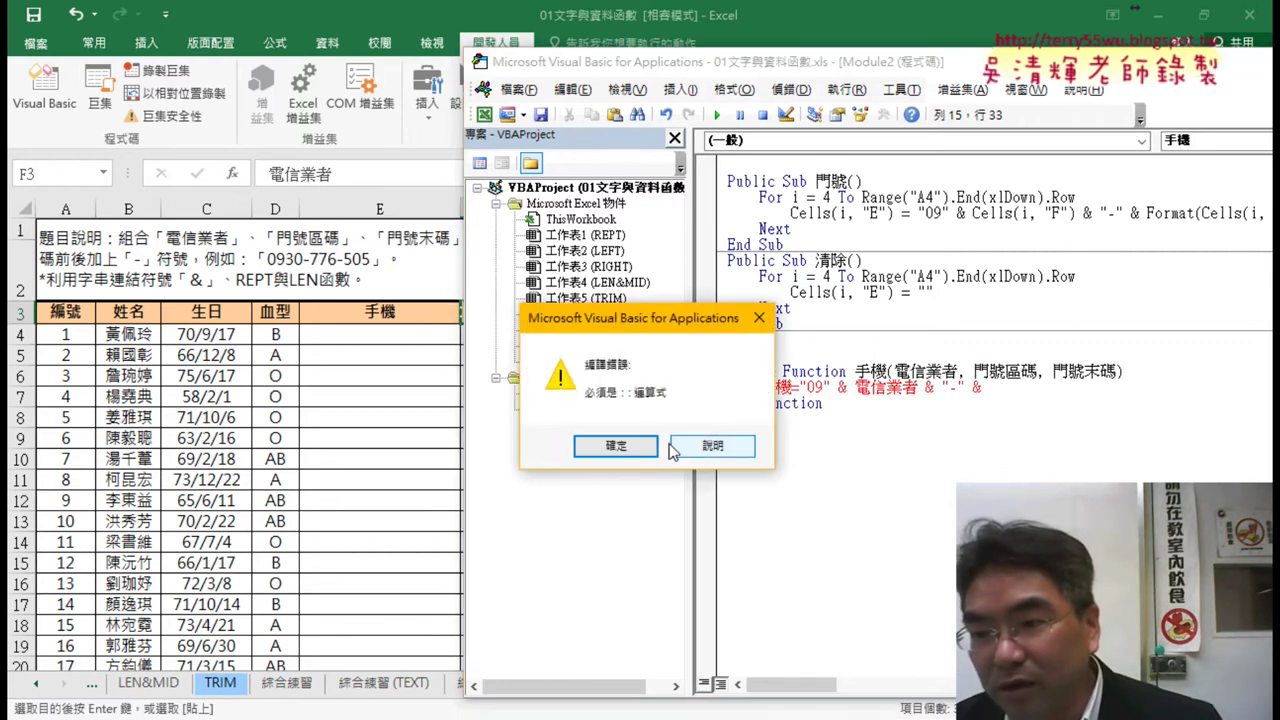
# - Dismiss the error and append Format(門號區碼, "000") to the 手機 expression
pyautogui.click(630, 446)
pyautogui.moveTo(974, 372)
pyautogui.mouseDown()
pyautogui.moveTo(1036, 372)
pyautogui.moveTo(1015, 388)
pyautogui.mouseUp()
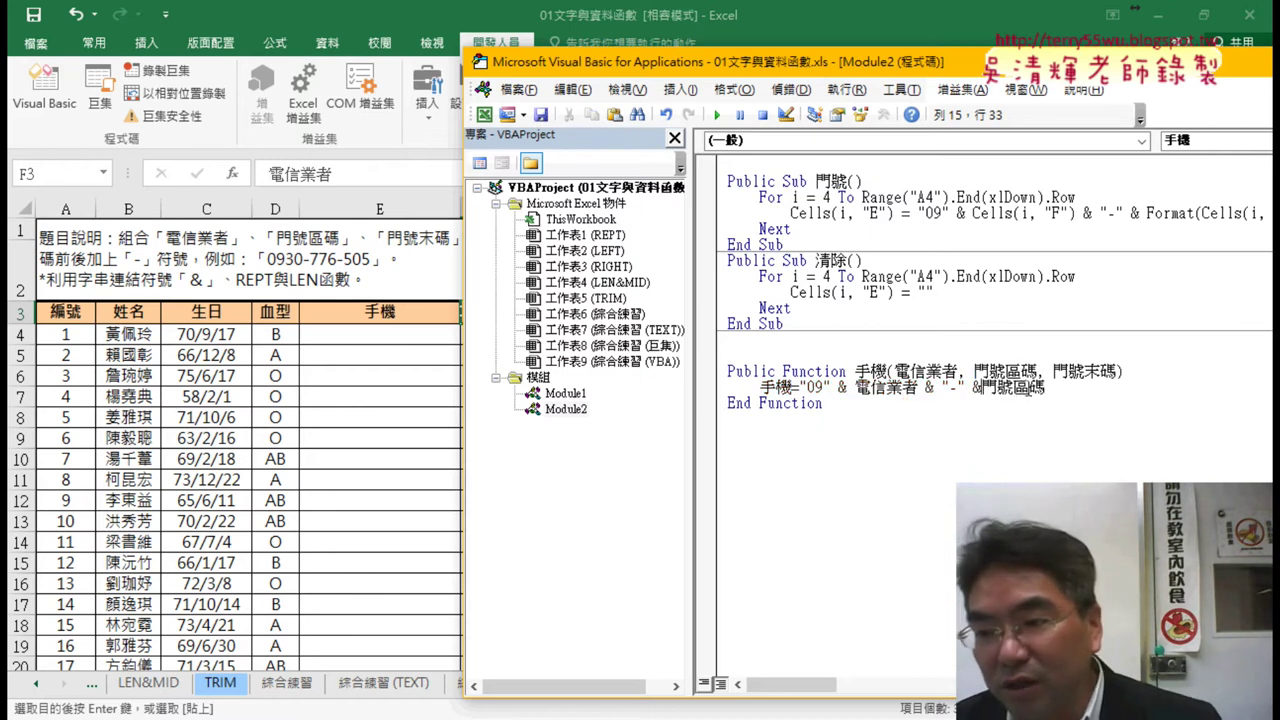
pyautogui.write('f')
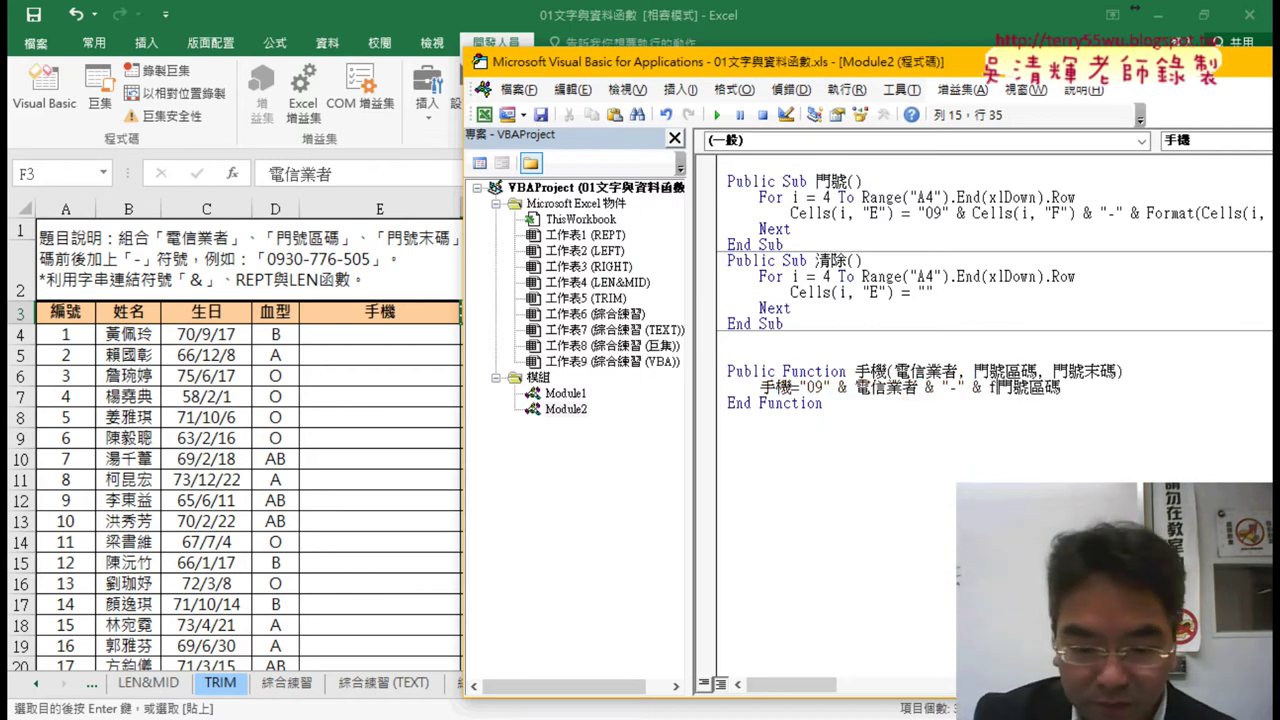
pyautogui.write('orma')
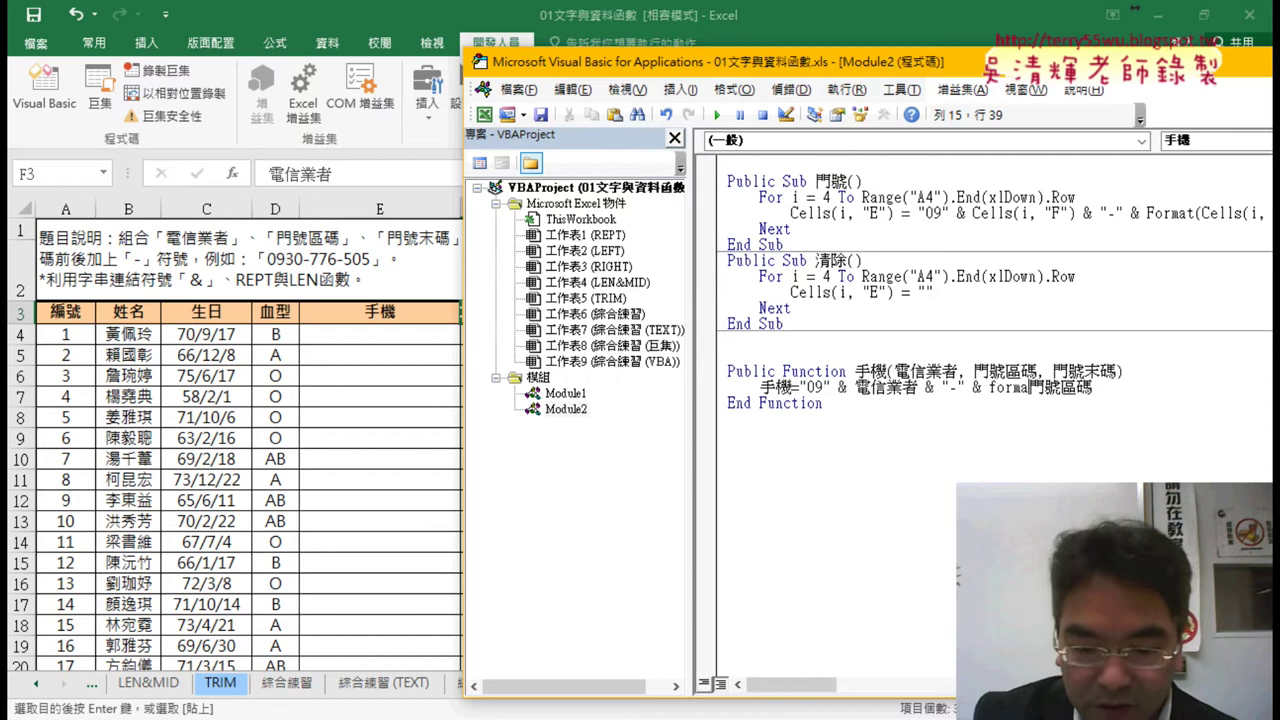
pyautogui.write('t(')
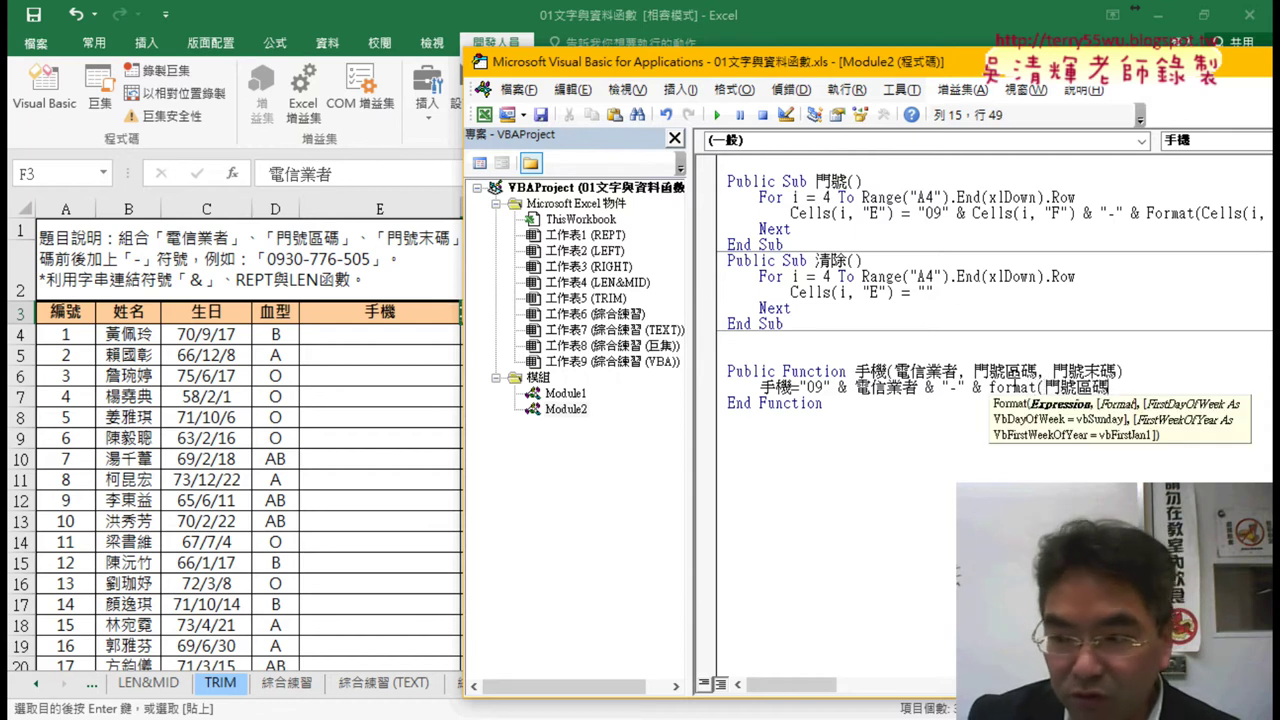
pyautogui.write(',"000"')
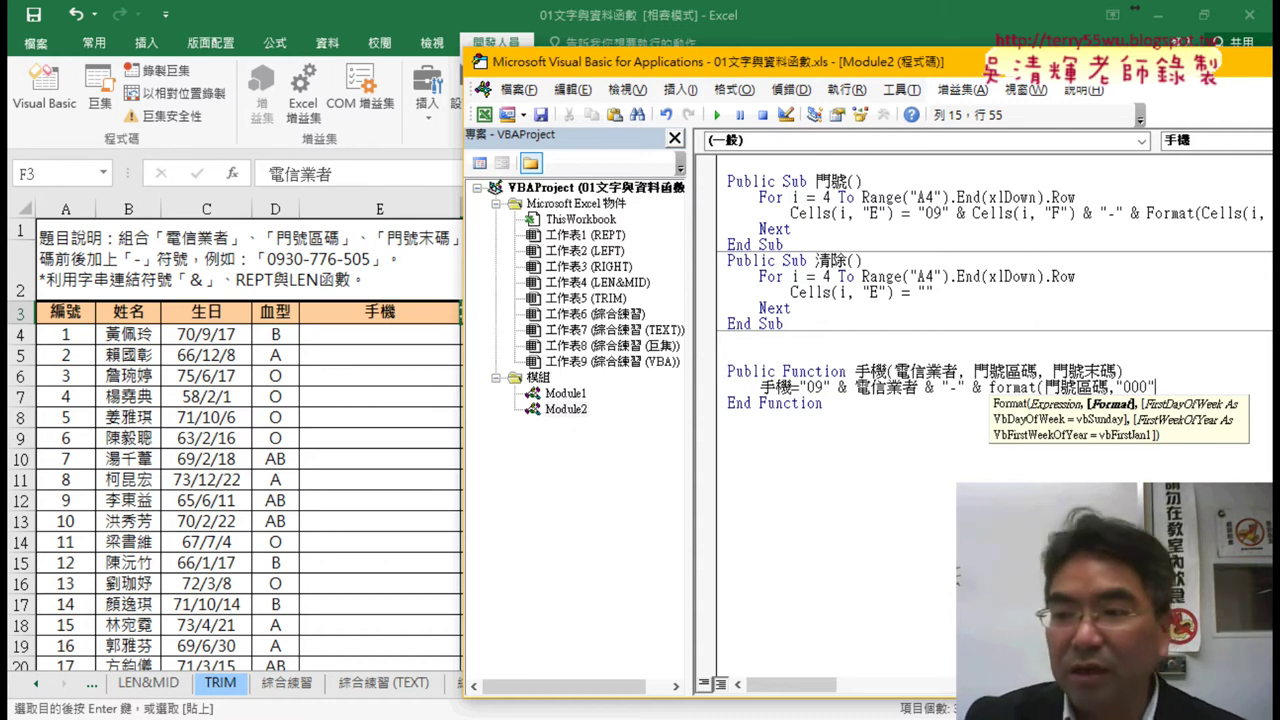
pyautogui.write(')')
pyautogui.click(728, 418)
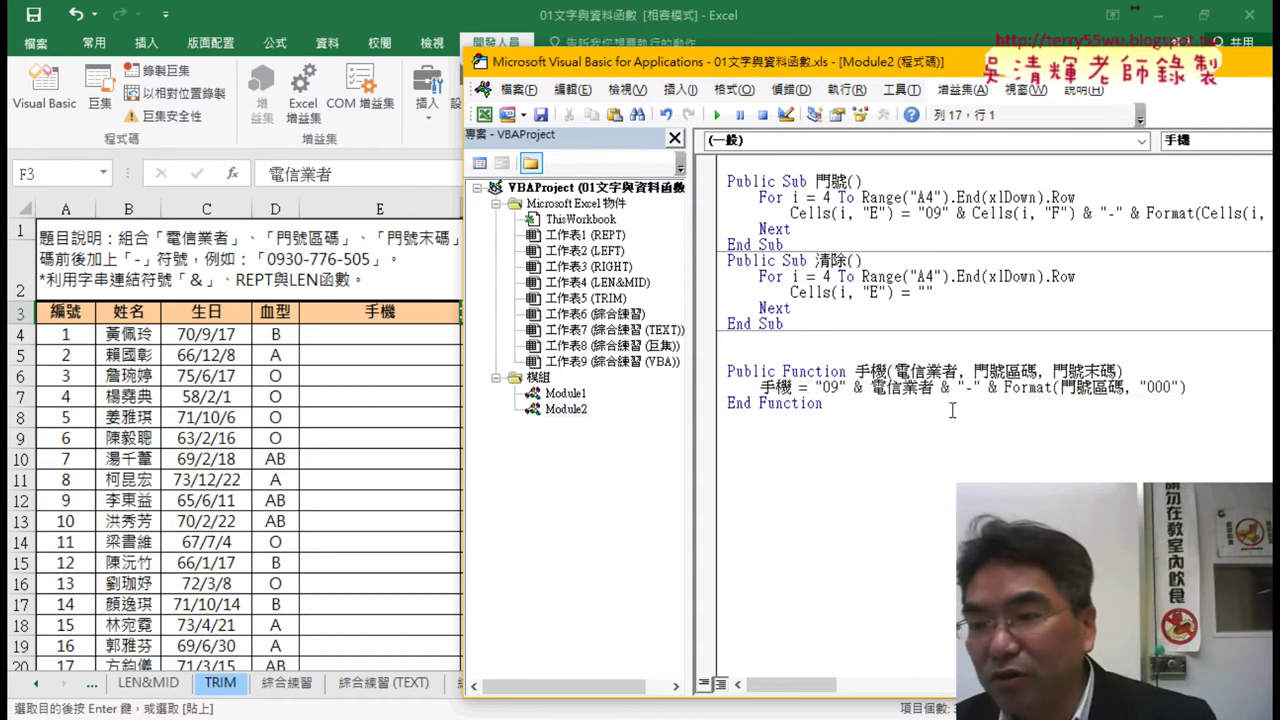
pyautogui.moveTo(887, 59); pyautogui.dragTo(687, 63)
# - Duplicate & "-" & Format(門號區碼, "000") at the line end and change it to 門號末碼
pyautogui.moveTo(988, 388); pyautogui.dragTo(720, 388)
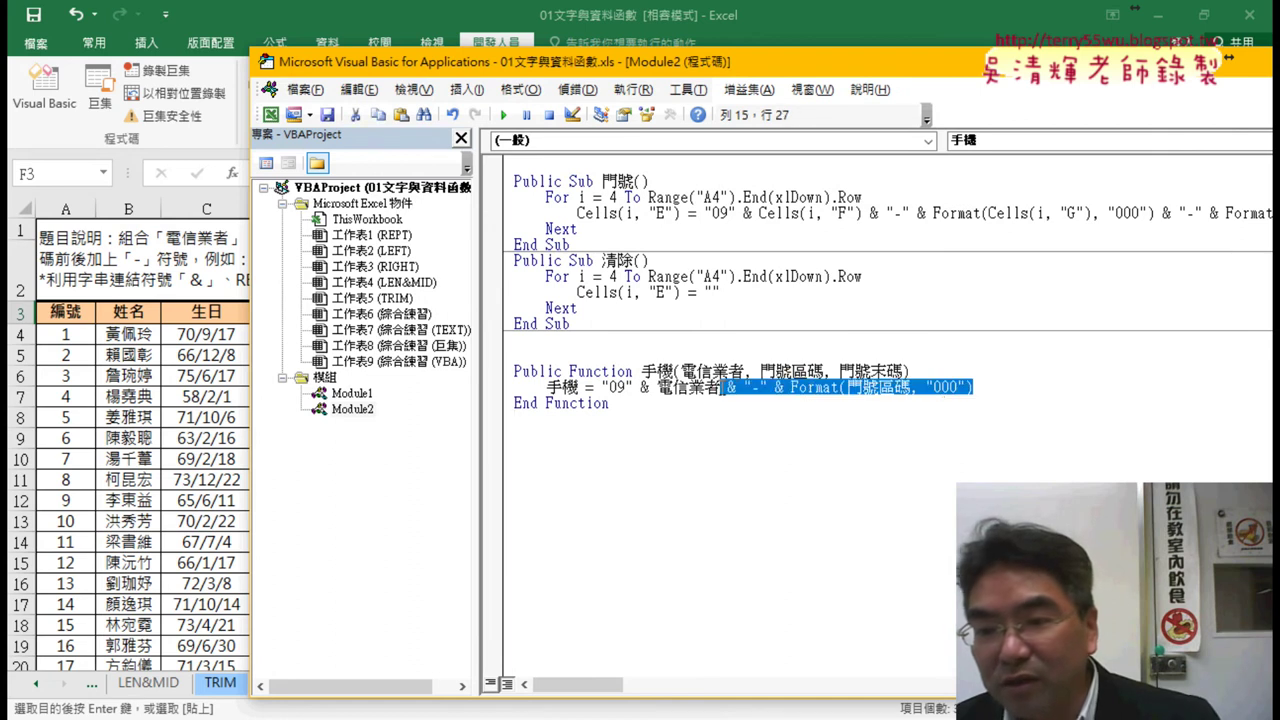
pyautogui.moveTo(965, 390); pyautogui.dragTo(990, 388)
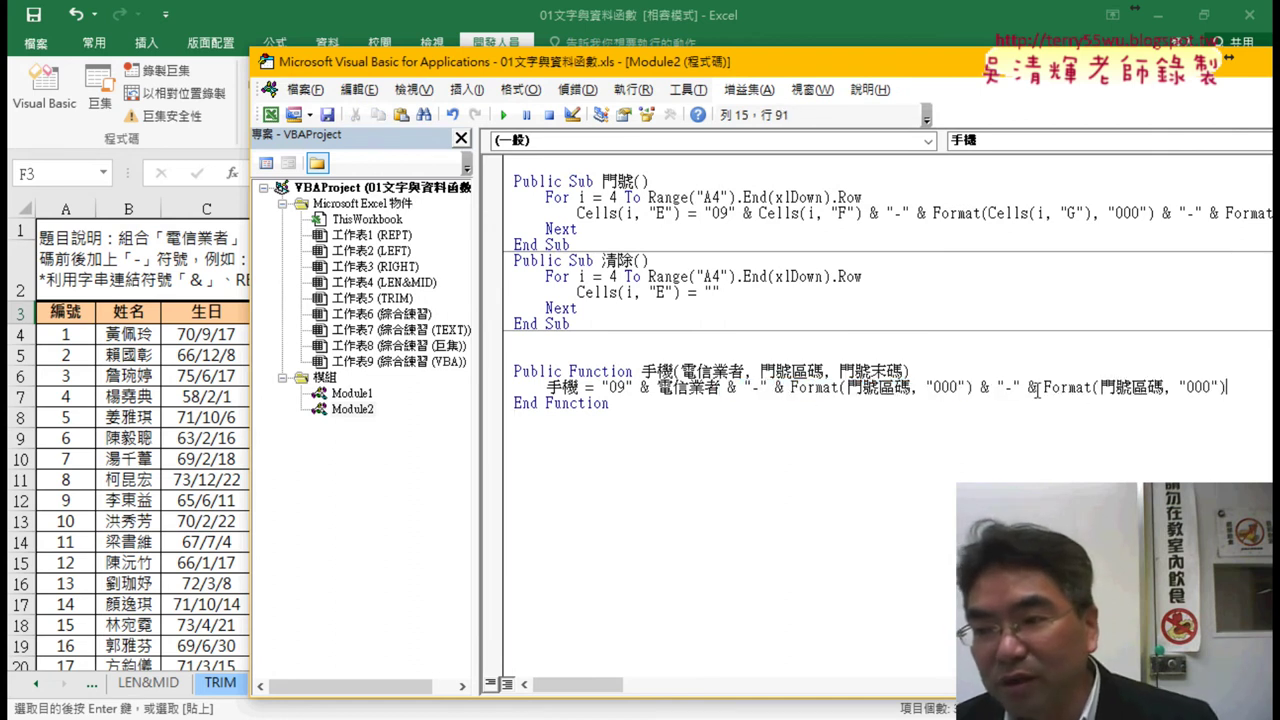
pyautogui.moveTo(1146, 390); pyautogui.dragTo(1133, 390)
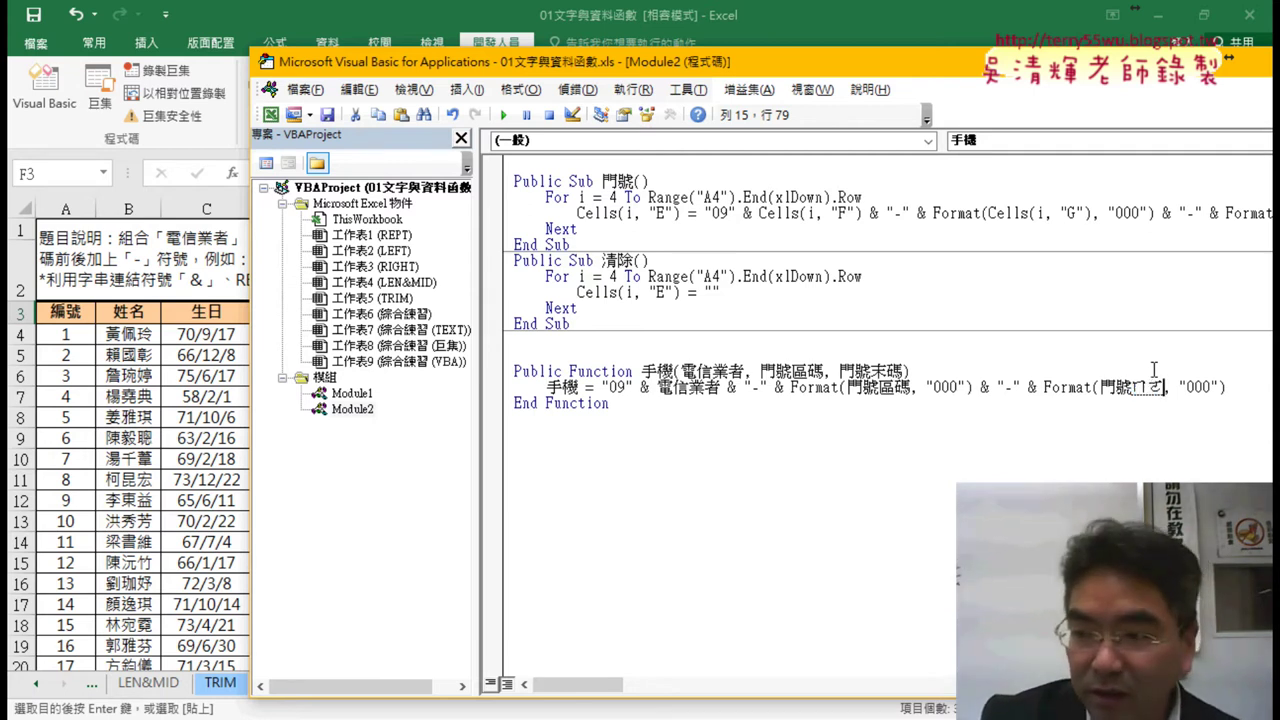
pyautogui.write('末')
pyautogui.press('Down')
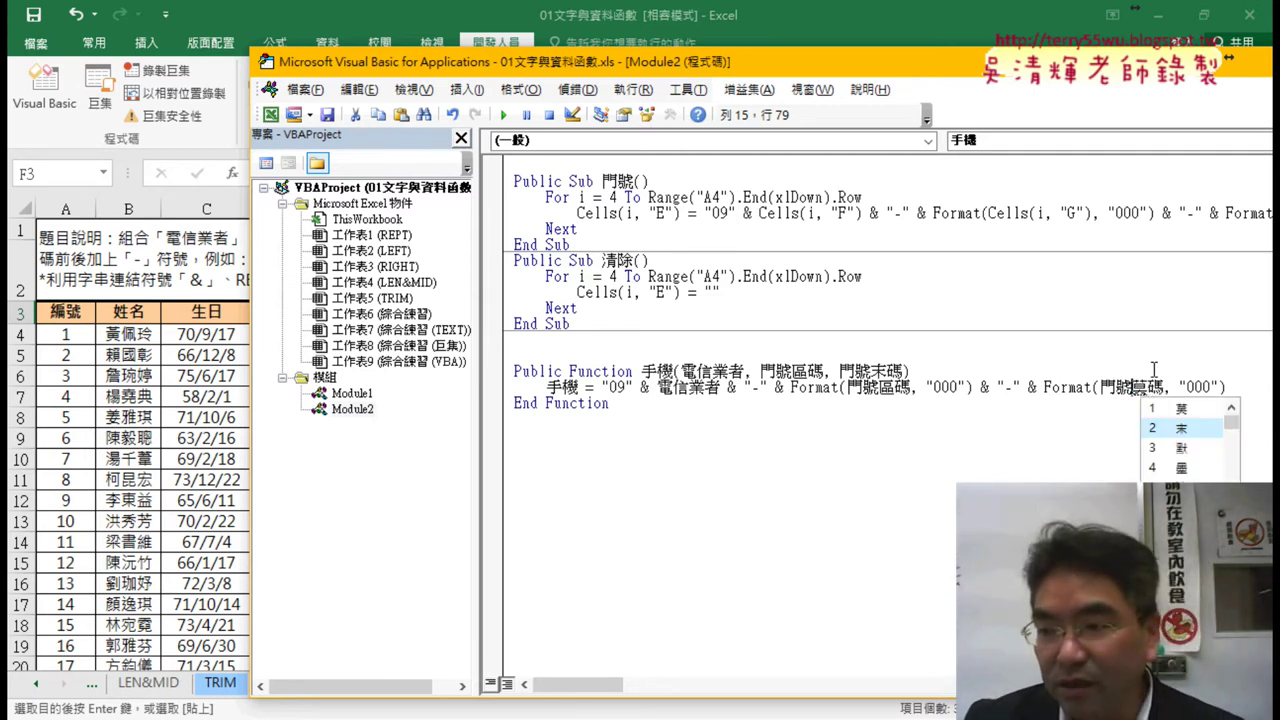
pyautogui.press('Return')
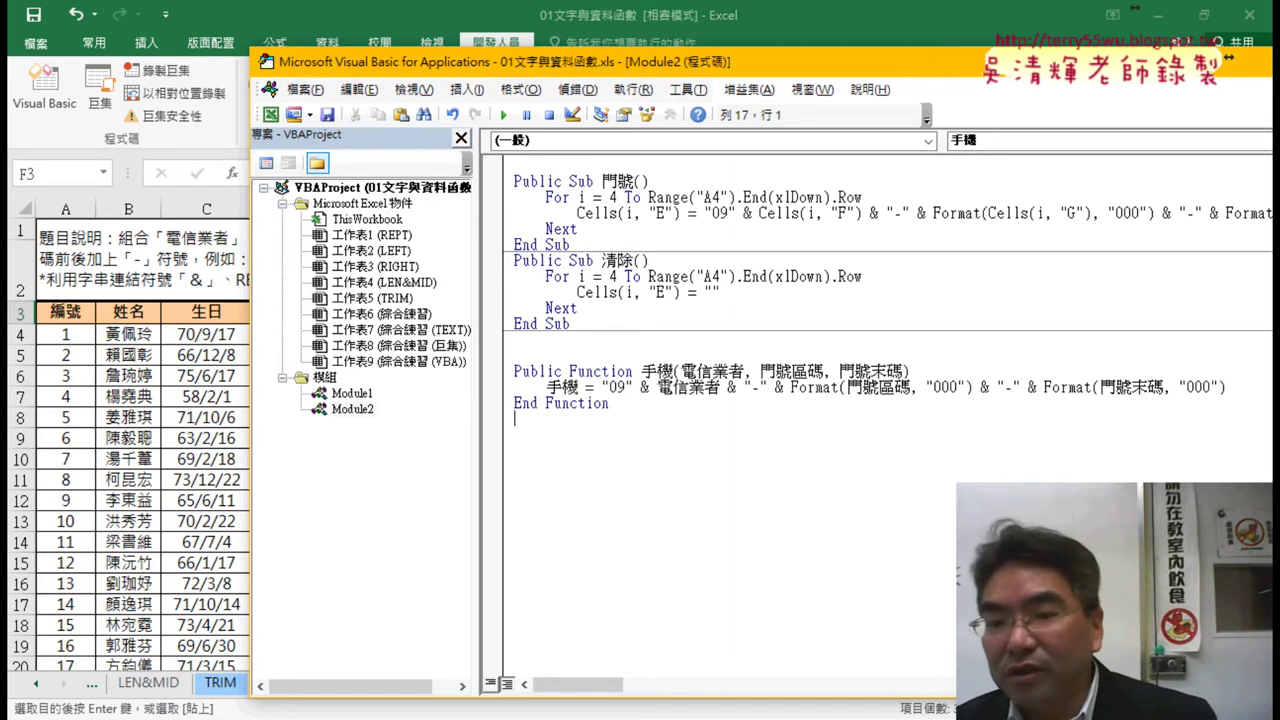
# - Highlight the full expression and the name 手機 for explanation, then select cell E4
pyautogui.moveTo(601, 387); pyautogui.dragTo(1228, 388)
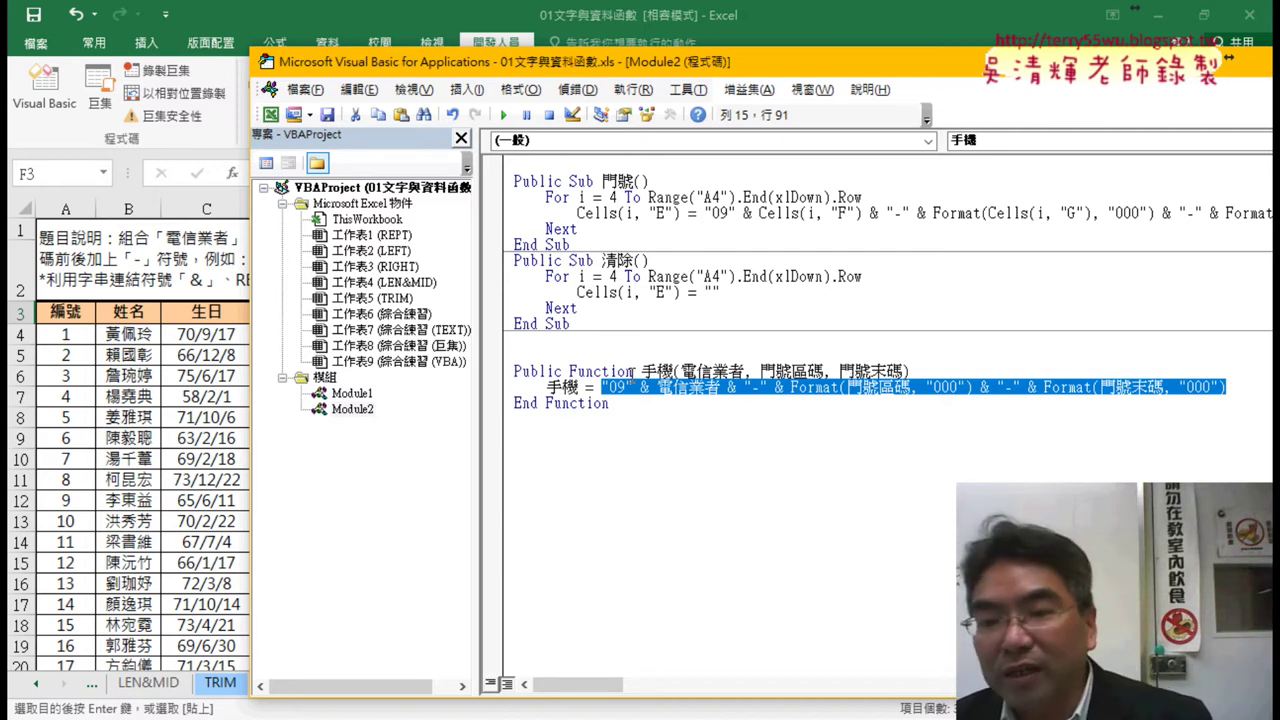
pyautogui.moveTo(641, 371); pyautogui.dragTo(675, 372)
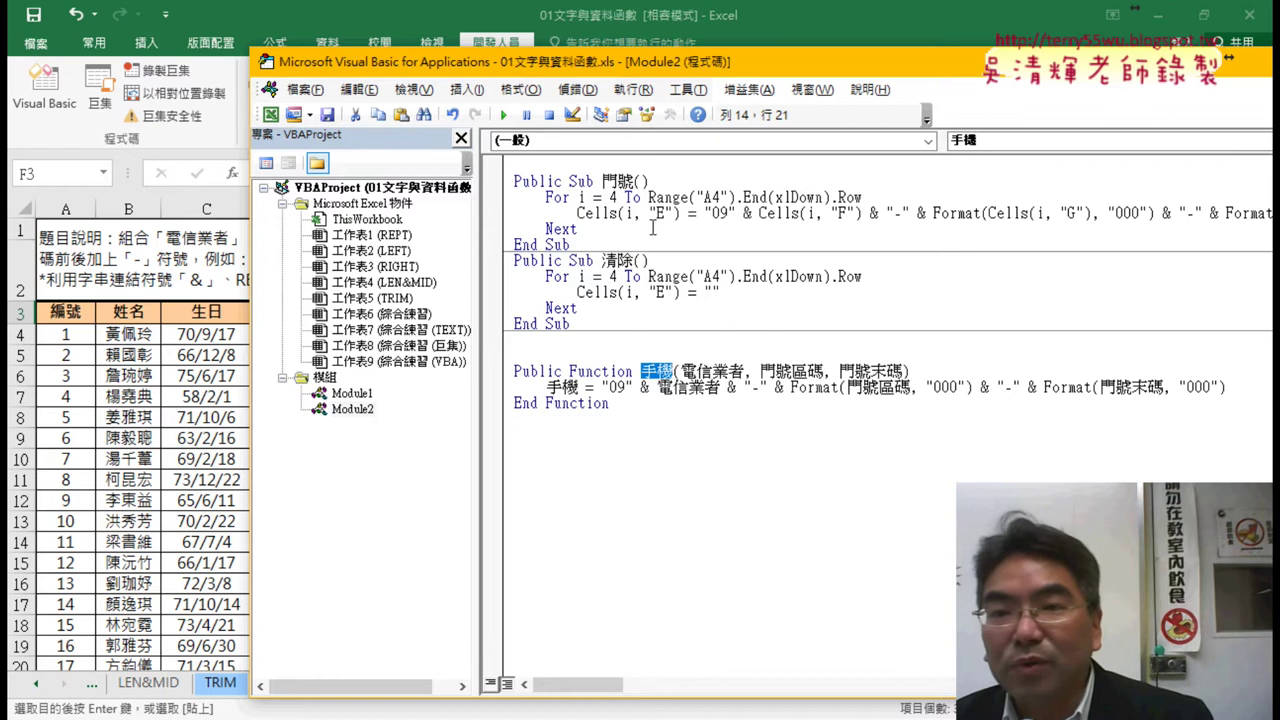
pyautogui.moveTo(666, 66); pyautogui.dragTo(812, 65)
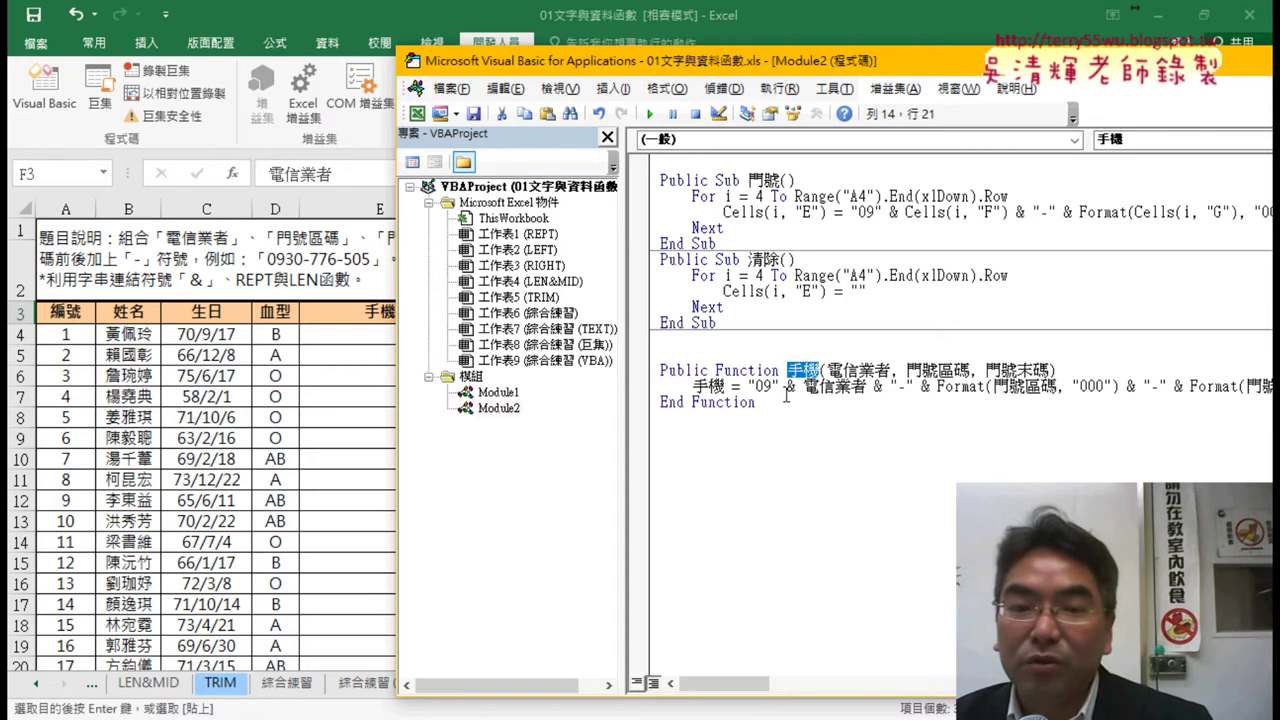
pyautogui.click(372, 340)
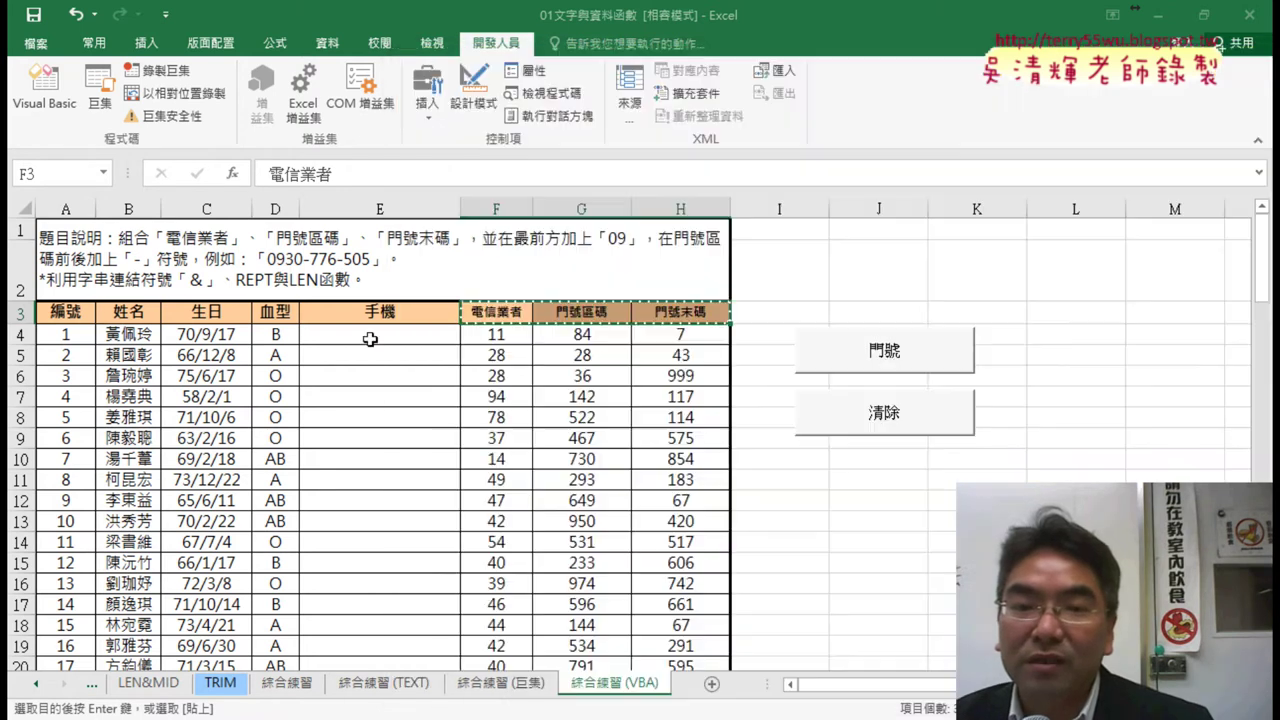
pyautogui.click(232, 174)
pyautogui.click(926, 228)
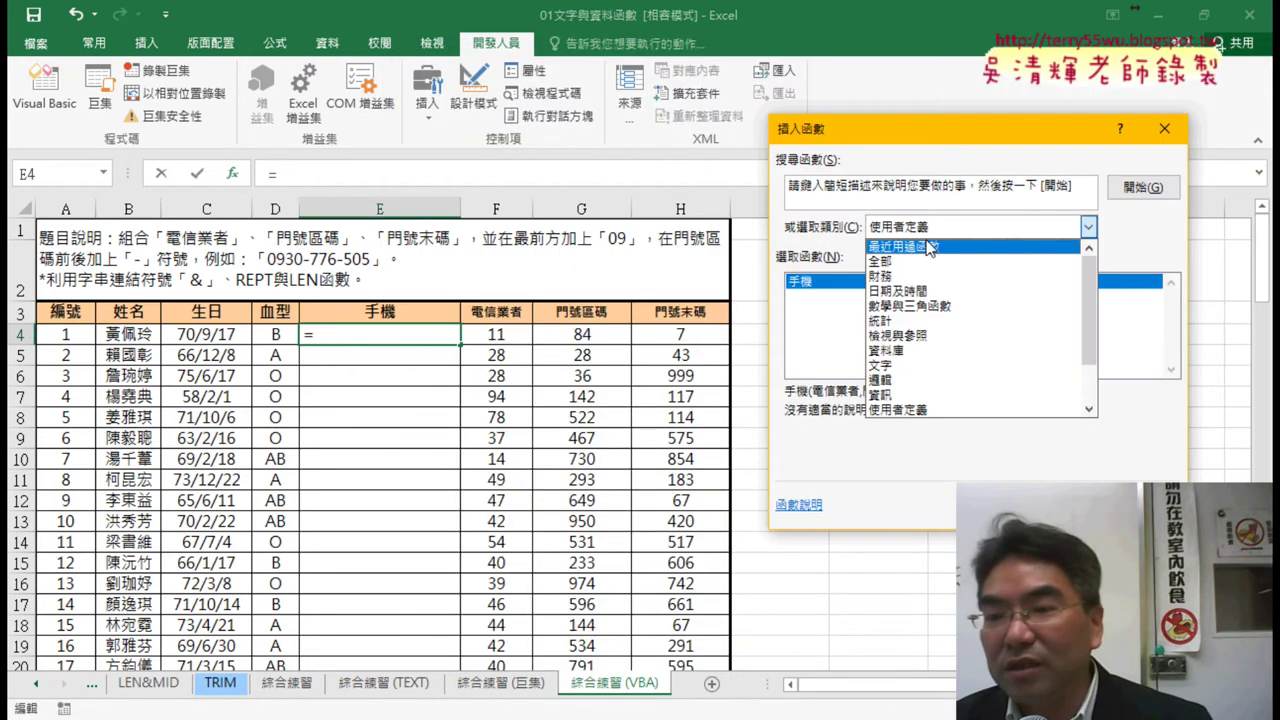
pyautogui.click(940, 412)
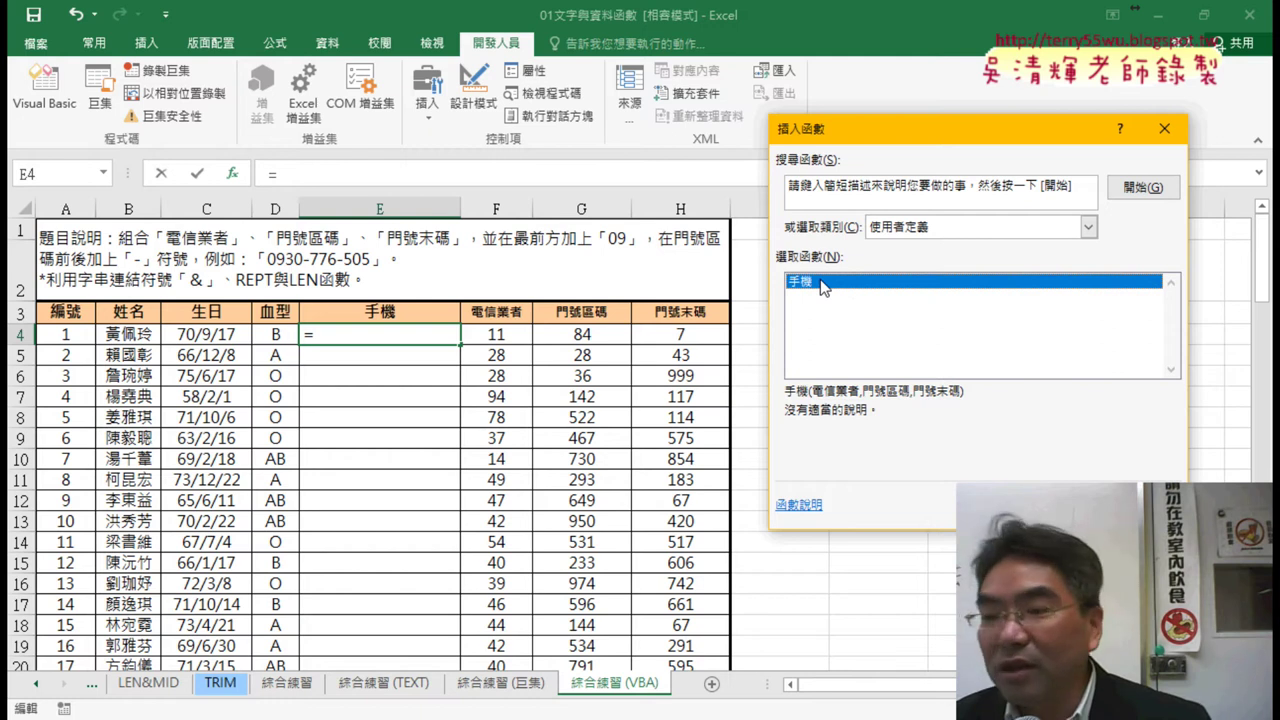
pyautogui.click(1062, 508)
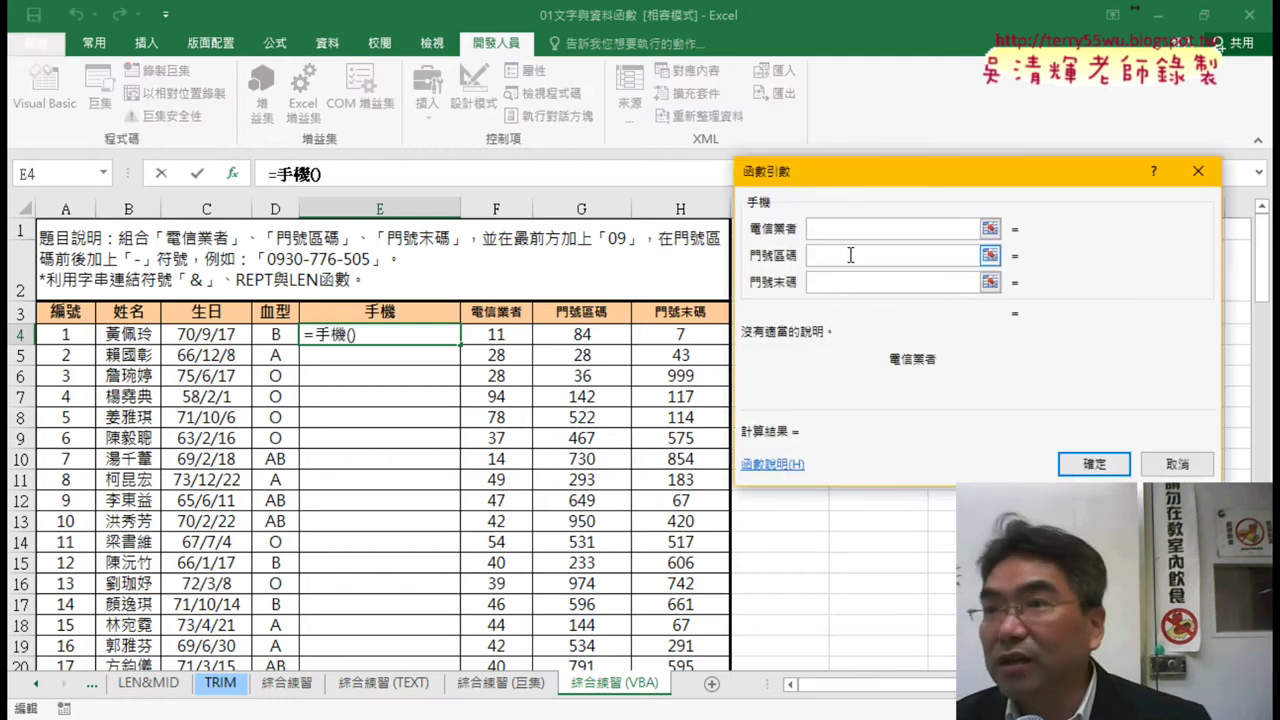
pyautogui.click(505, 334)
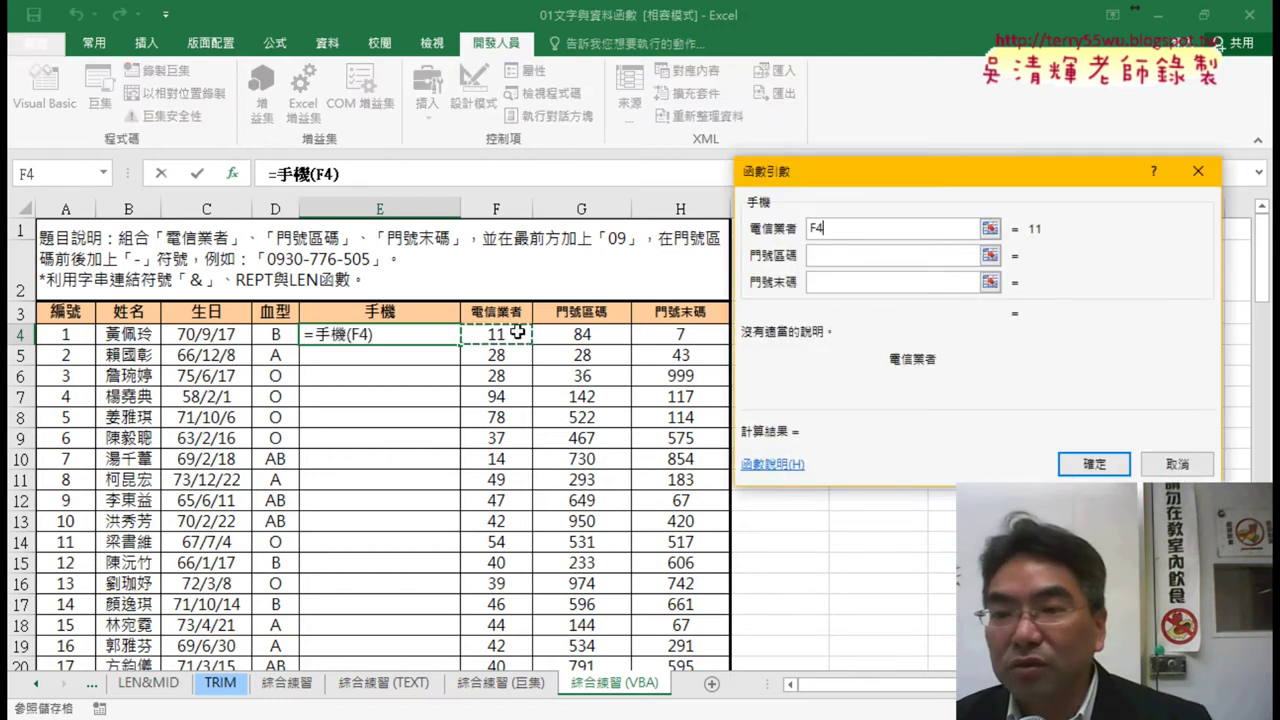
pyautogui.click(840, 256)
pyautogui.write('G4')
pyautogui.click(832, 283)
pyautogui.click(683, 337)
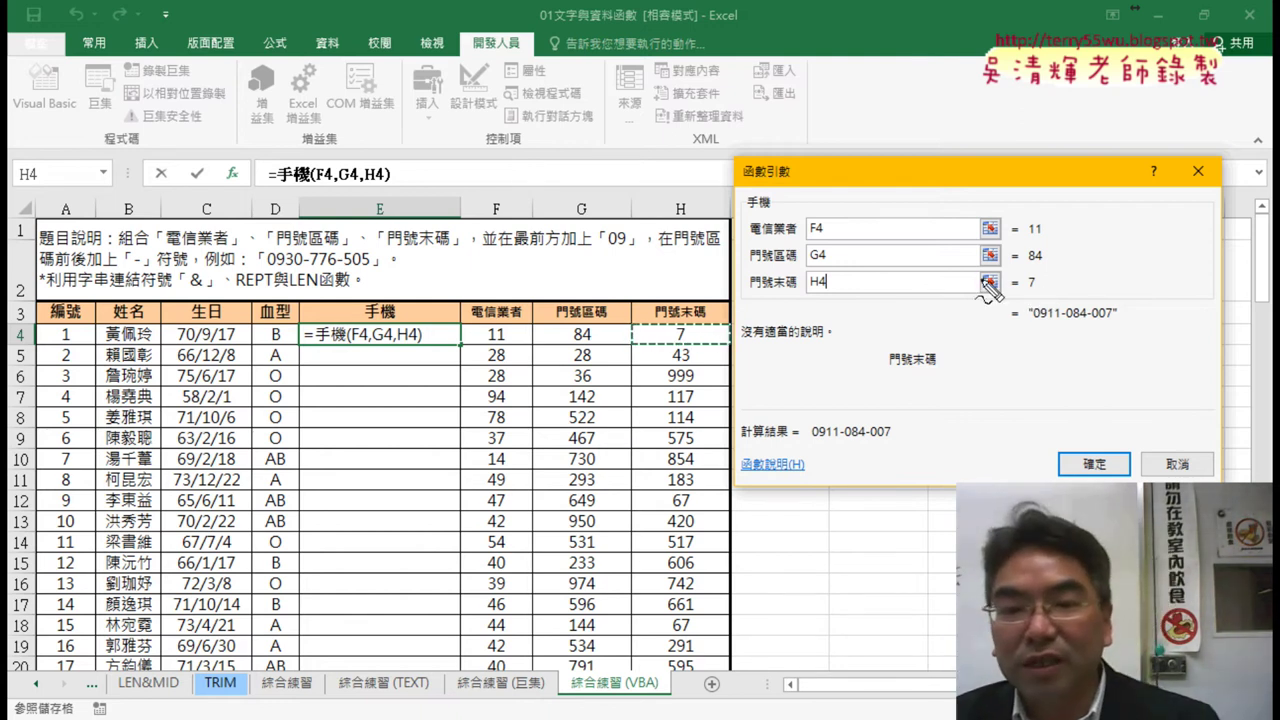
pyautogui.moveTo(442, 350)
pyautogui.mouseDown()
pyautogui.moveTo(292, 323)
pyautogui.moveTo(442, 352)
pyautogui.mouseUp()
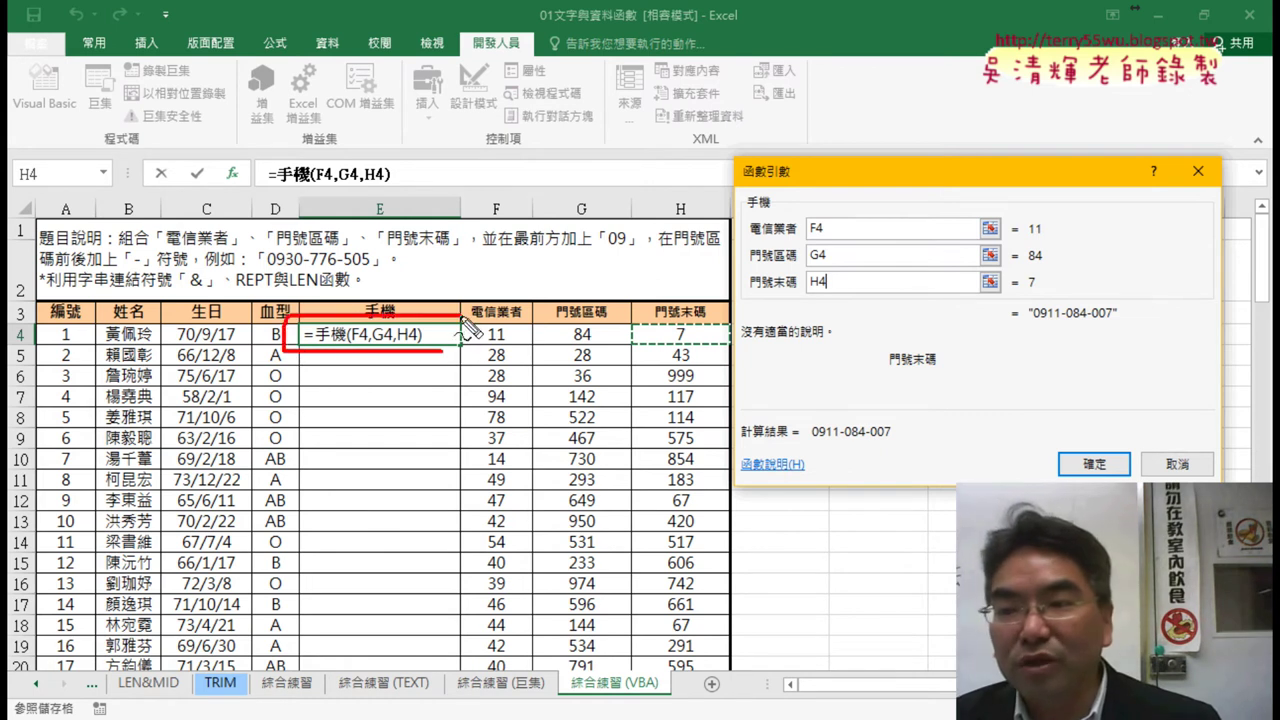
pyautogui.moveTo(1030, 320)
pyautogui.mouseDown()
pyautogui.moveTo(1106, 321)
pyautogui.moveTo(460, 296)
pyautogui.moveTo(482, 318)
pyautogui.mouseUp()
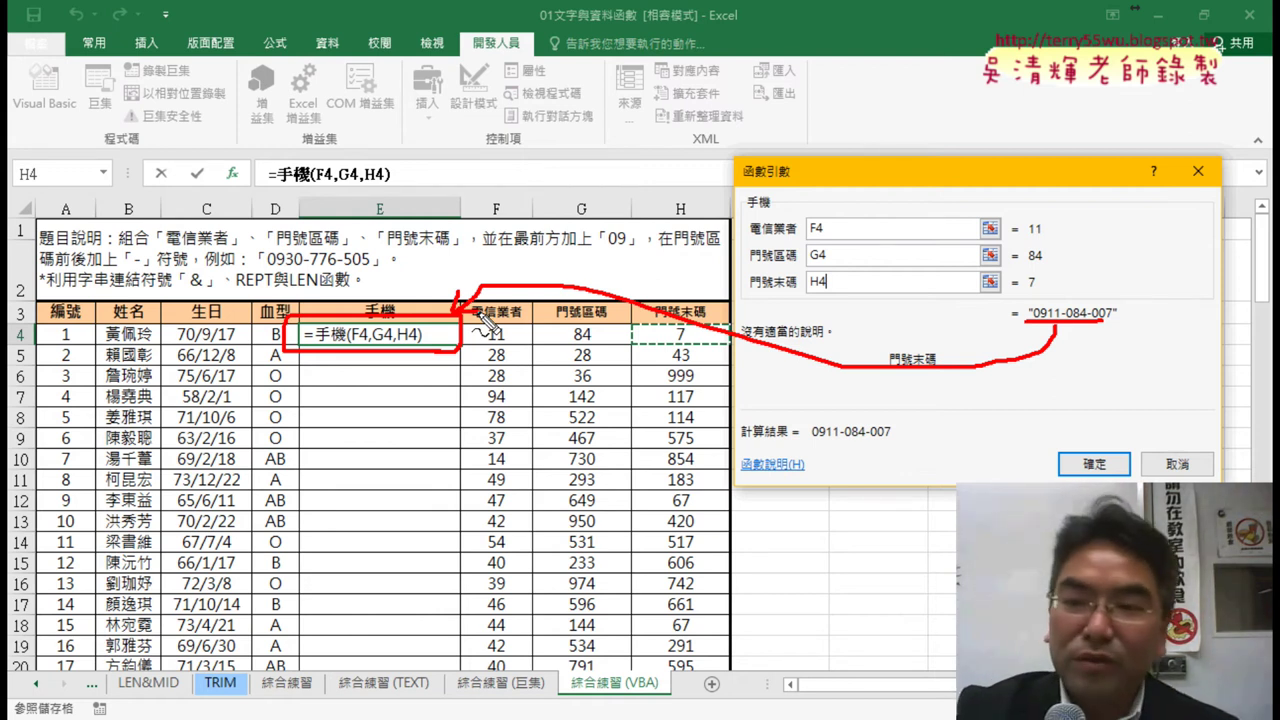
pyautogui.press('Escape')
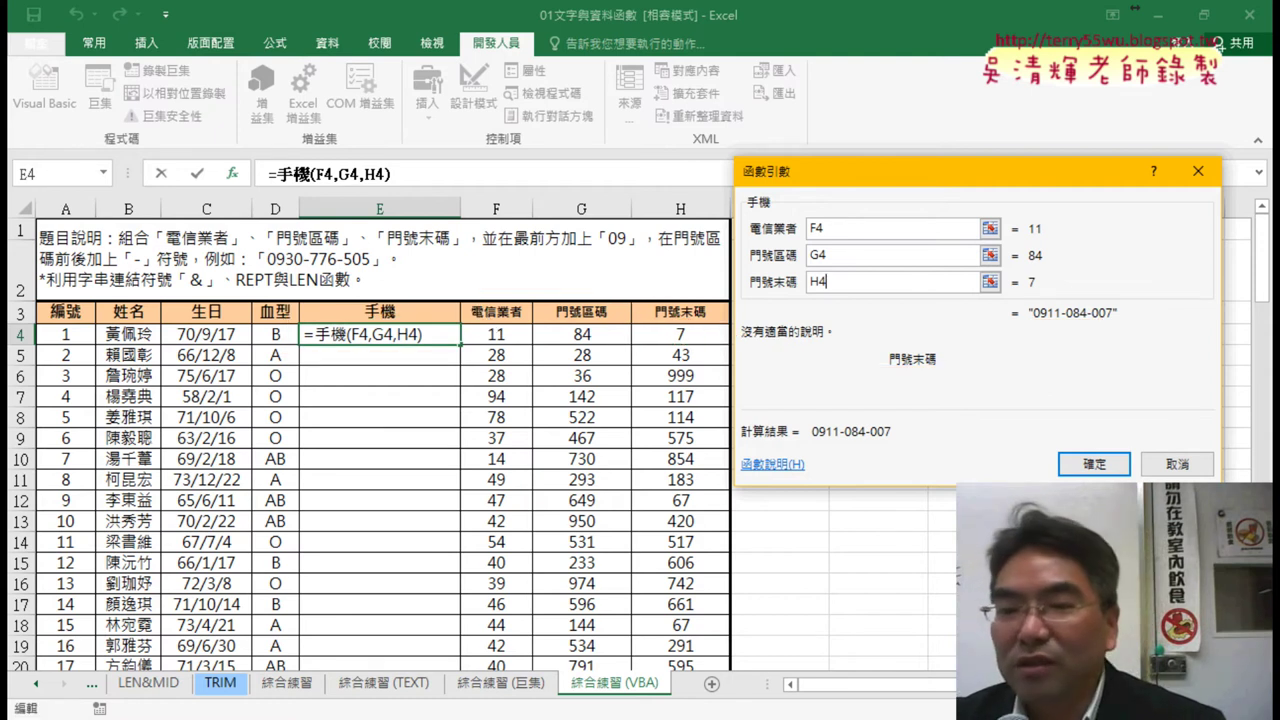
pyautogui.click(1094, 464)
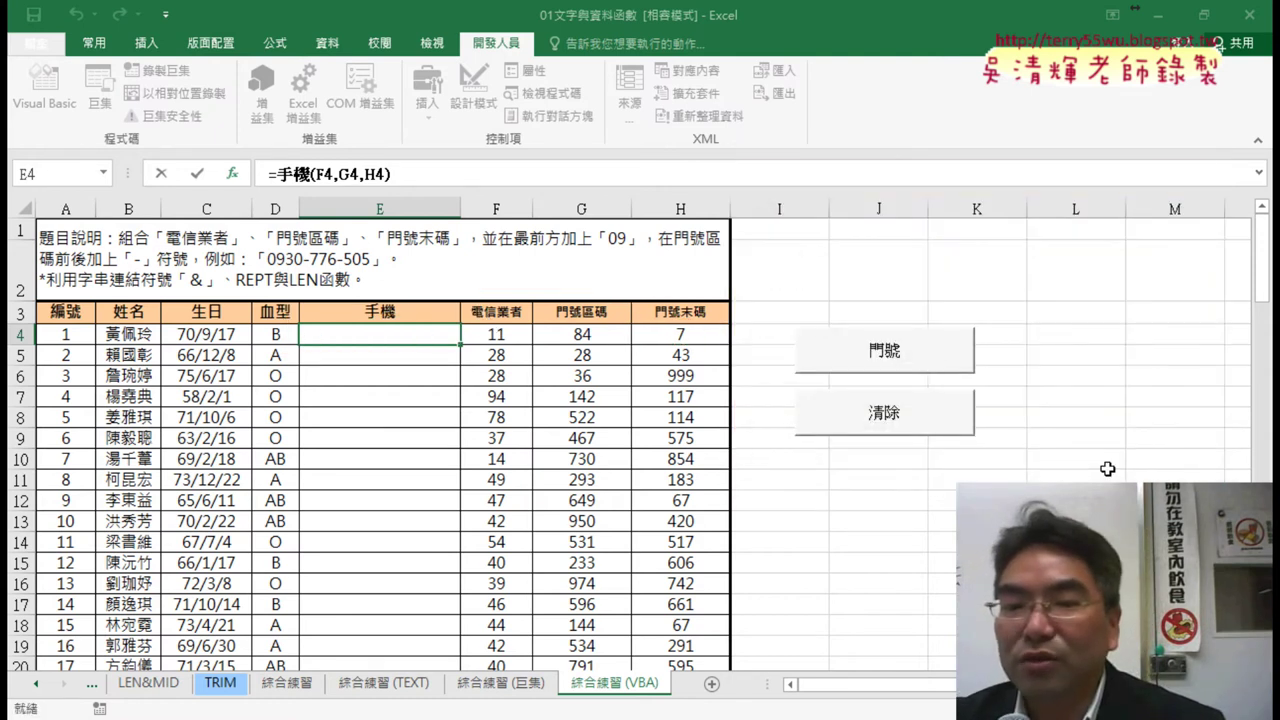
# - Fill the 手機 formula down column E and check the formulas in E5 through E9
pyautogui.doubleClick(461, 343)
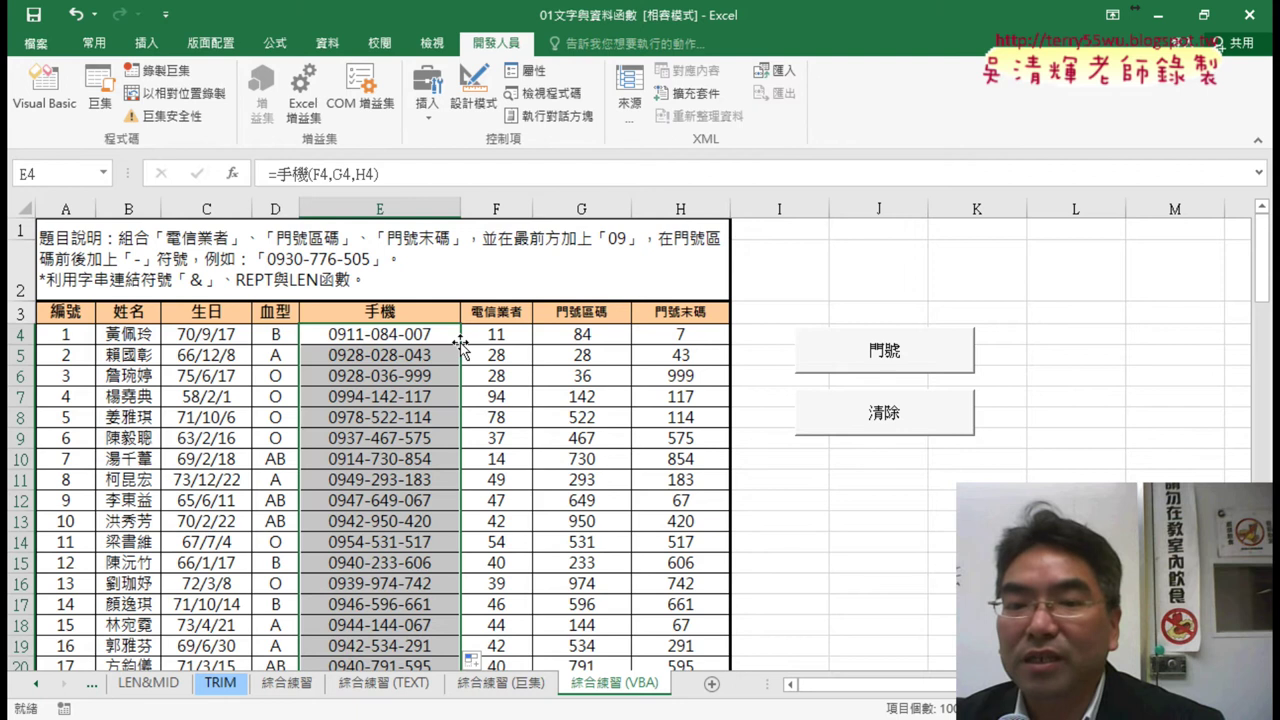
pyautogui.click(419, 336)
pyautogui.click(416, 356)
pyautogui.click(416, 378)
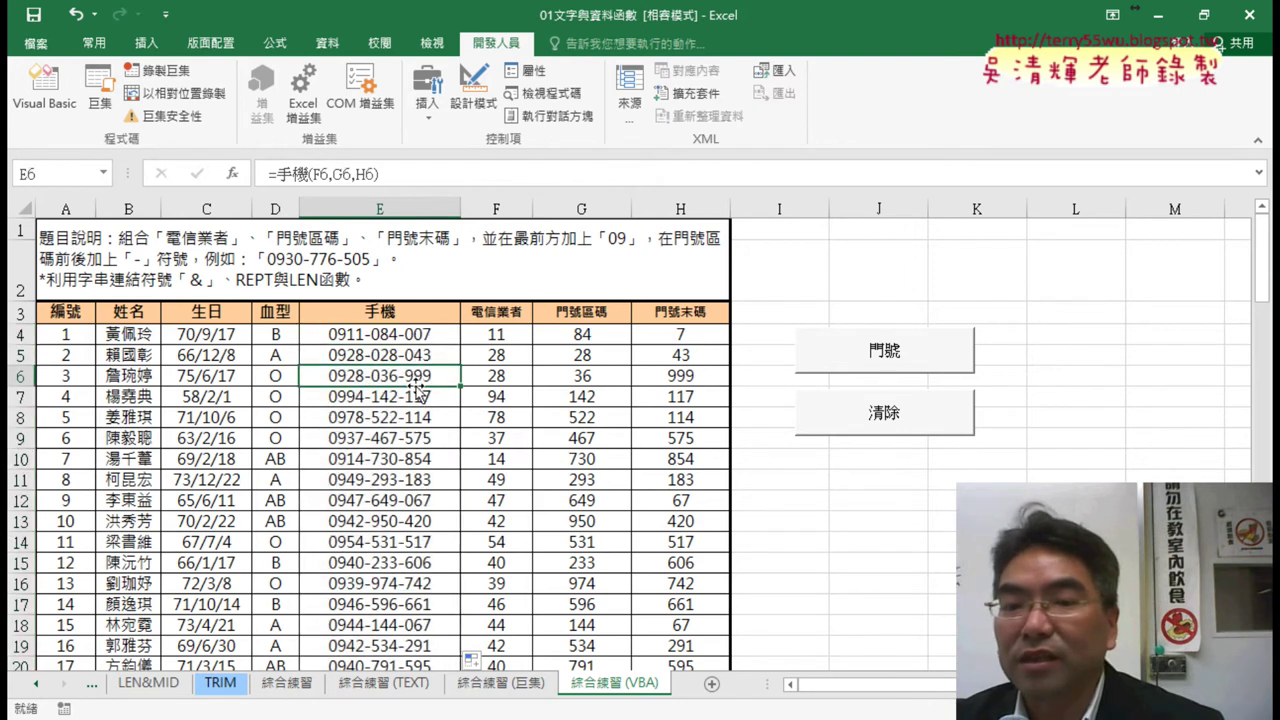
pyautogui.click(419, 396)
pyautogui.click(418, 417)
pyautogui.click(418, 438)
pyautogui.click(427, 334)
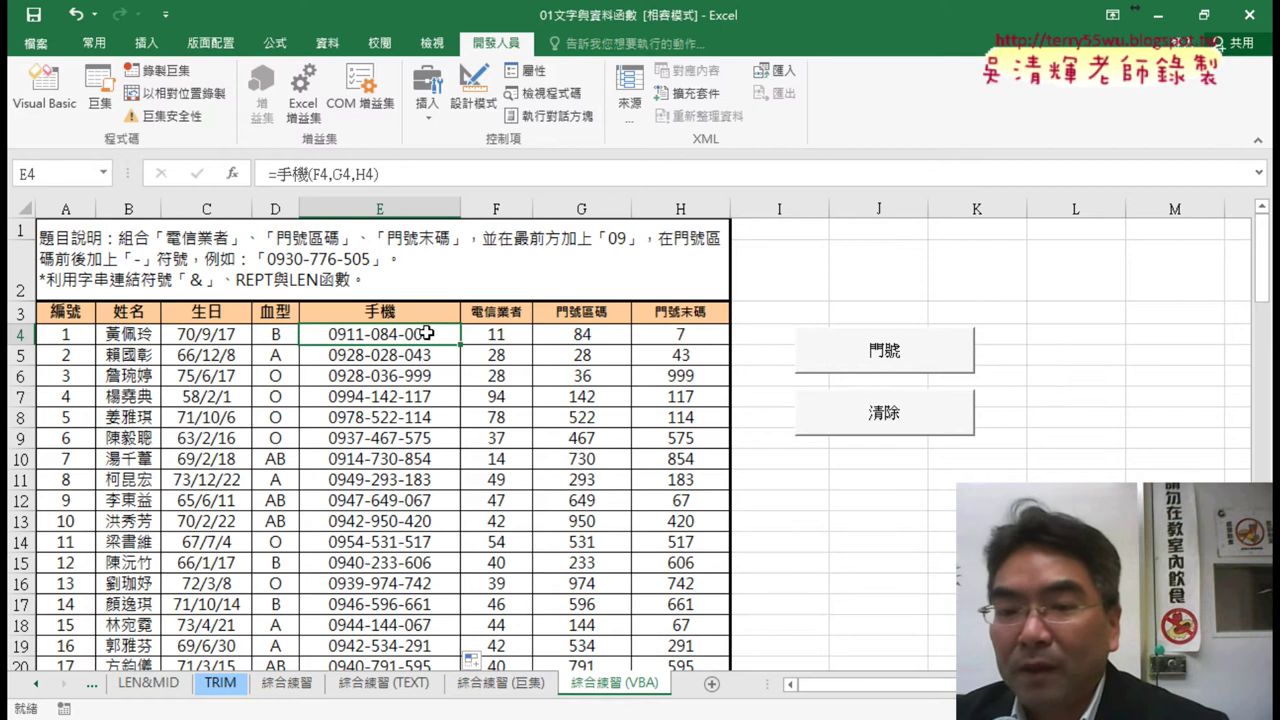
# - Highlight the inputs F4:H4, then open E4's formula =手機(F4,G4,H4) for editing
pyautogui.click(500, 340)
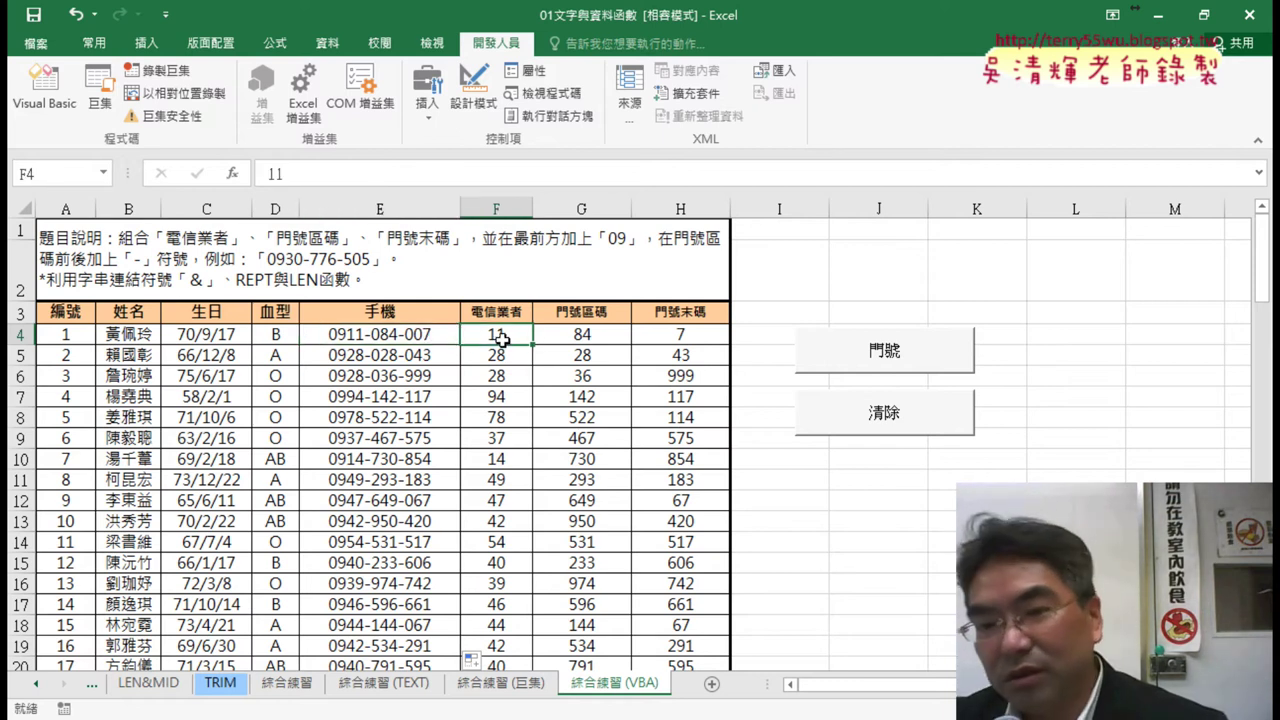
pyautogui.moveTo(539, 340); pyautogui.dragTo(677, 338)
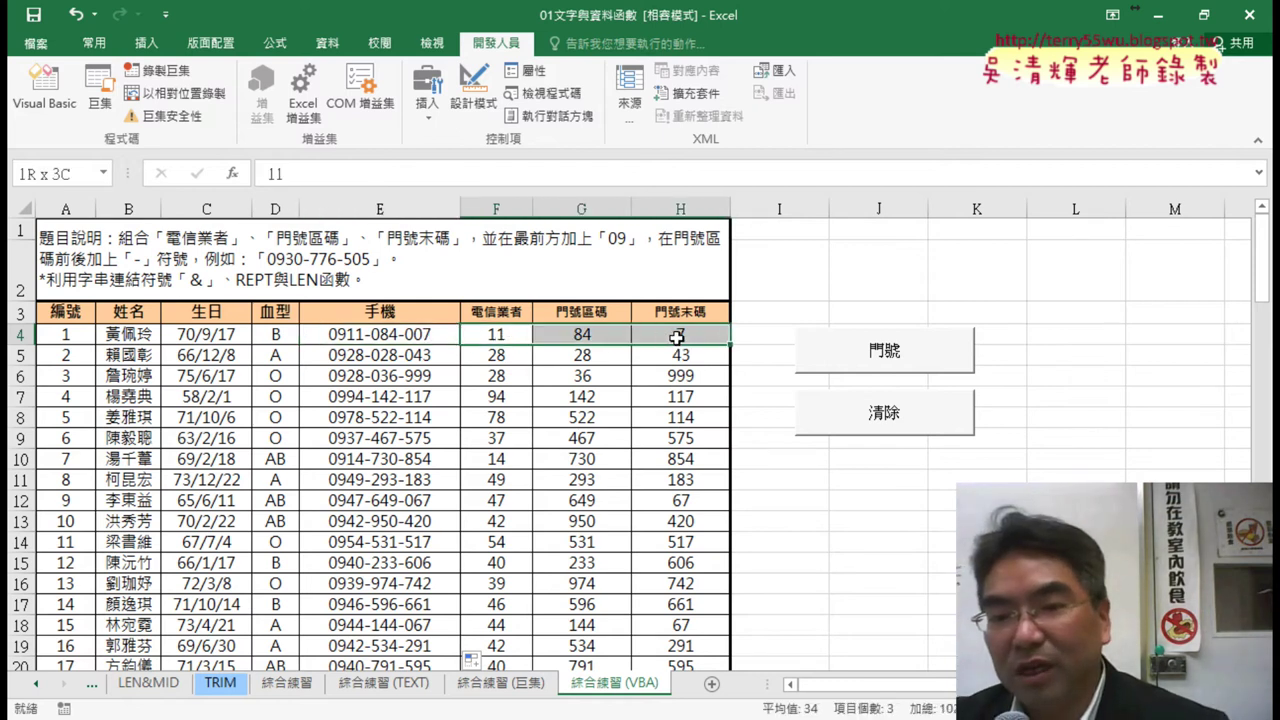
pyautogui.click(394, 338)
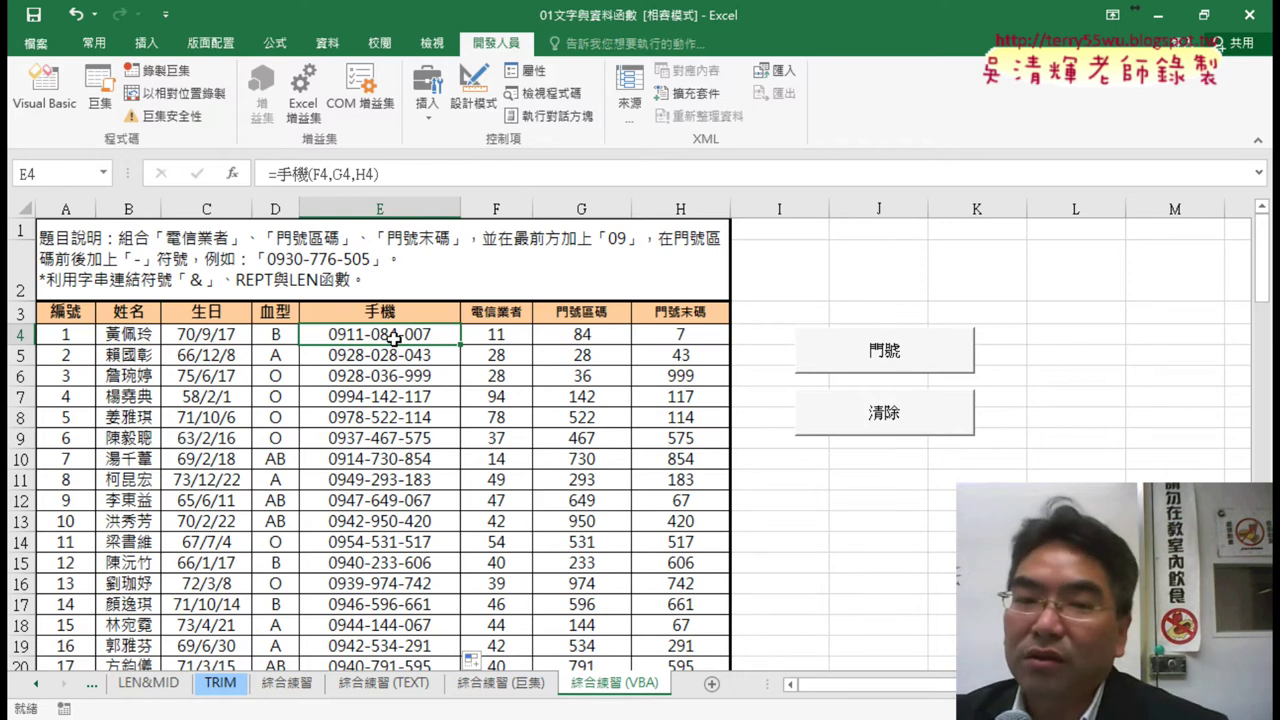
pyautogui.doubleClick(394, 338)
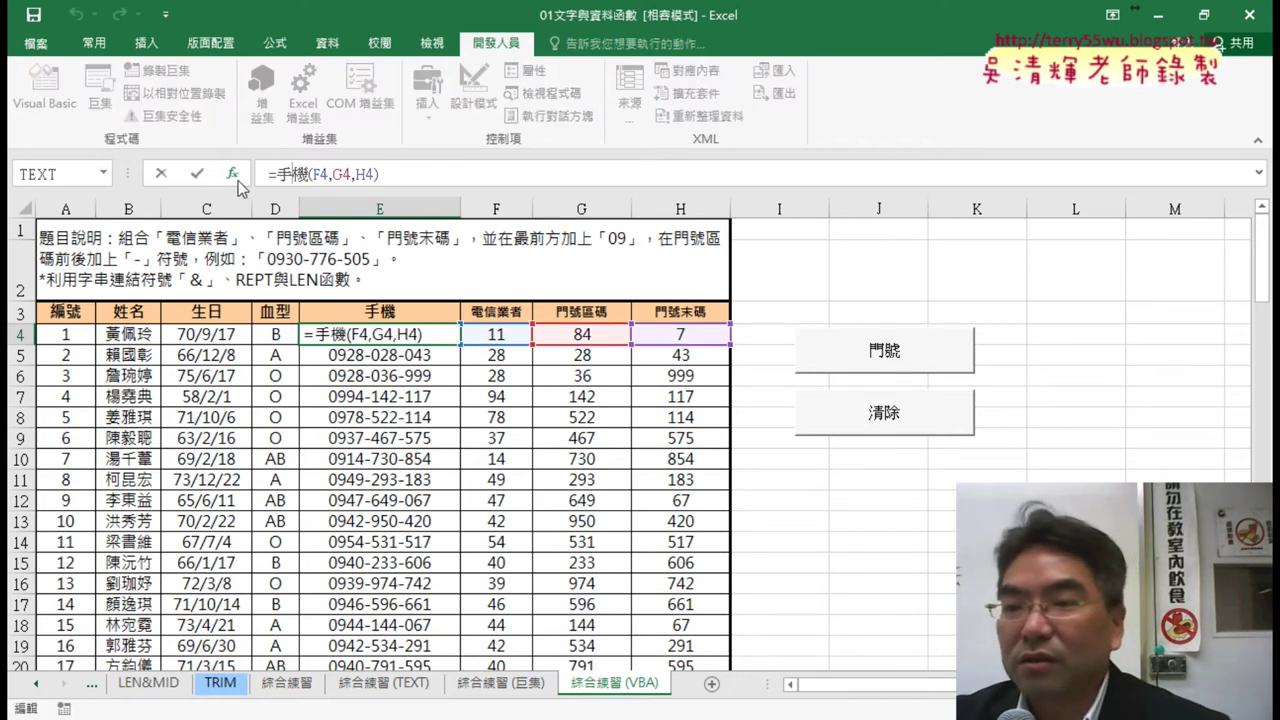
# - Review the 手機 arguments for E4, close the dialog, and return to the Module2 code
pyautogui.click(232, 173)
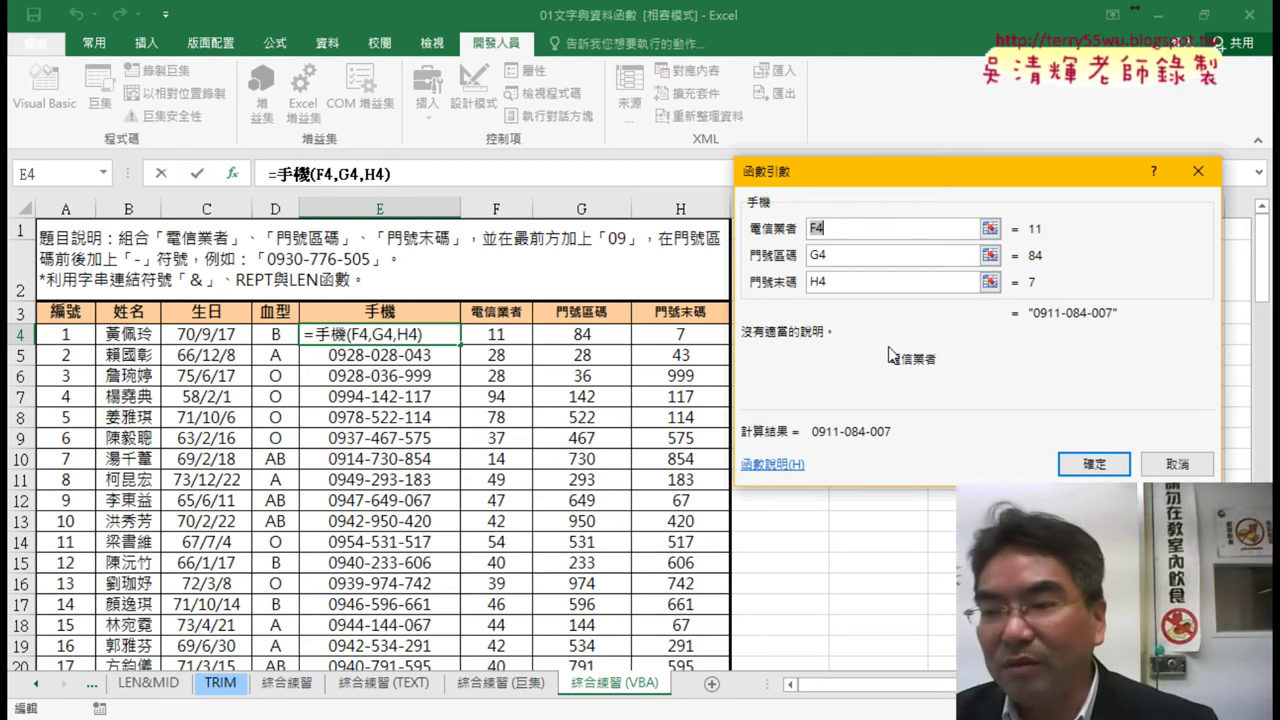
pyautogui.click(1094, 464)
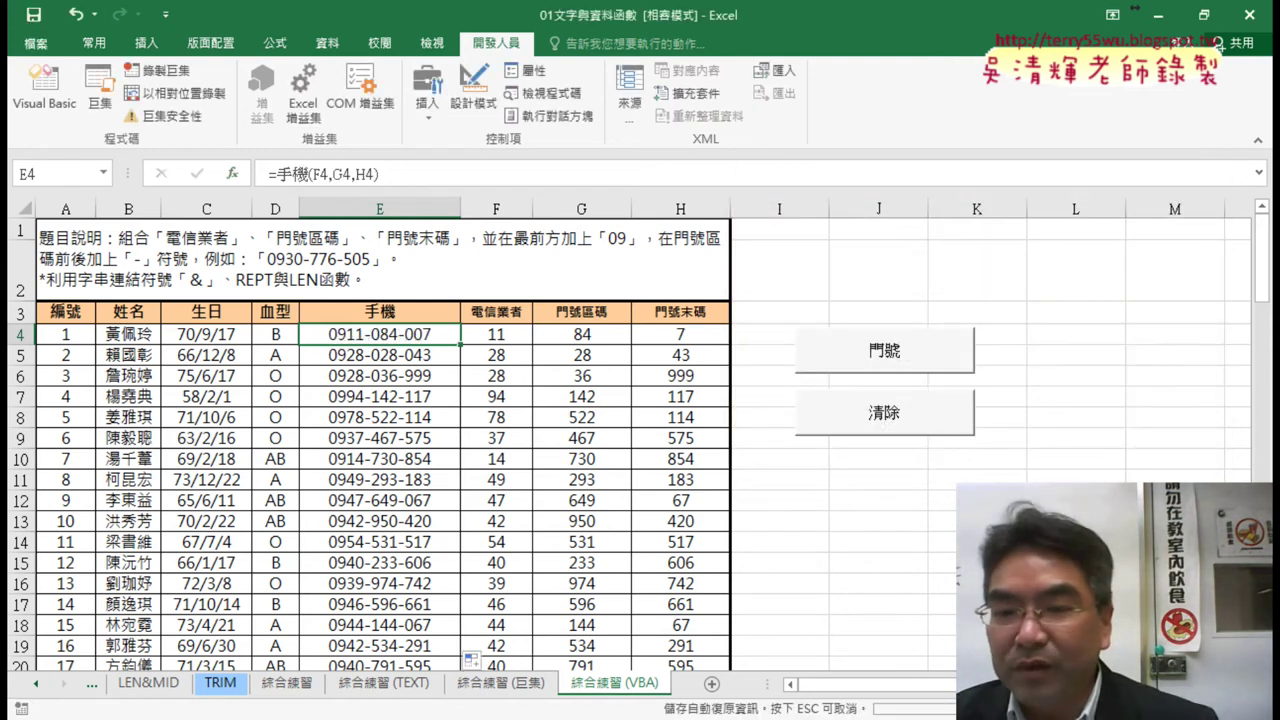
pyautogui.click(526, 640)
pyautogui.click(614, 89)
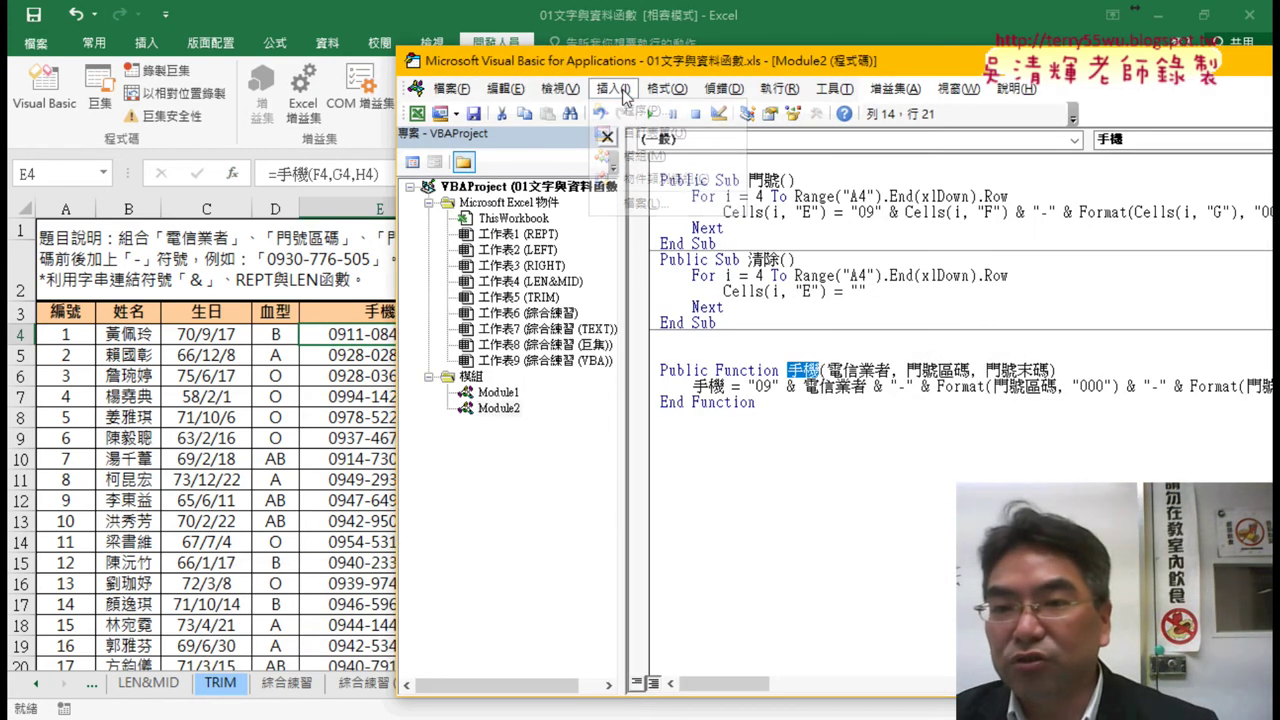
pyautogui.click(632, 133)
pyautogui.click(557, 262)
pyautogui.click(584, 200)
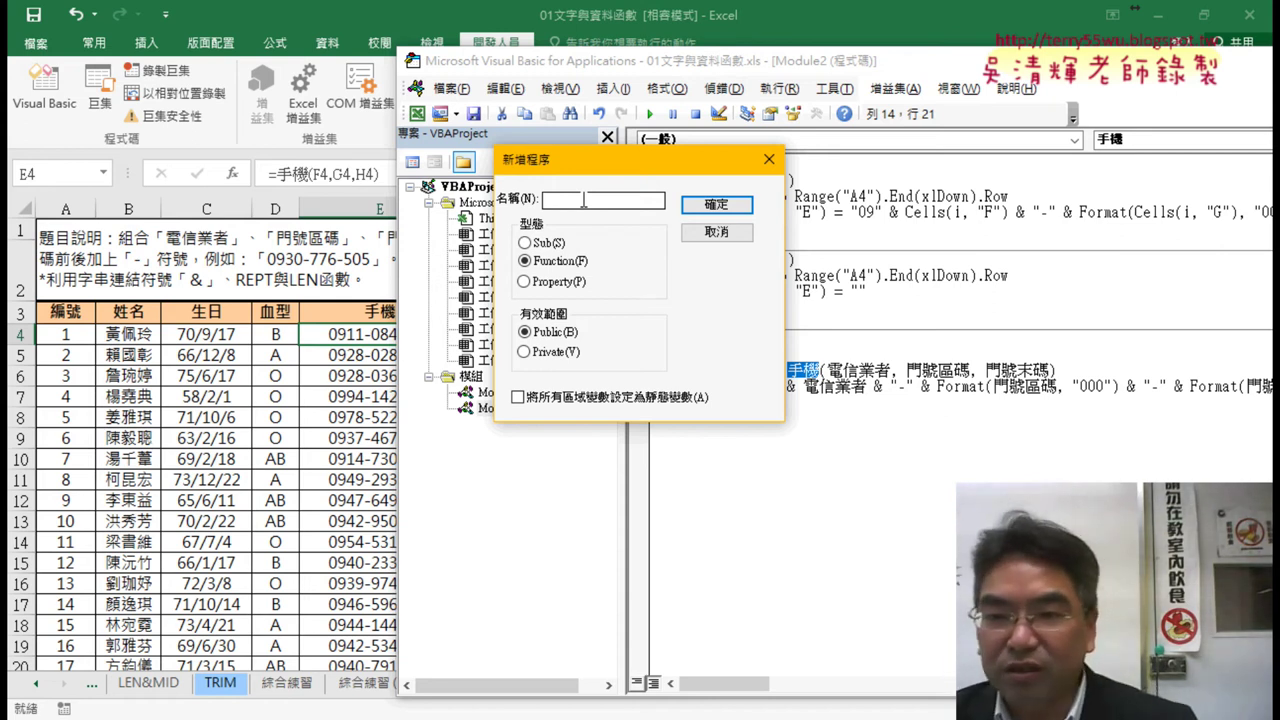
pyautogui.click(716, 232)
pyautogui.doubleClick(805, 60)
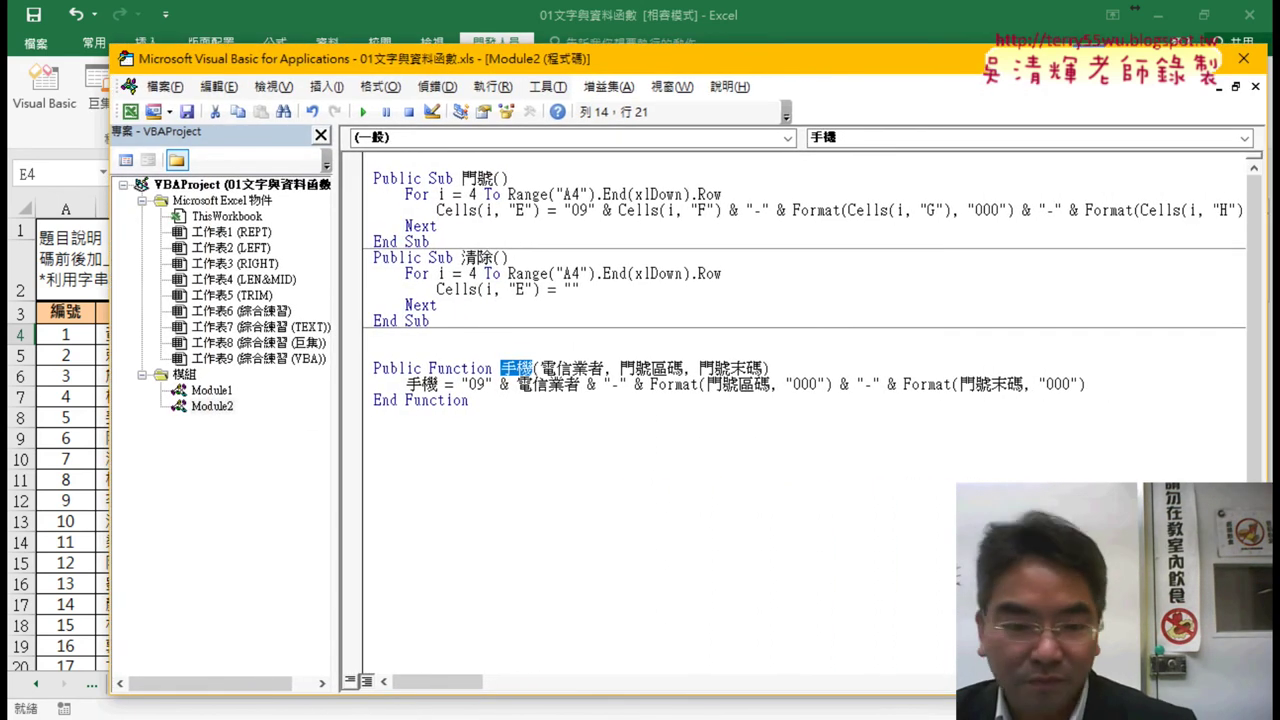
pyautogui.click(1190, 60)
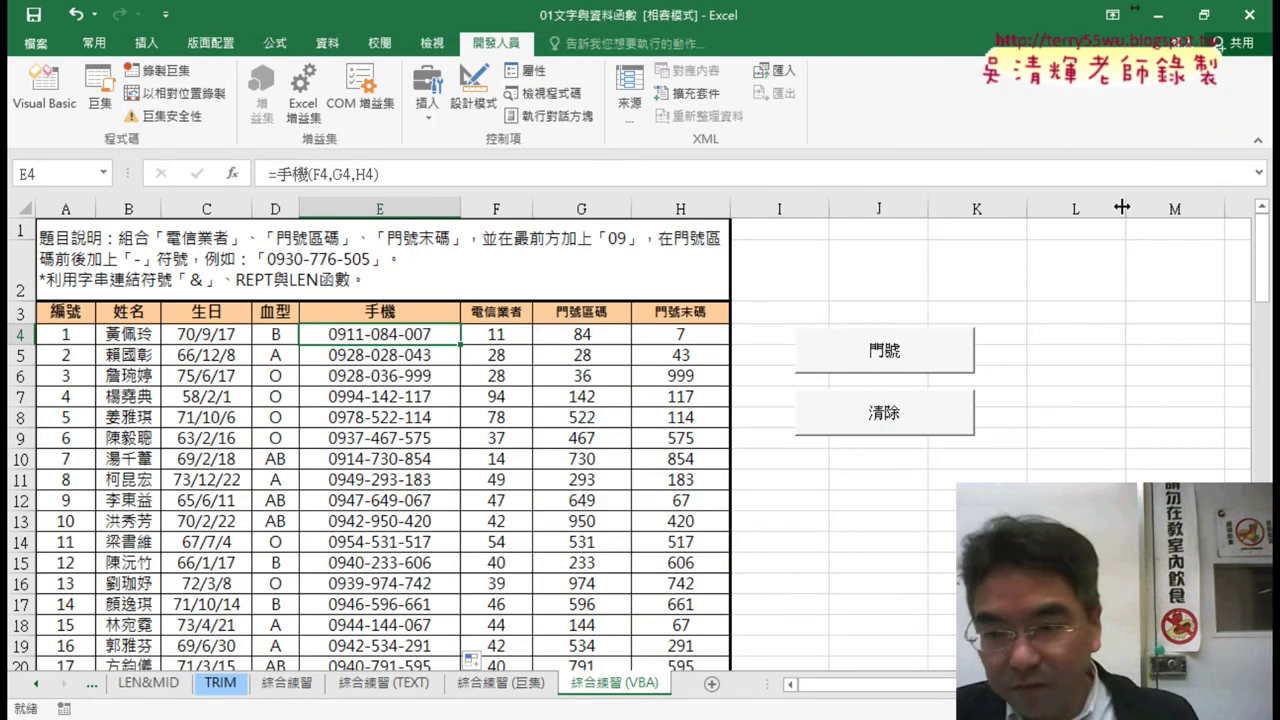
# - Back in the VBA editor, duplicate the 手機 function block below the original
pyautogui.hotkey('alt', 'F11')
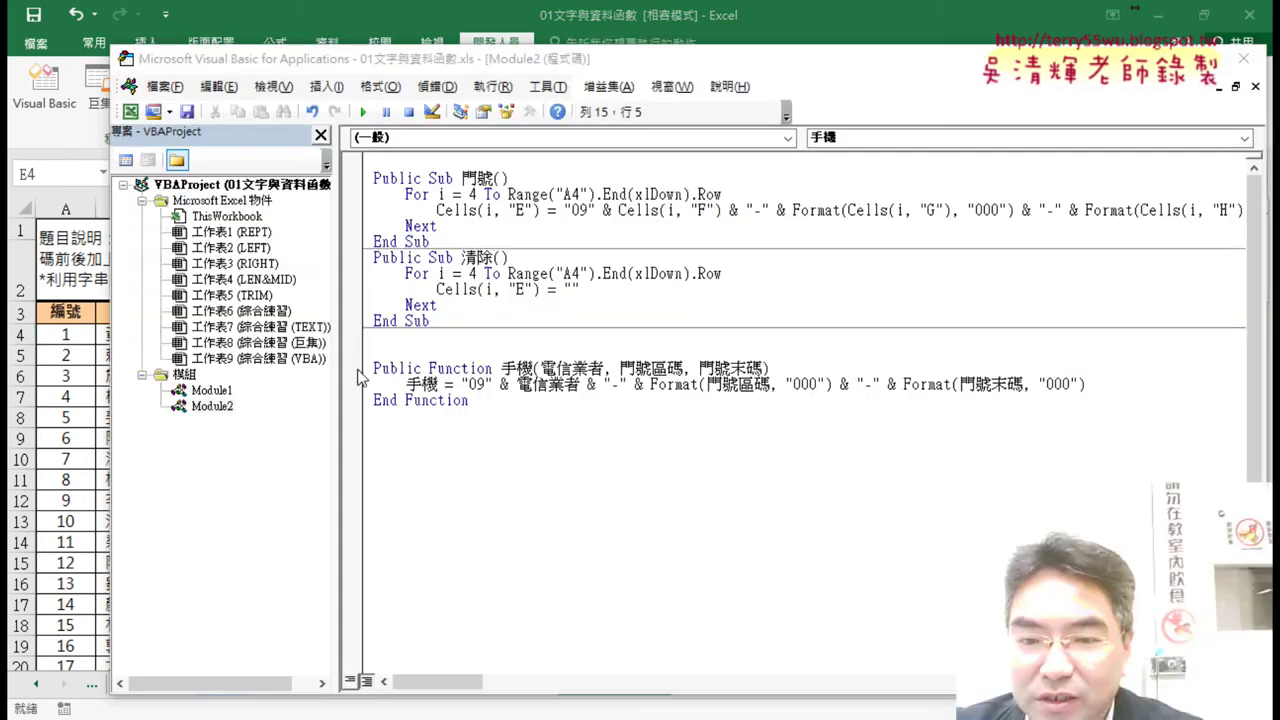
pyautogui.click(499, 413)
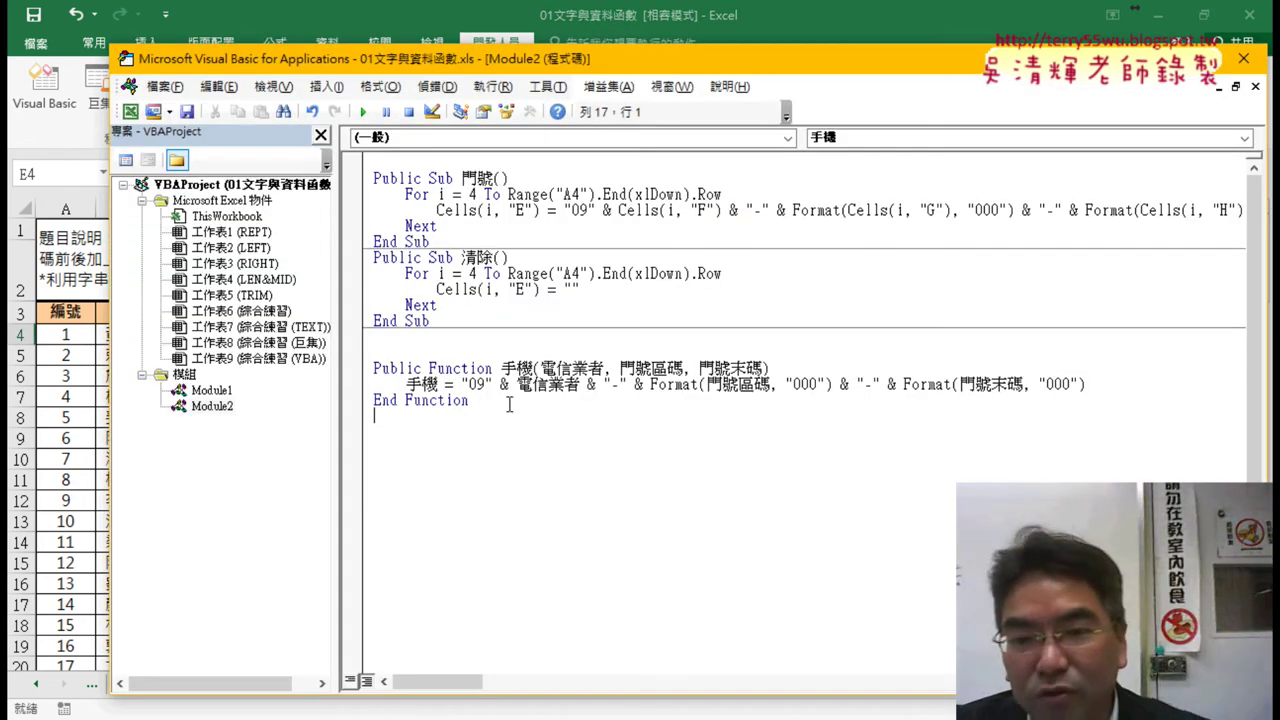
pyautogui.moveTo(506, 412); pyautogui.dragTo(372, 369)
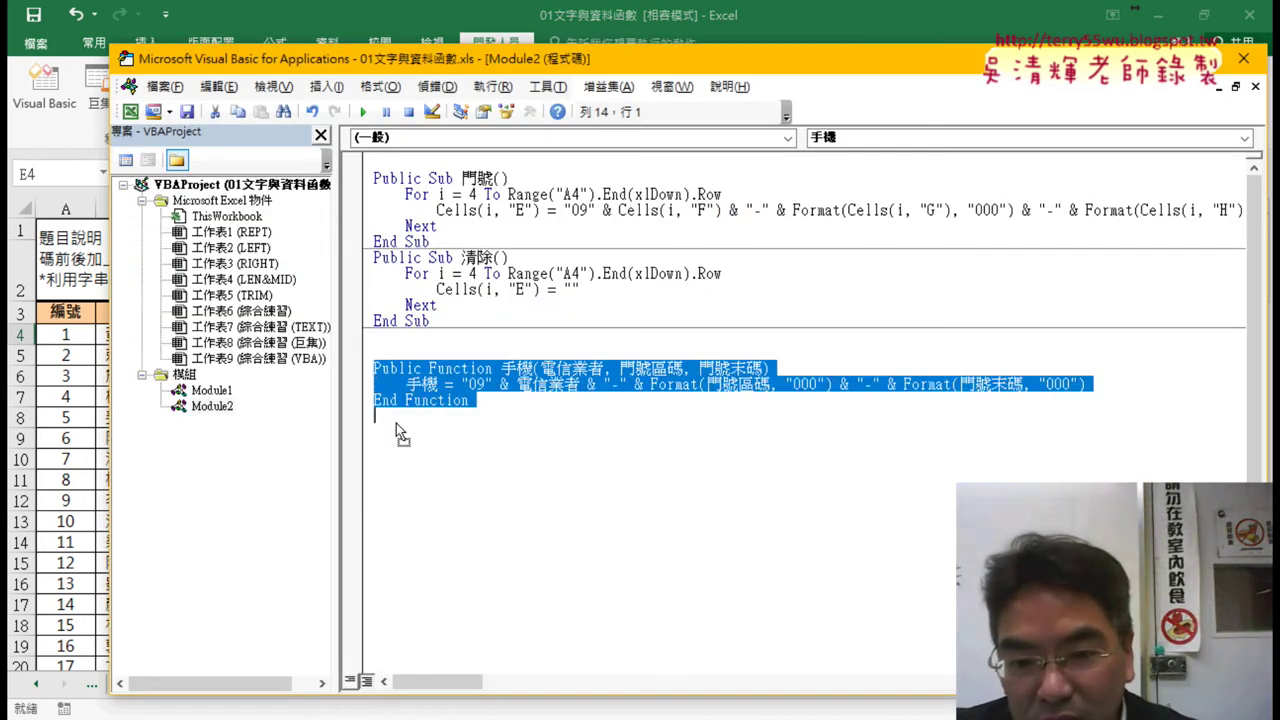
pyautogui.moveTo(396, 441); pyautogui.dragTo(396, 441)
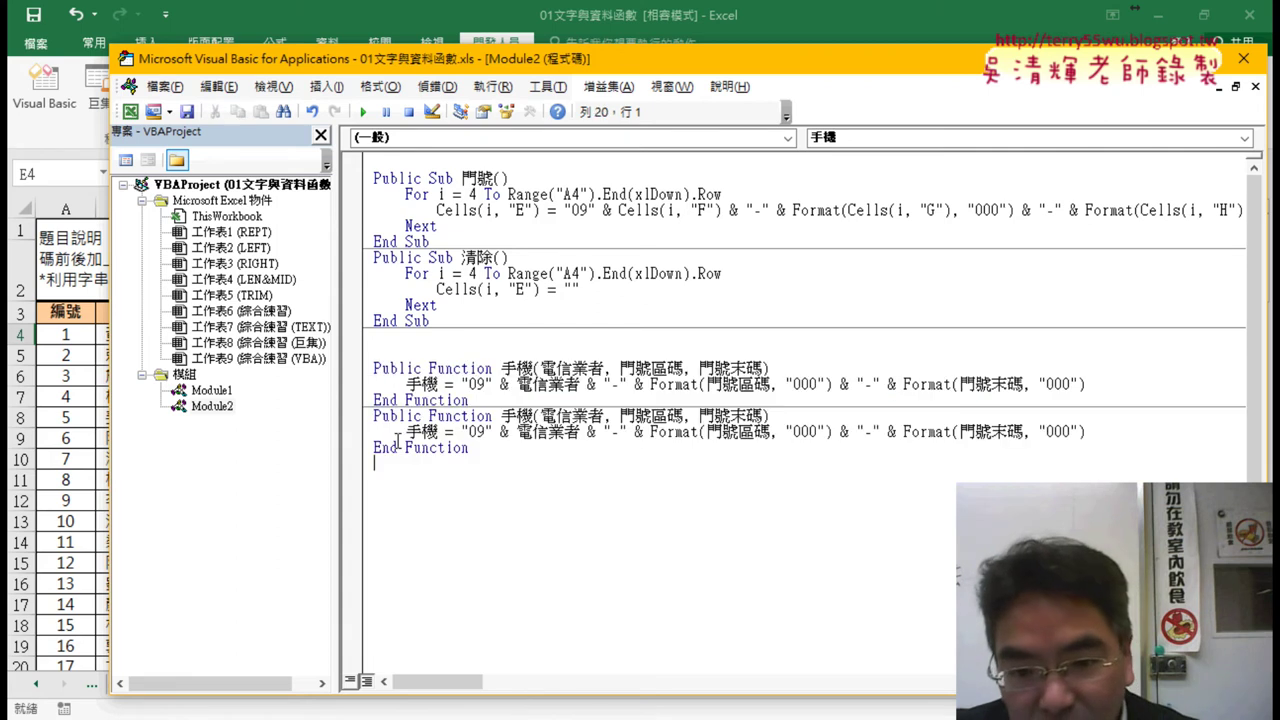
# - Rename the copy to 手機範圍 and make 手機範圍 its return variable
pyautogui.click(532, 415)
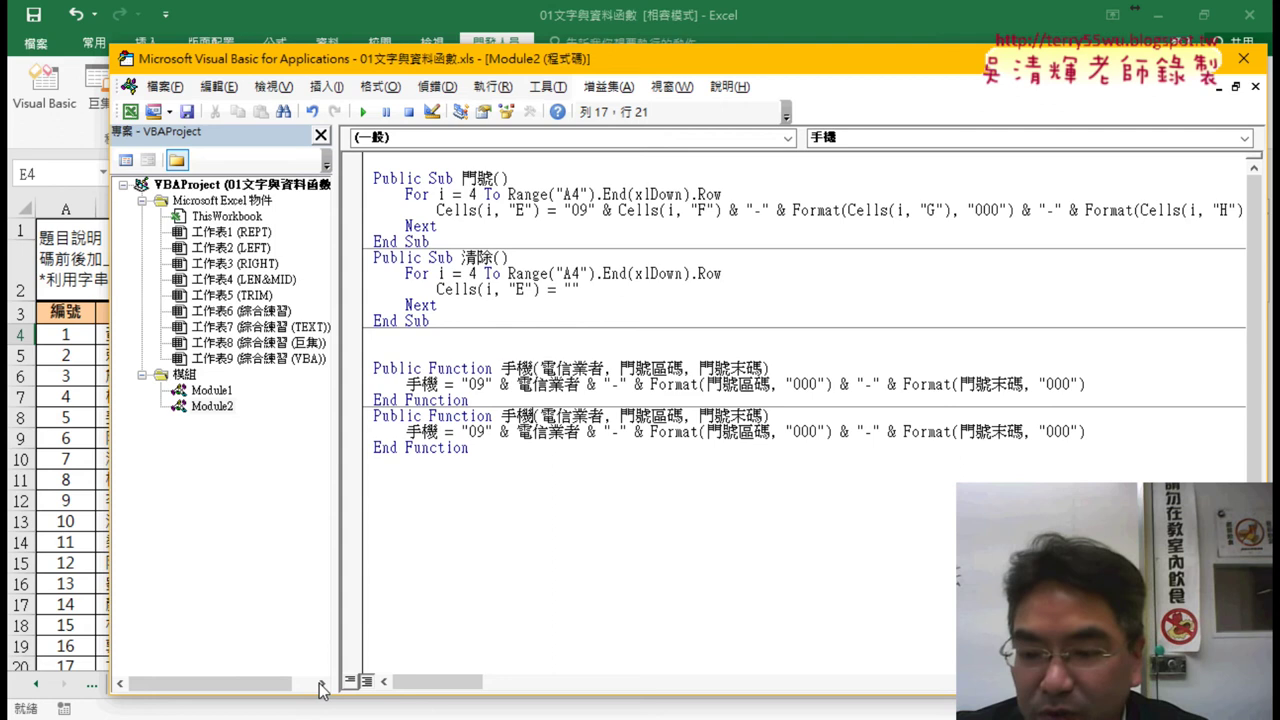
pyautogui.write('ㄈㄢ4ㄨㄟ6')
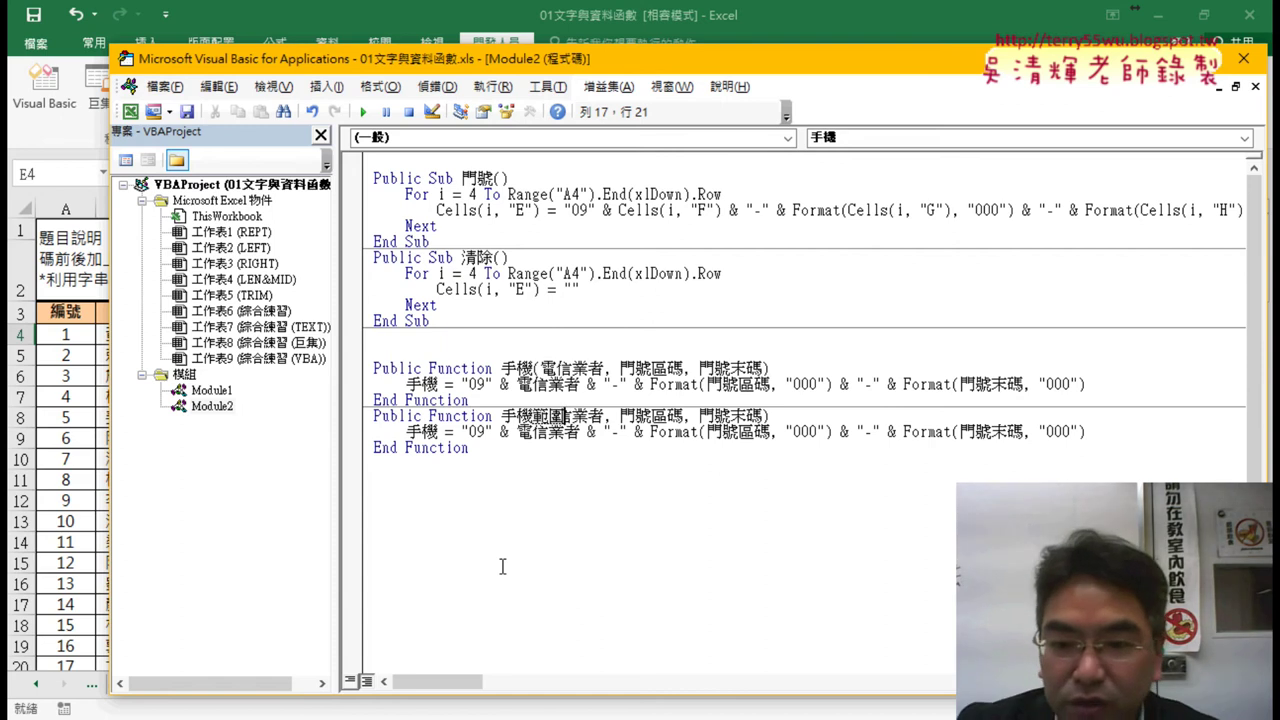
pyautogui.press('Return')
pyautogui.hotkey('shift', 'Left')
pyautogui.hotkey('shift', 'Left')
pyautogui.hotkey('ctrl', 'c')
pyautogui.click(439, 431)
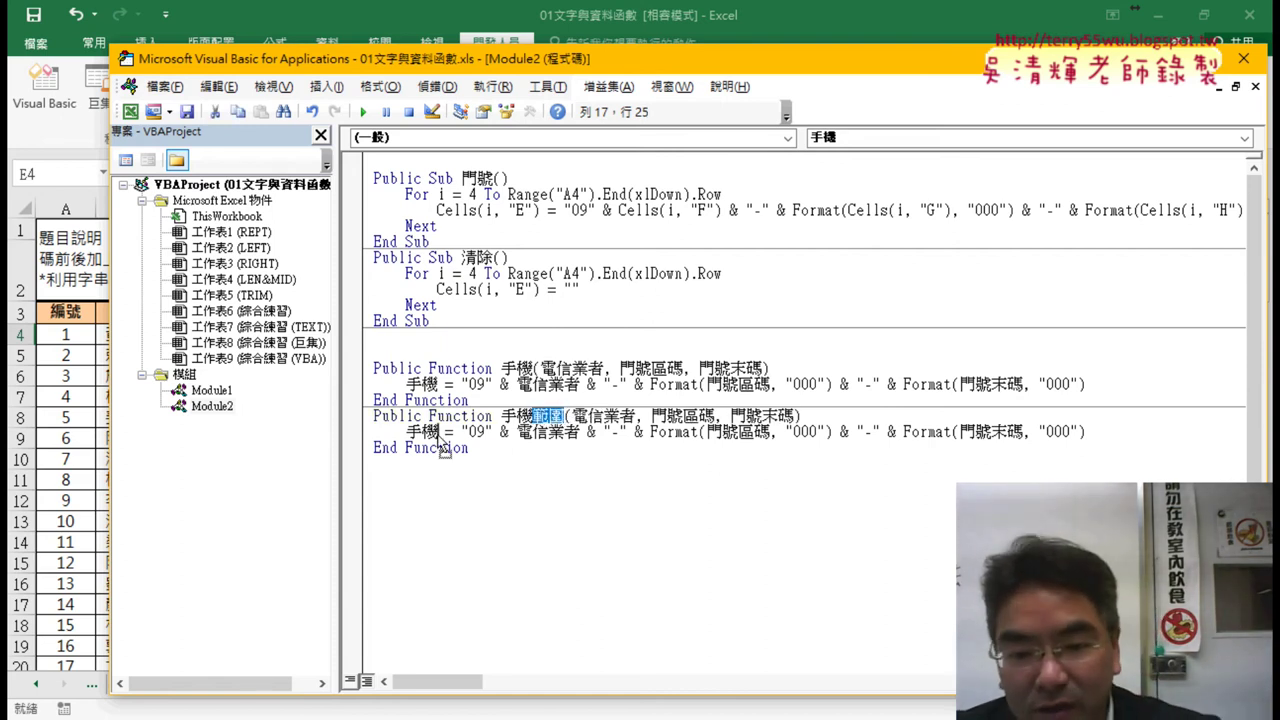
pyautogui.hotkey('ctrl', 'v')
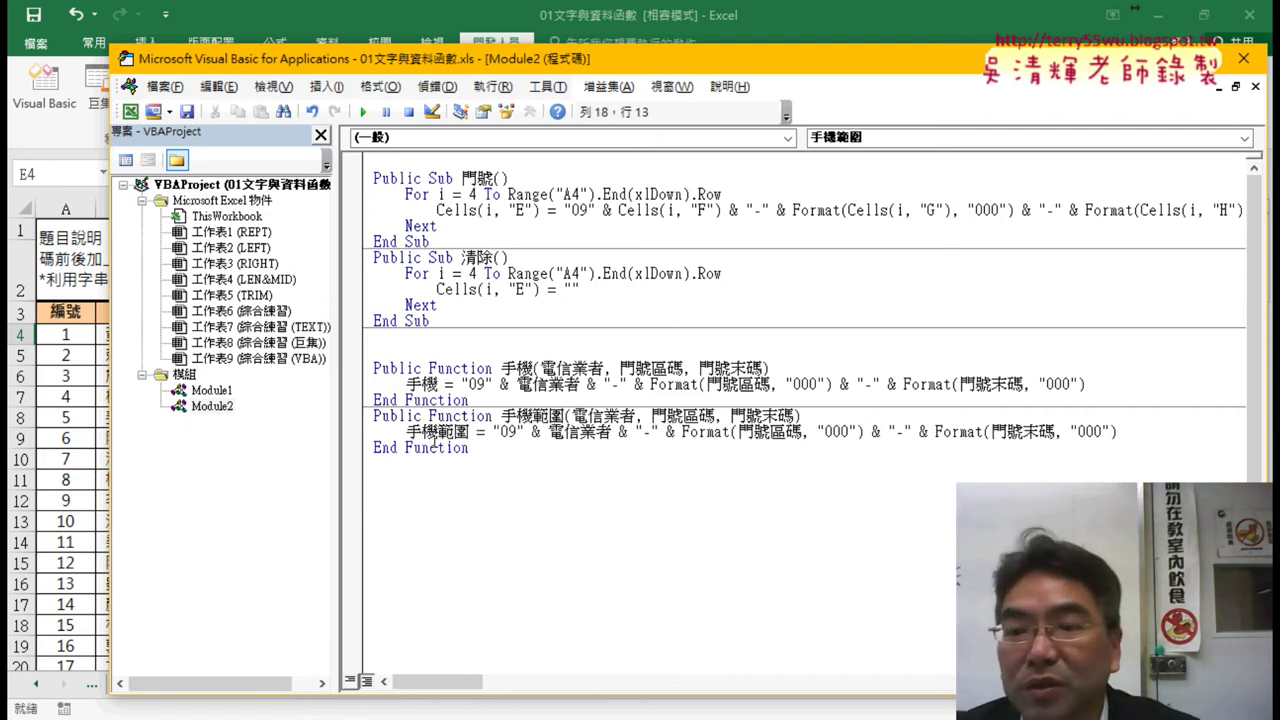
# - Replace the three parameters with the single parameter 電信業者範圍, then mark F4:H4 on the worksheet
pyautogui.moveTo(636, 420)
pyautogui.mouseDown()
pyautogui.moveTo(746, 418)
pyautogui.moveTo(636, 420)
pyautogui.mouseUp()
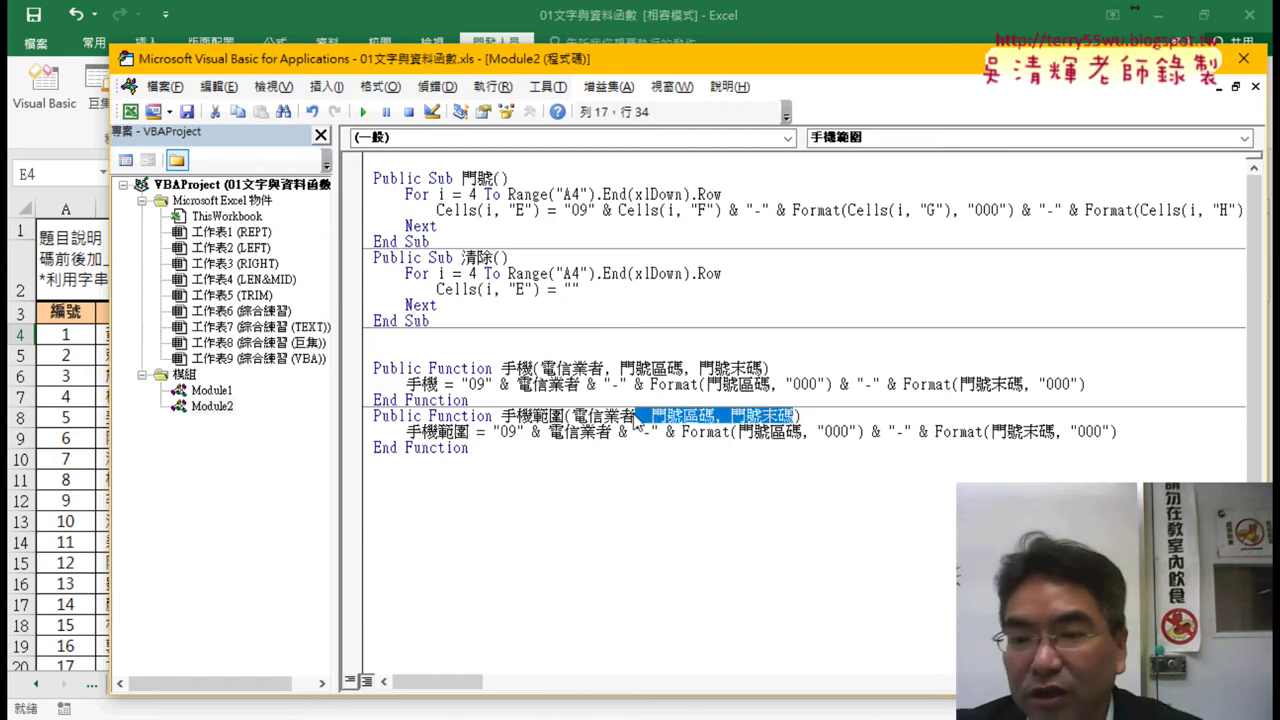
pyautogui.press('Delete')
pyautogui.moveTo(566, 416); pyautogui.dragTo(549, 416)
pyautogui.hotkey('ctrl', 'c')
pyautogui.click(634, 416)
pyautogui.hotkey('ctrl', 'v')
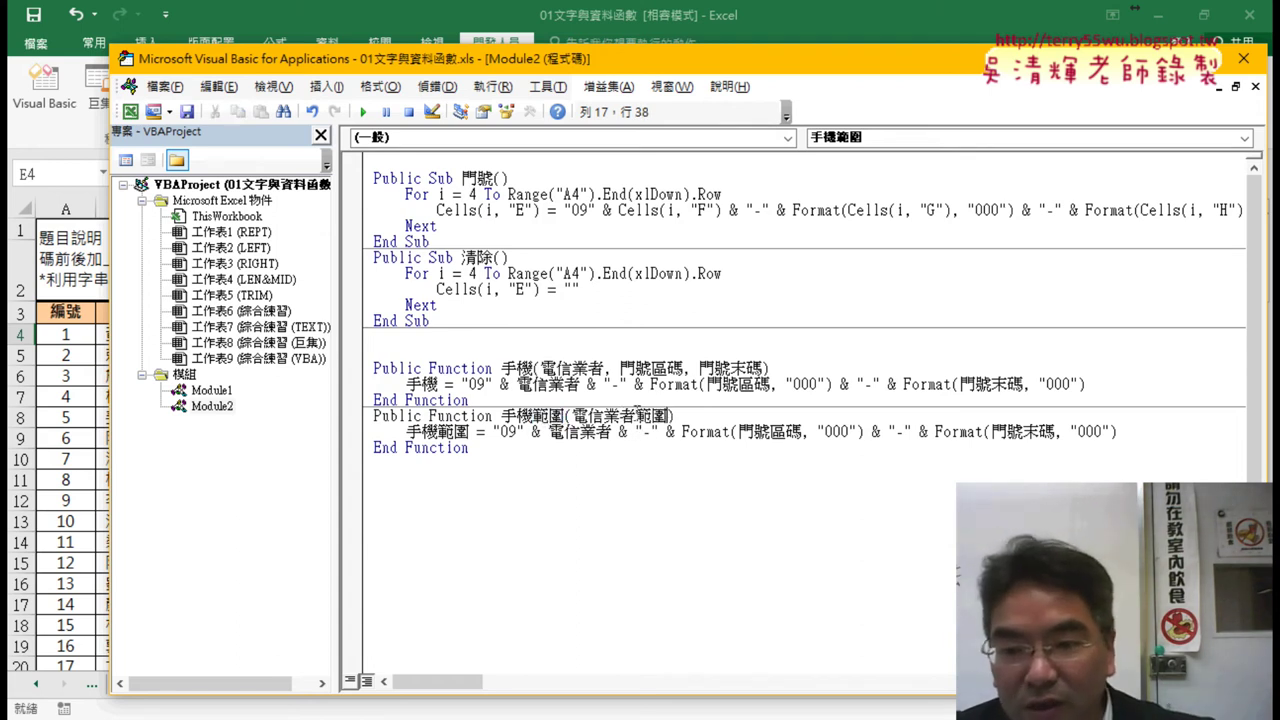
pyautogui.moveTo(644, 62); pyautogui.dragTo(697, 388)
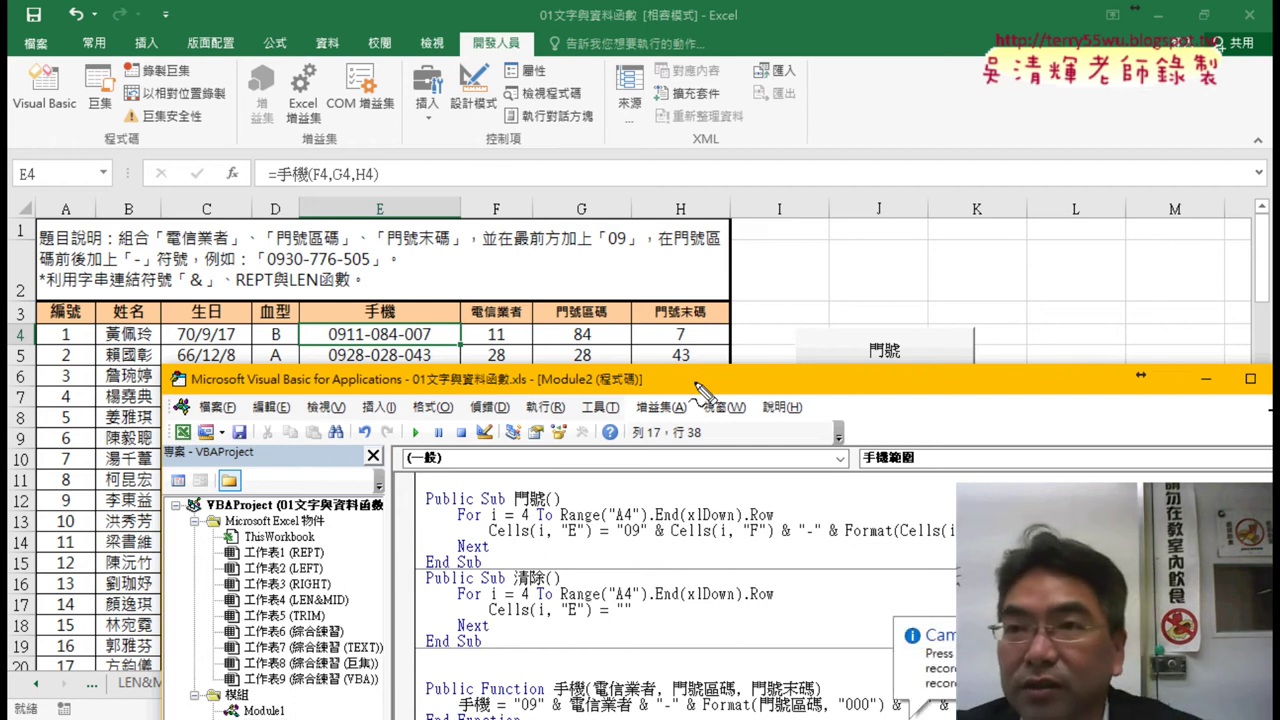
pyautogui.moveTo(459, 352)
pyautogui.mouseDown()
pyautogui.moveTo(716, 336)
pyautogui.moveTo(464, 350)
pyautogui.mouseUp()
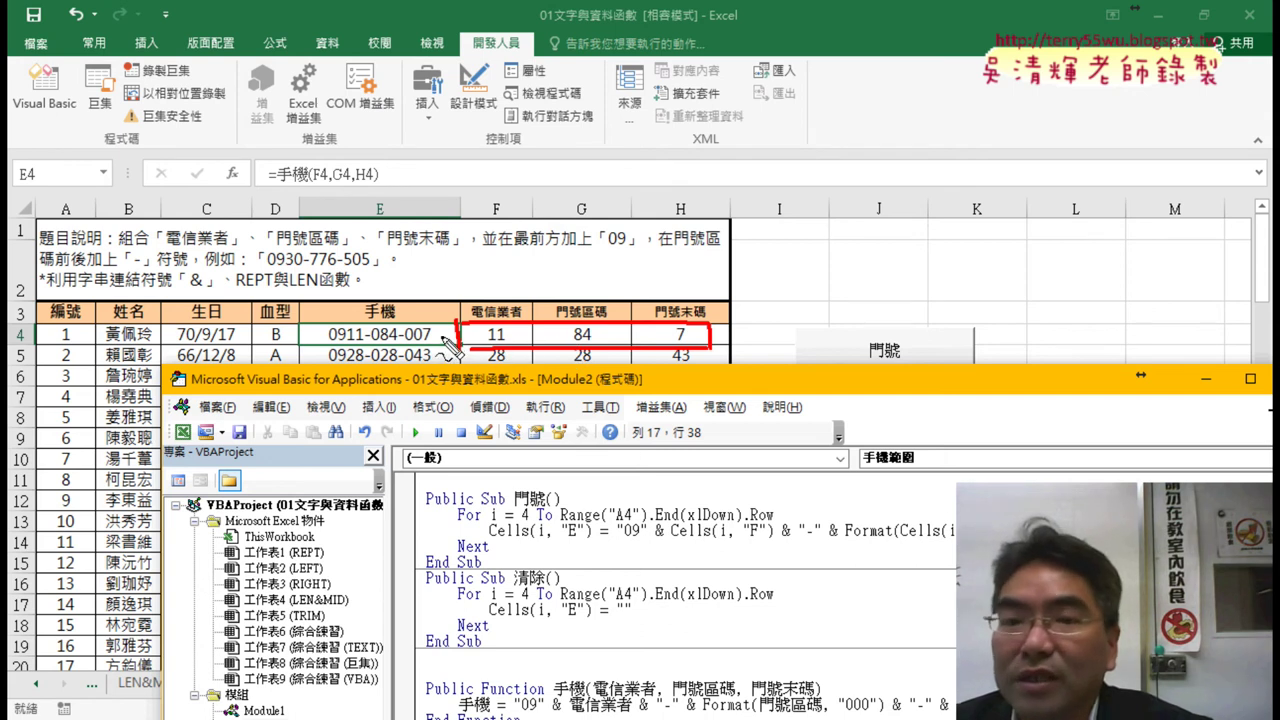
pyautogui.moveTo(431, 334); pyautogui.dragTo(432, 349)
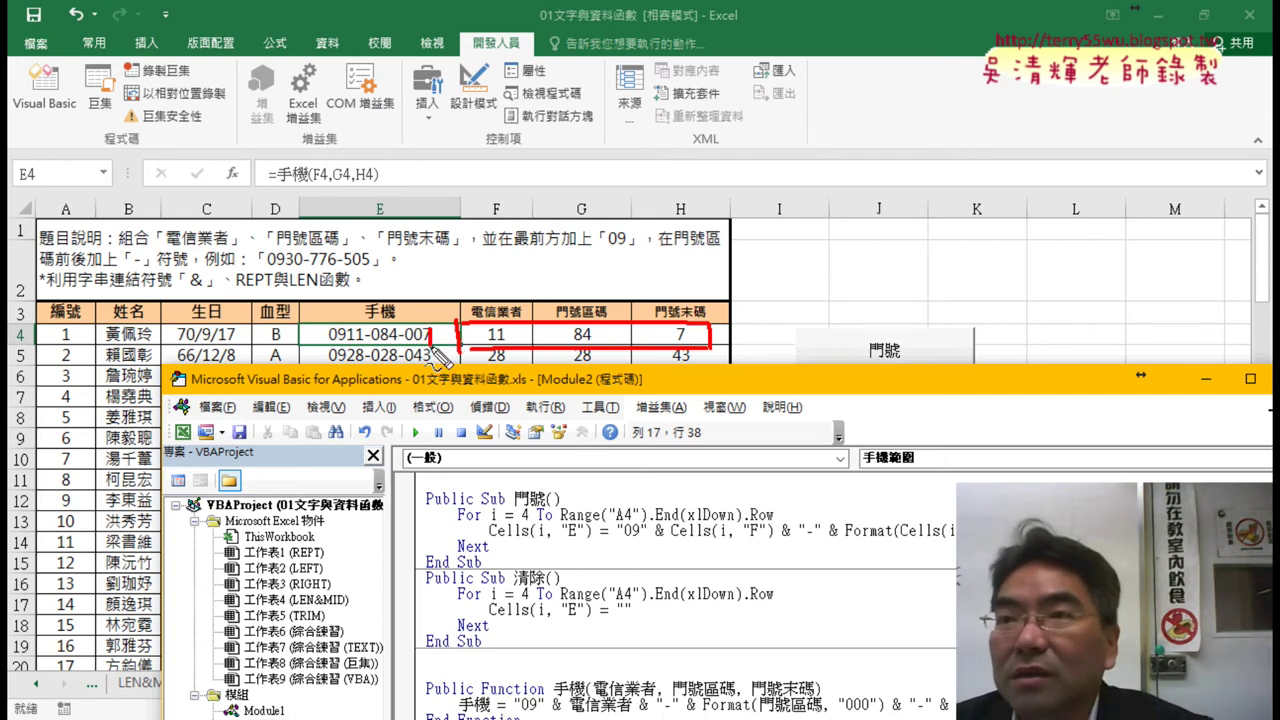
pyautogui.moveTo(492, 286); pyautogui.dragTo(492, 310)
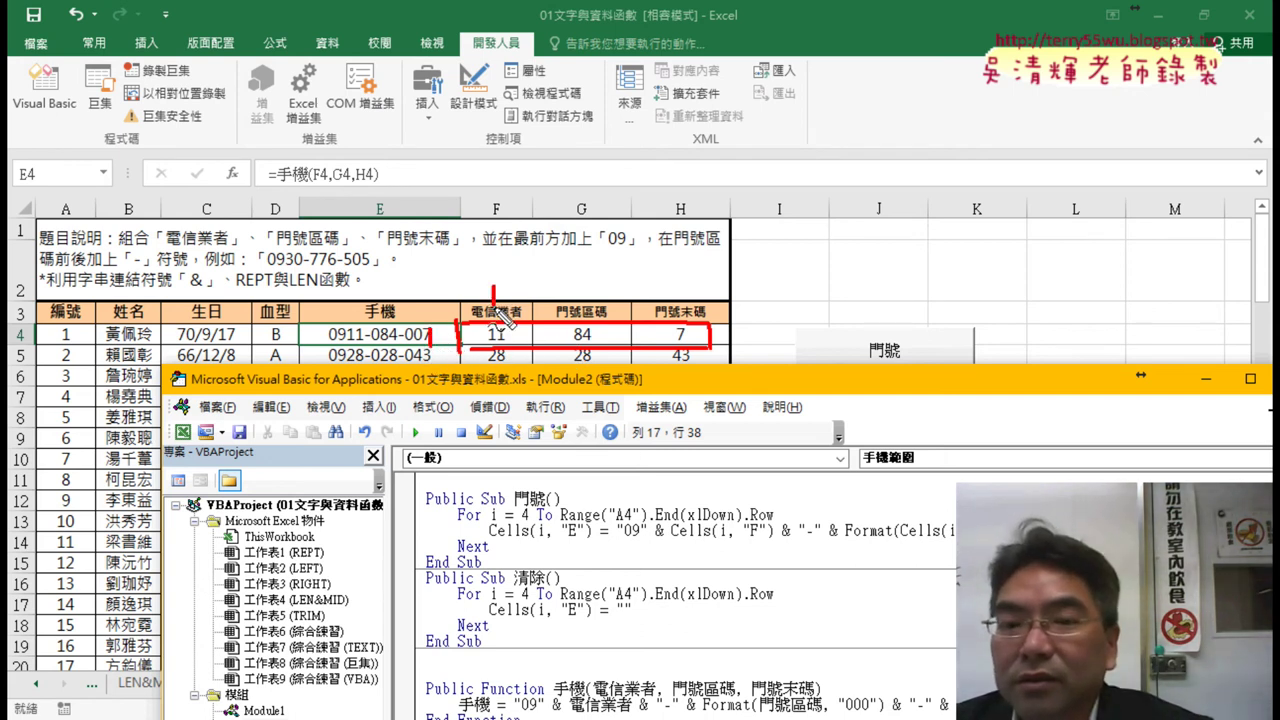
pyautogui.moveTo(512, 326); pyautogui.dragTo(492, 324)
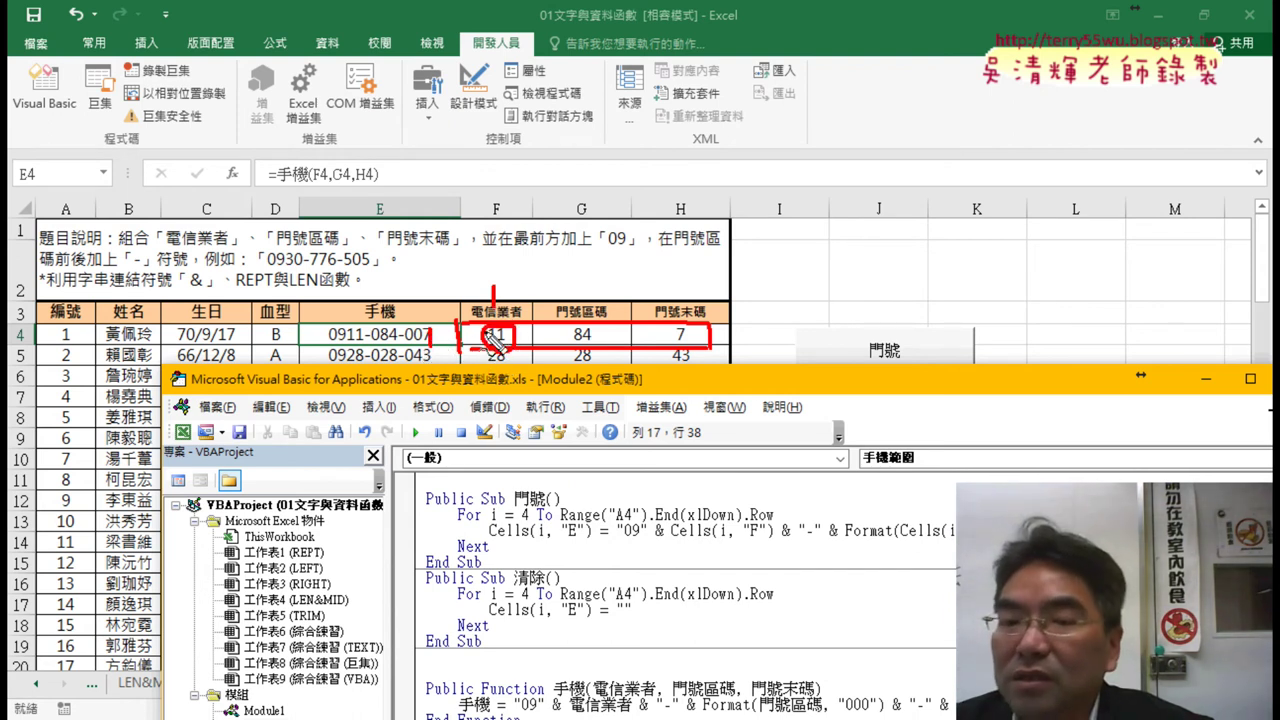
pyautogui.moveTo(581, 294); pyautogui.dragTo(598, 314)
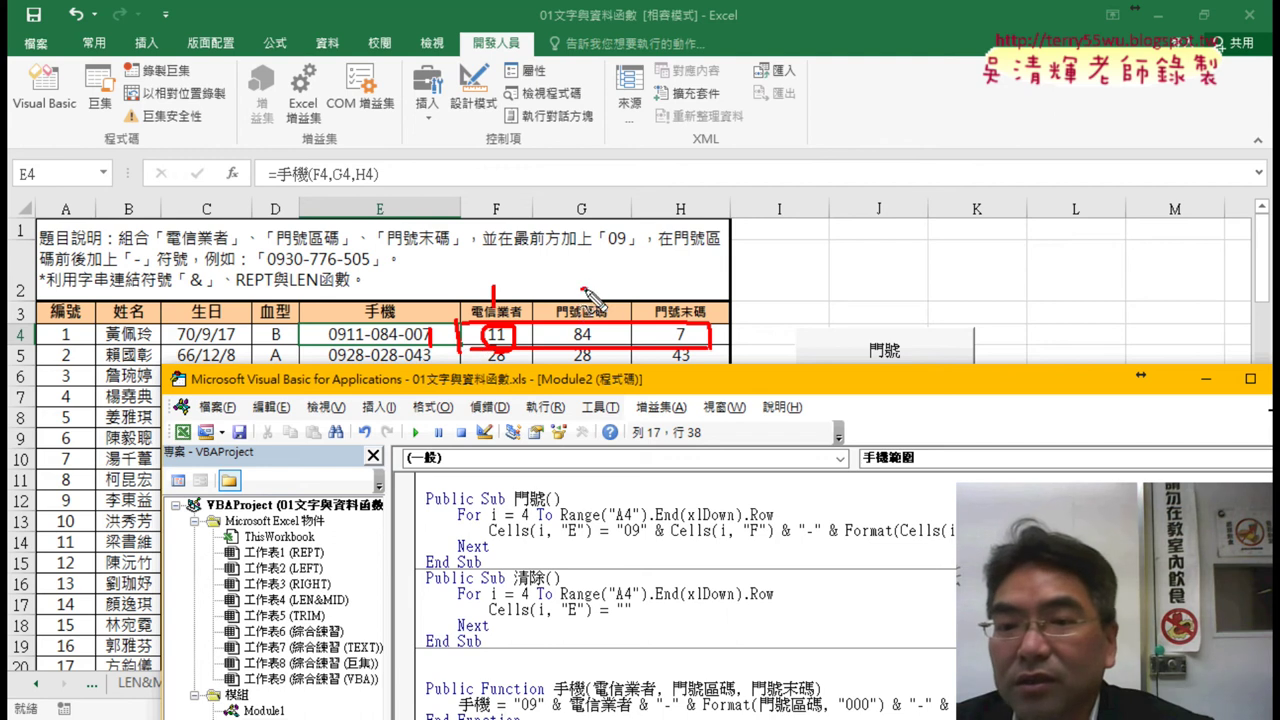
pyautogui.moveTo(676, 286); pyautogui.dragTo(682, 320)
pyautogui.moveTo(598, 322)
pyautogui.mouseDown()
pyautogui.moveTo(596, 334)
pyautogui.moveTo(655, 355)
pyautogui.mouseUp()
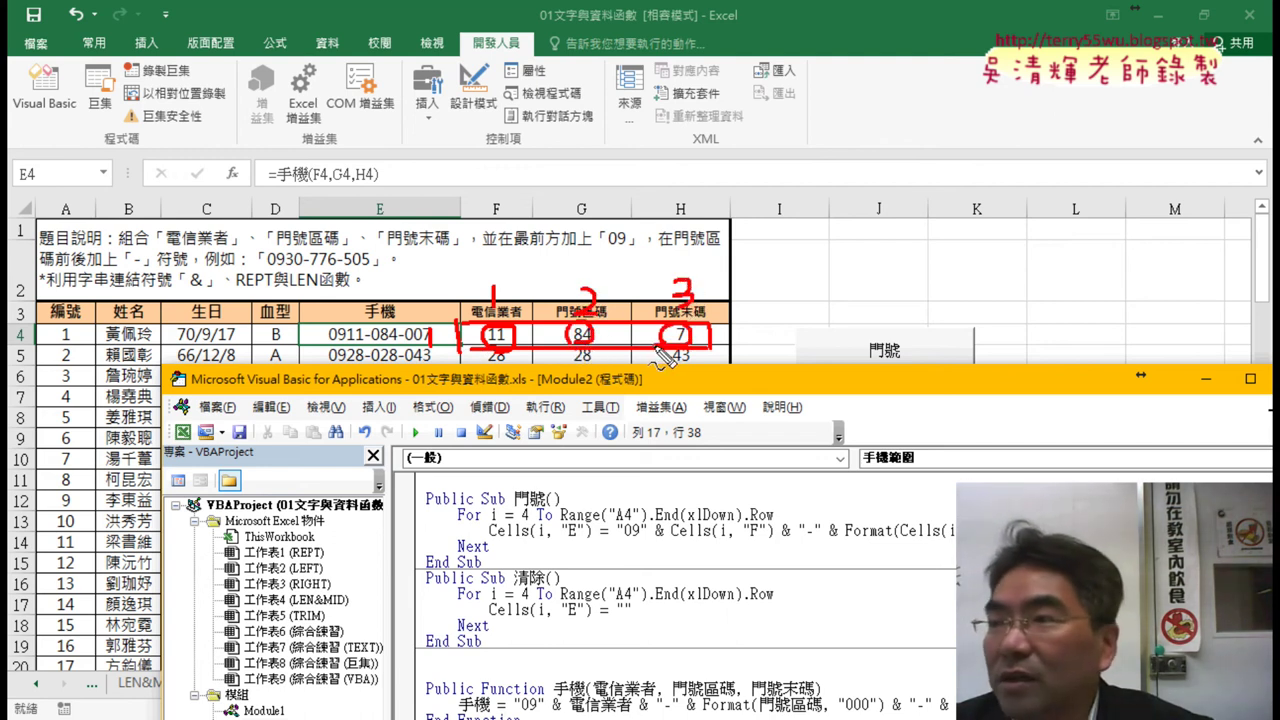
pyautogui.press('Escape')
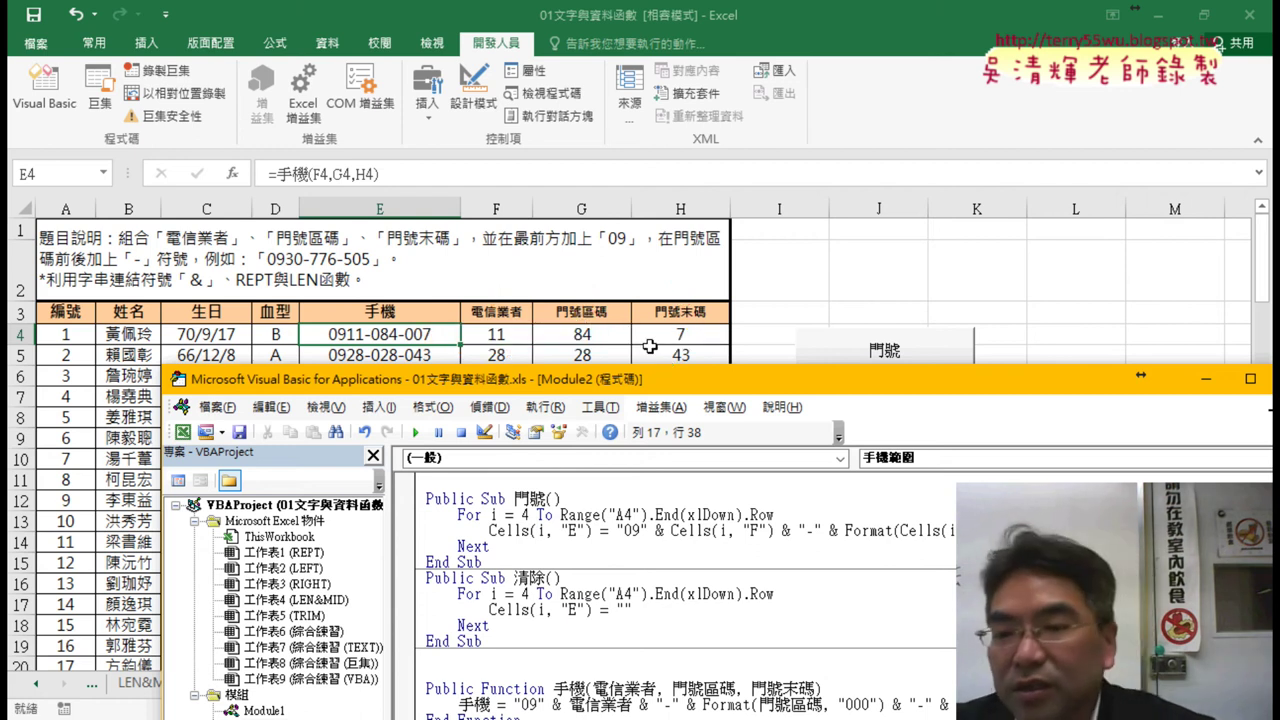
pyautogui.moveTo(680, 381); pyautogui.dragTo(727, 138)
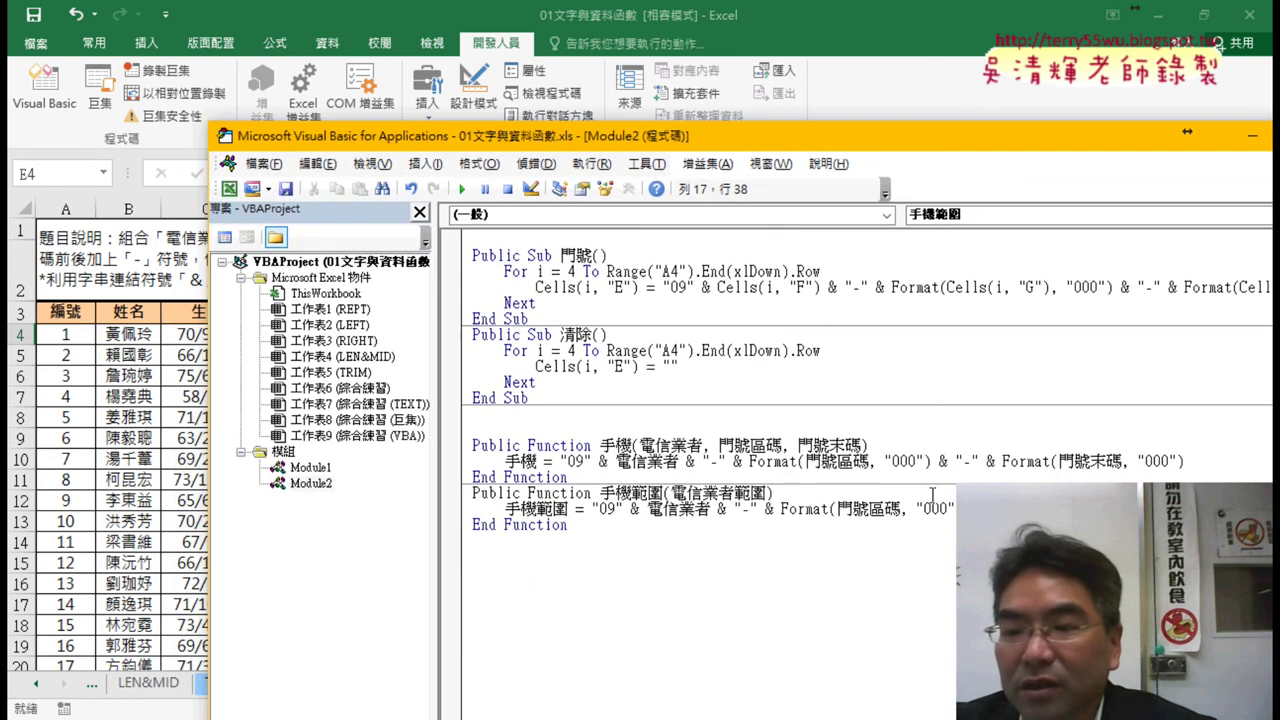
# - Add the indented line a = 電信業者範圍 under the 手機範圍 declaration
pyautogui.press('Return')
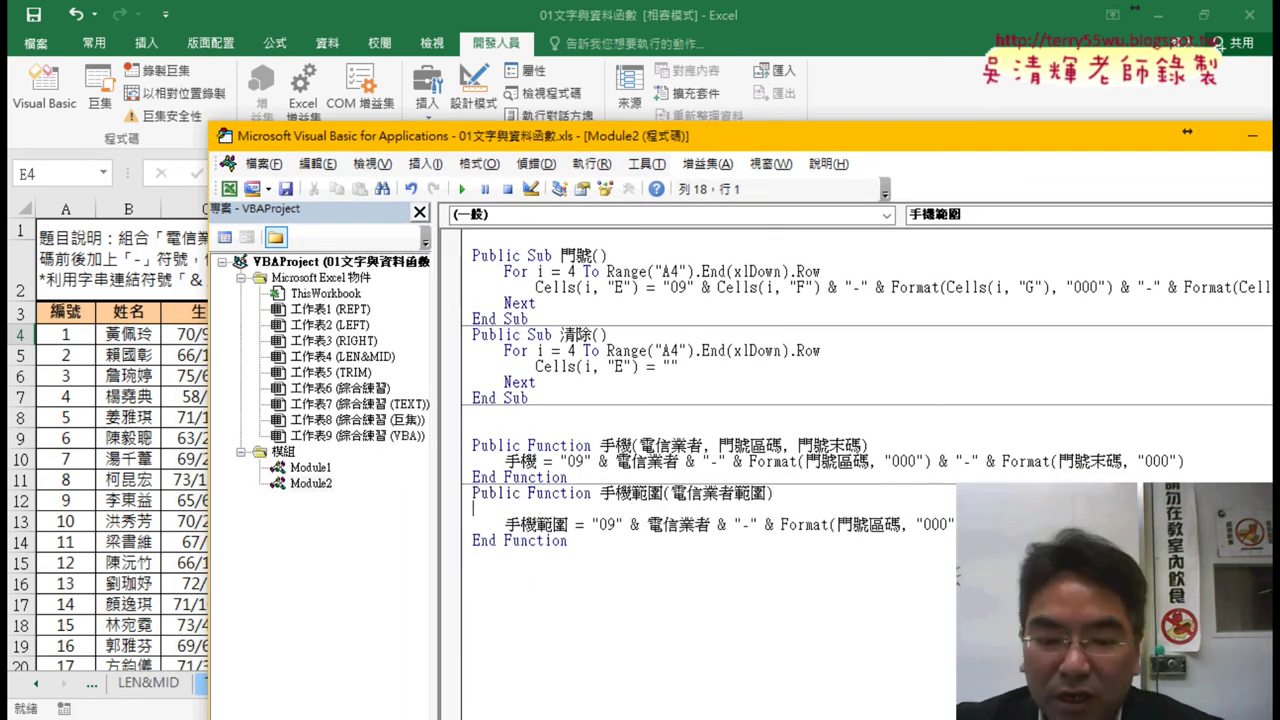
pyautogui.press('Tab')
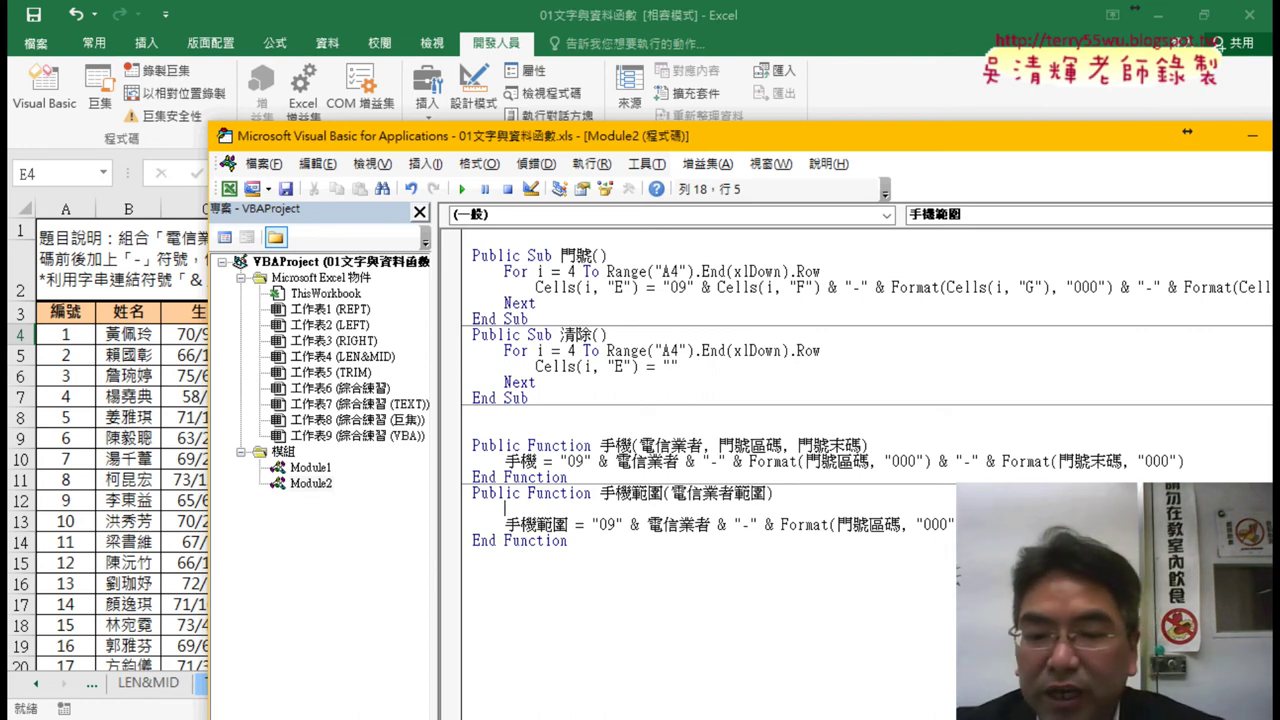
pyautogui.write('a=')
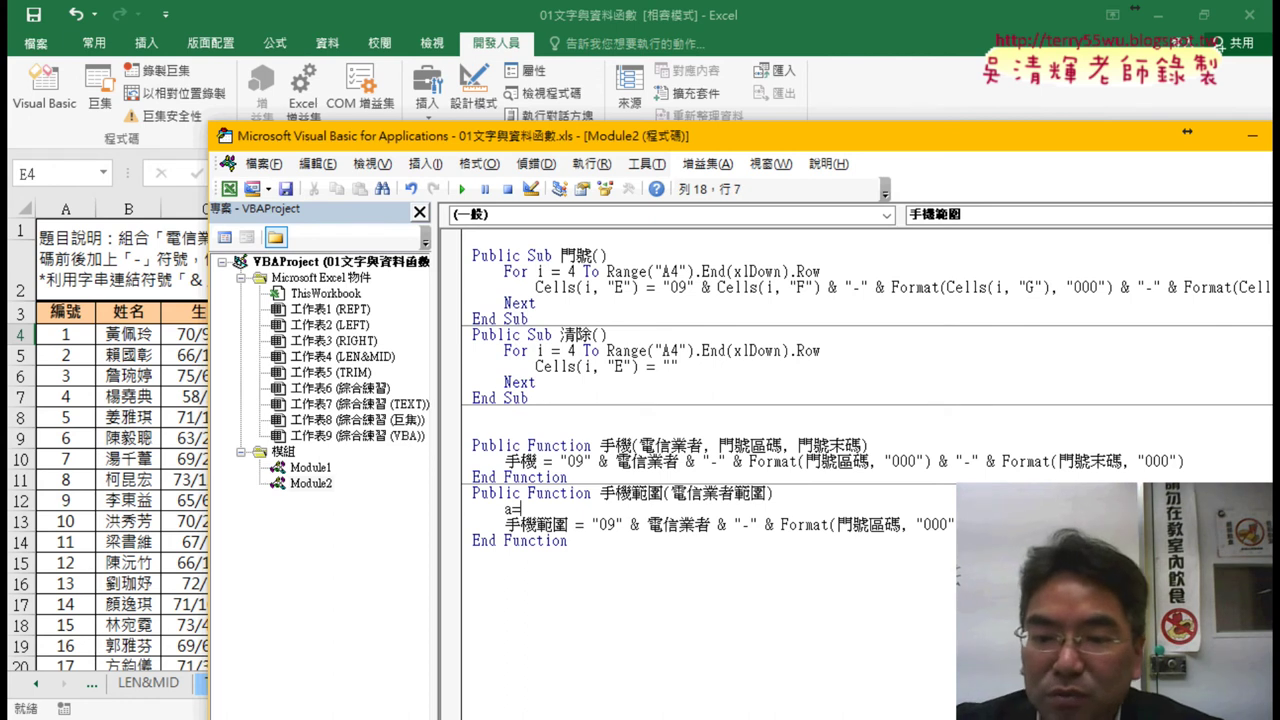
pyautogui.press('Down')
pyautogui.press('Return')
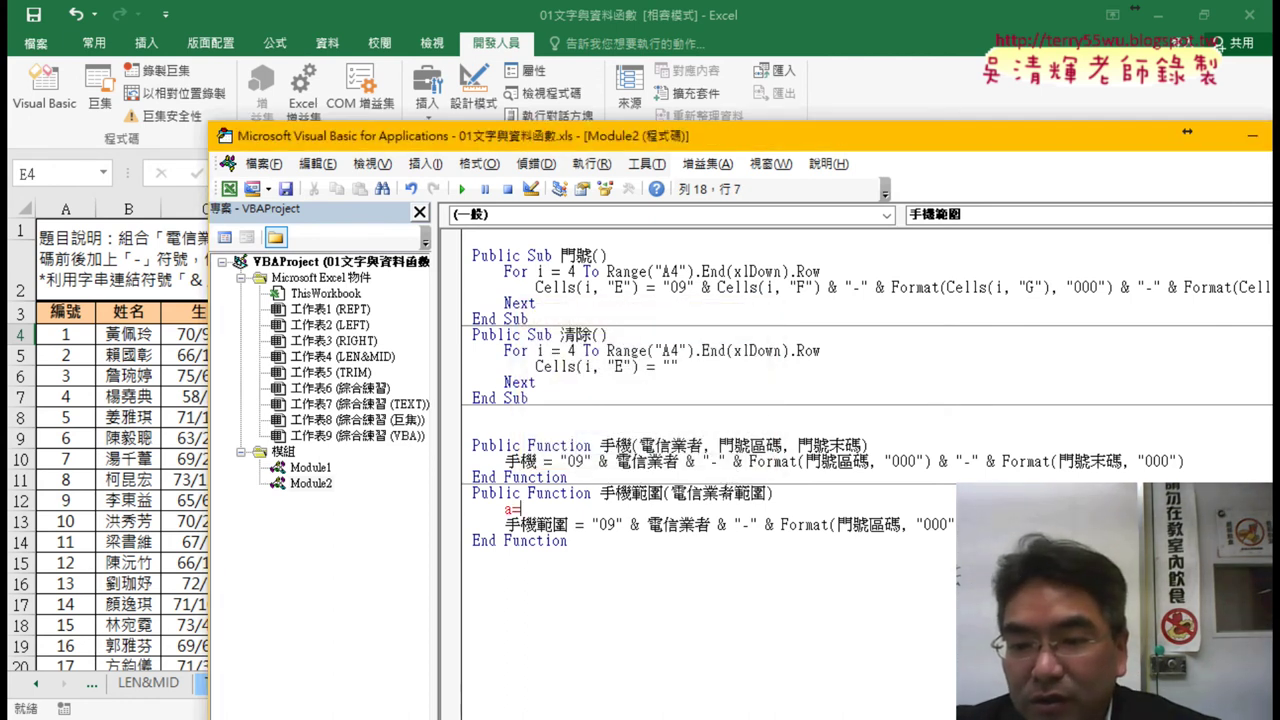
pyautogui.moveTo(670, 493); pyautogui.dragTo(764, 493)
pyautogui.hotkey('ctrl', 'c')
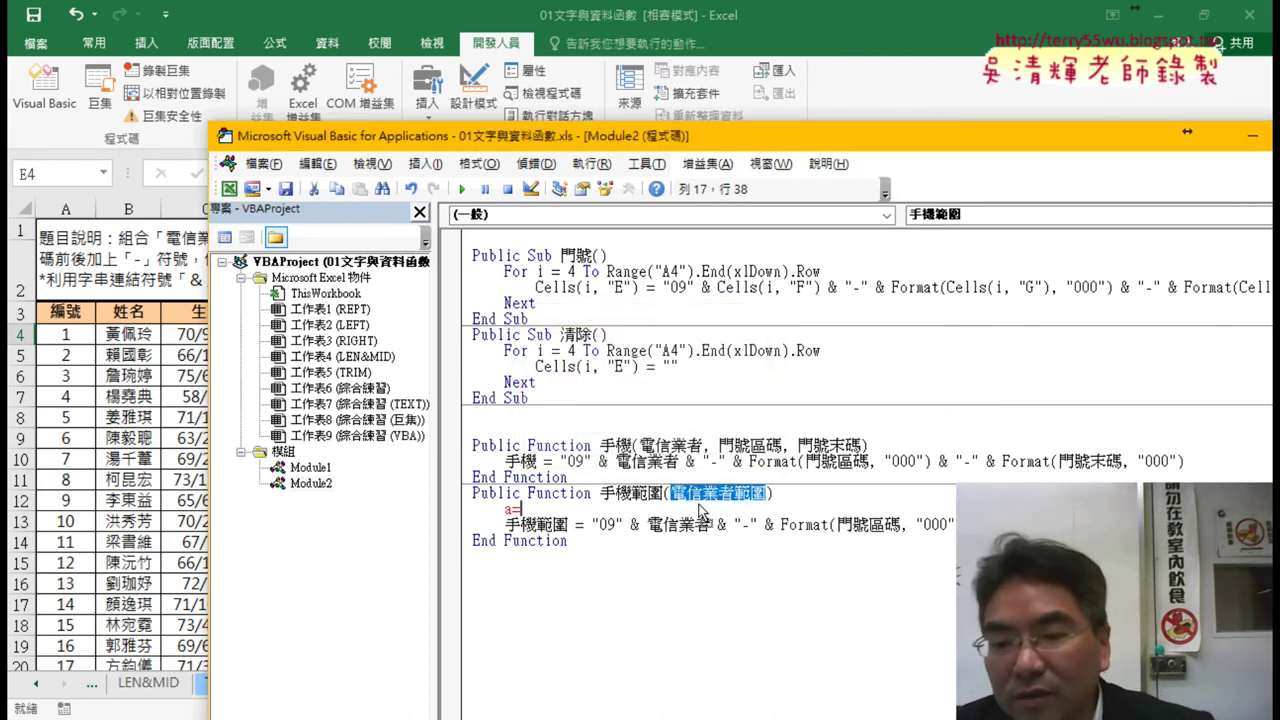
pyautogui.press('Down')
pyautogui.hotkey('ctrl', 'v')
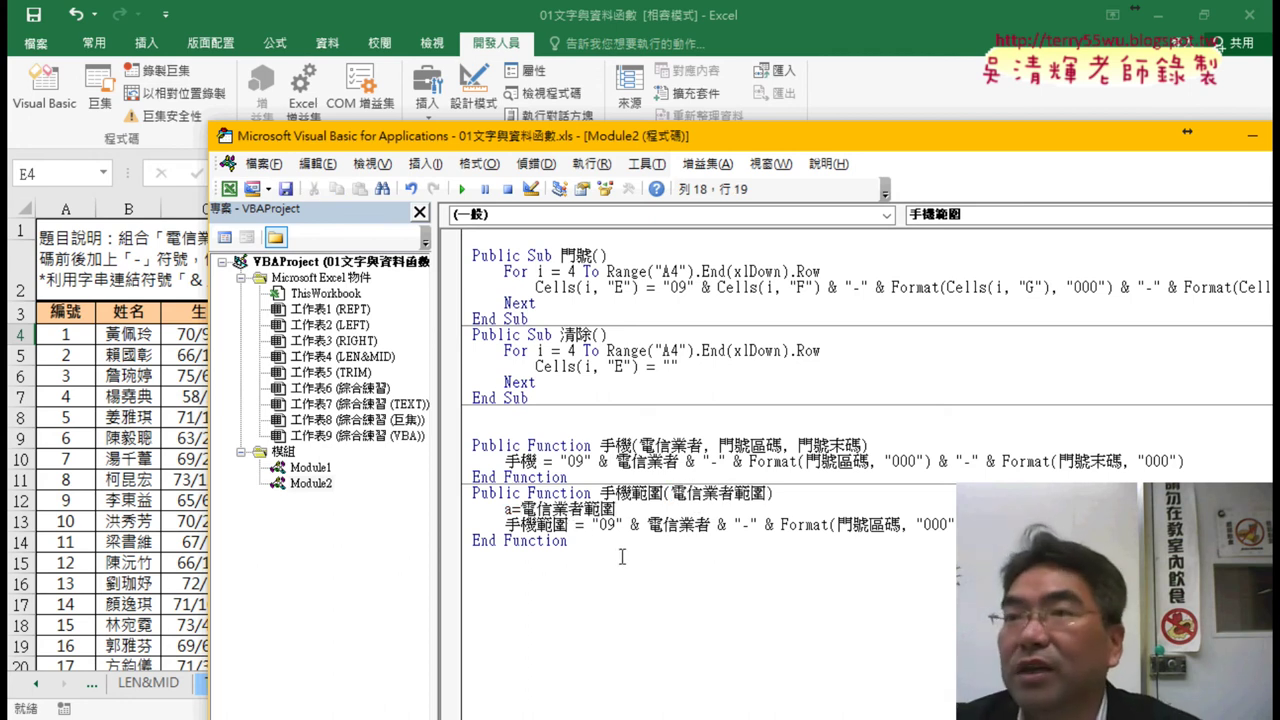
pyautogui.click(647, 569)
# - Replace 電信業者 in the return expression with a(1,1)
pyautogui.doubleClick(508, 509)
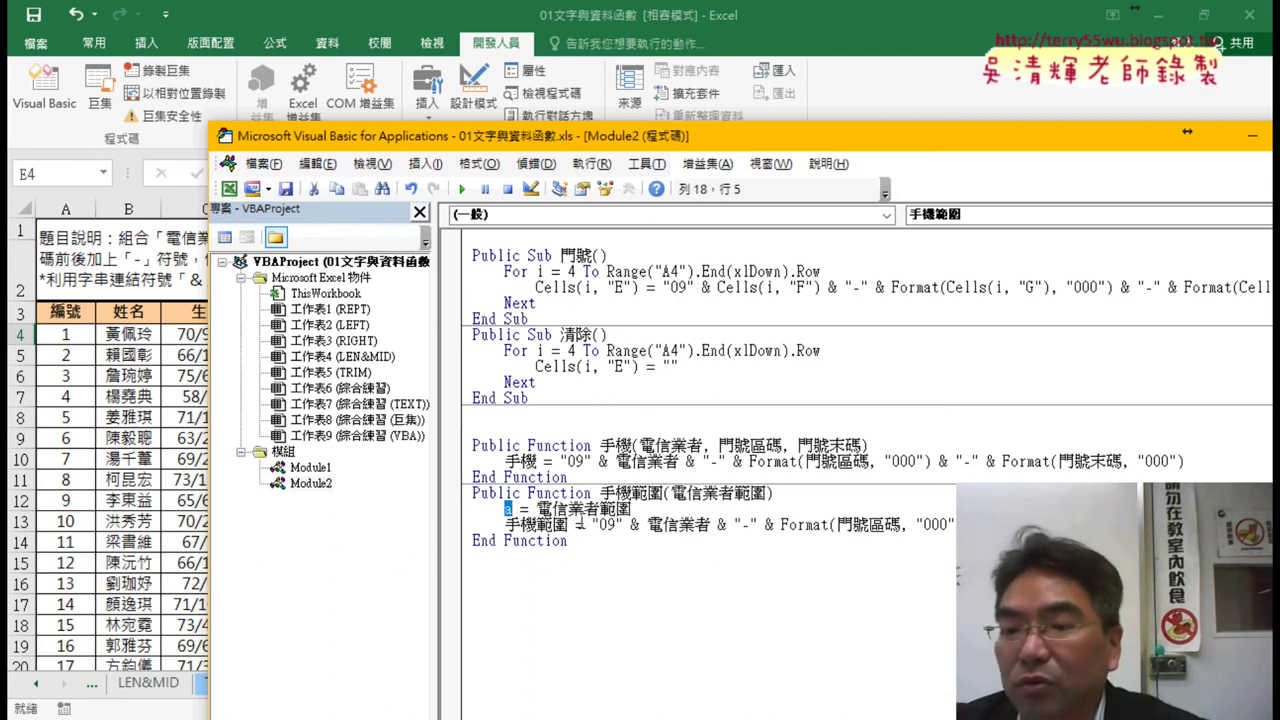
pyautogui.moveTo(647, 525); pyautogui.dragTo(712, 525)
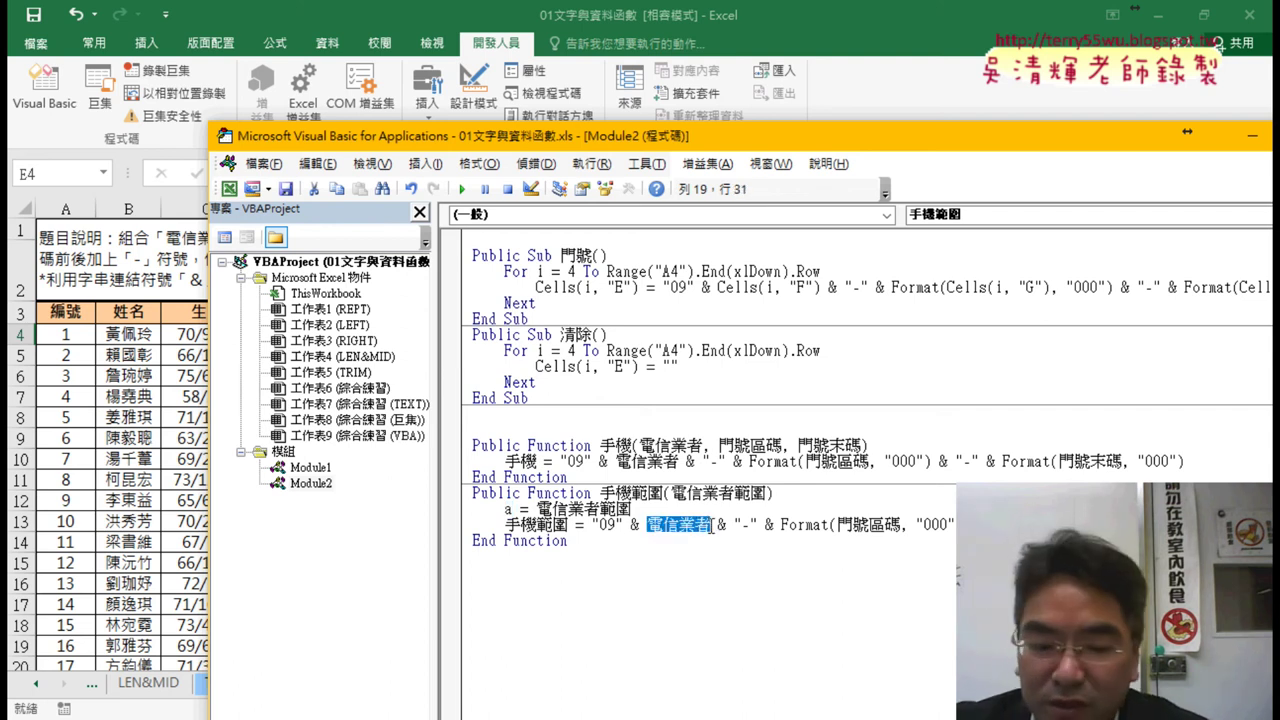
pyautogui.write('a')
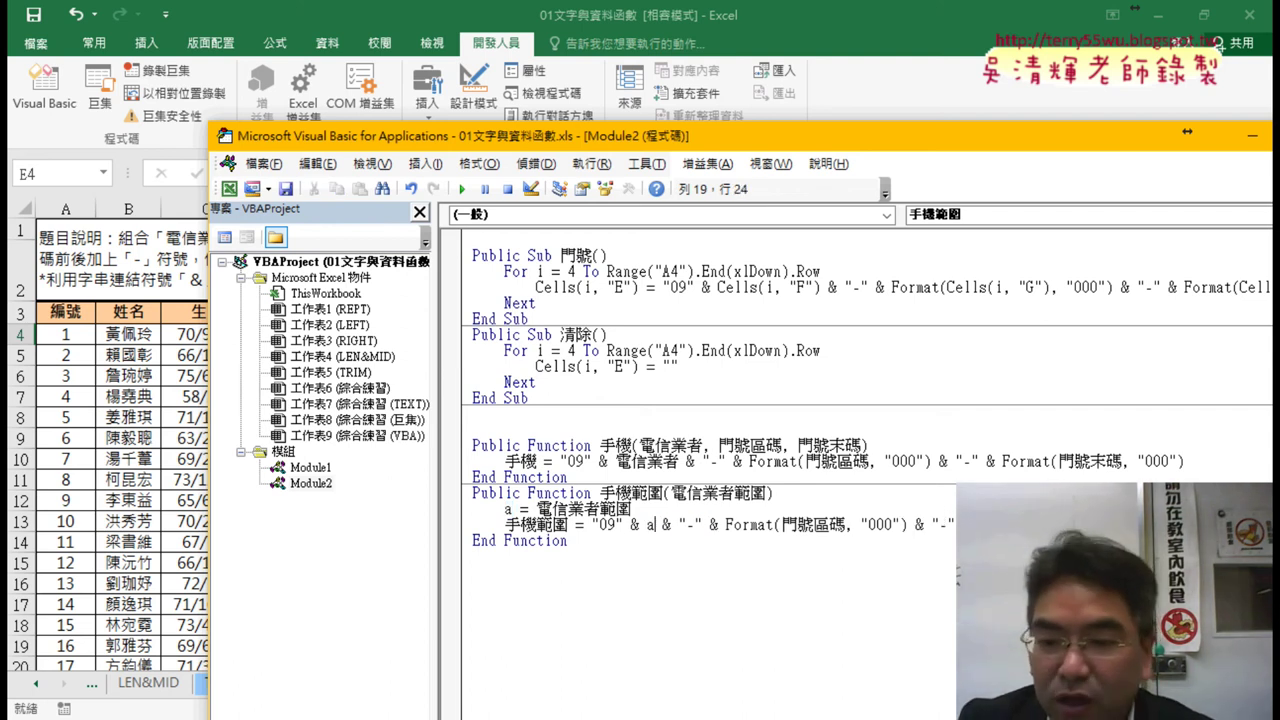
pyautogui.write('(1')
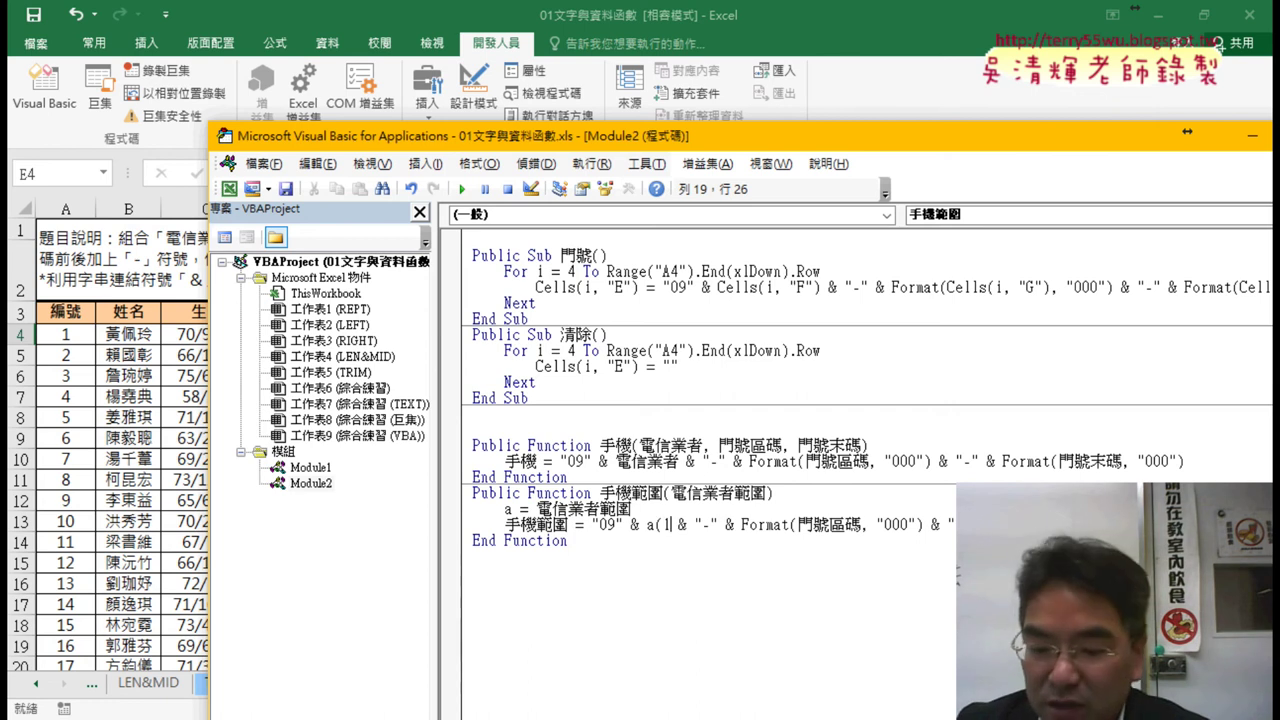
pyautogui.write(',')
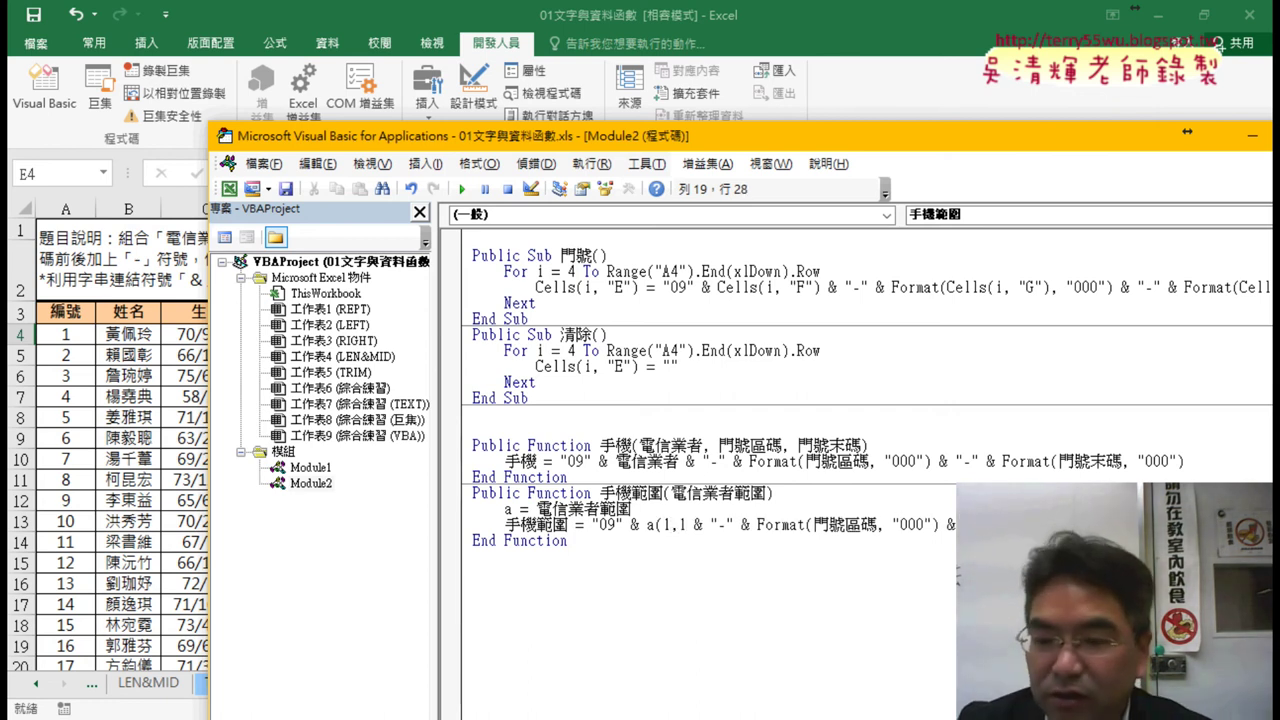
pyautogui.write(')')
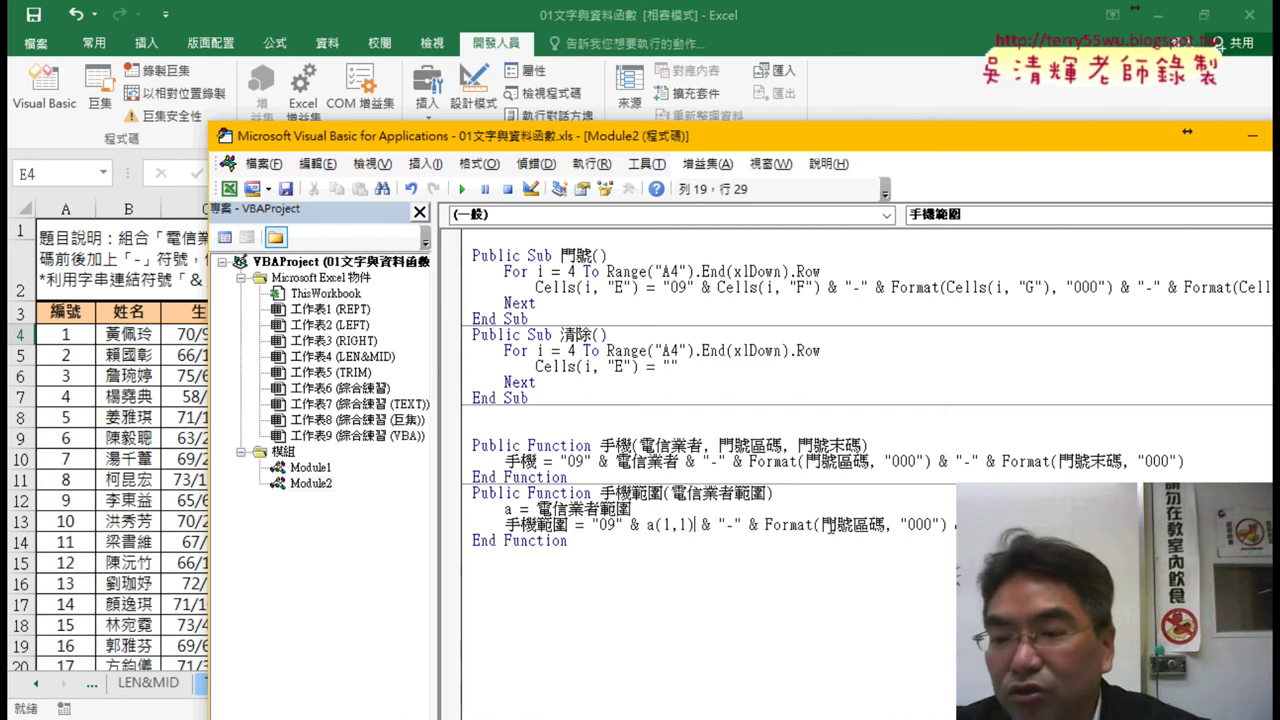
pyautogui.moveTo(699, 524); pyautogui.dragTo(646, 524)
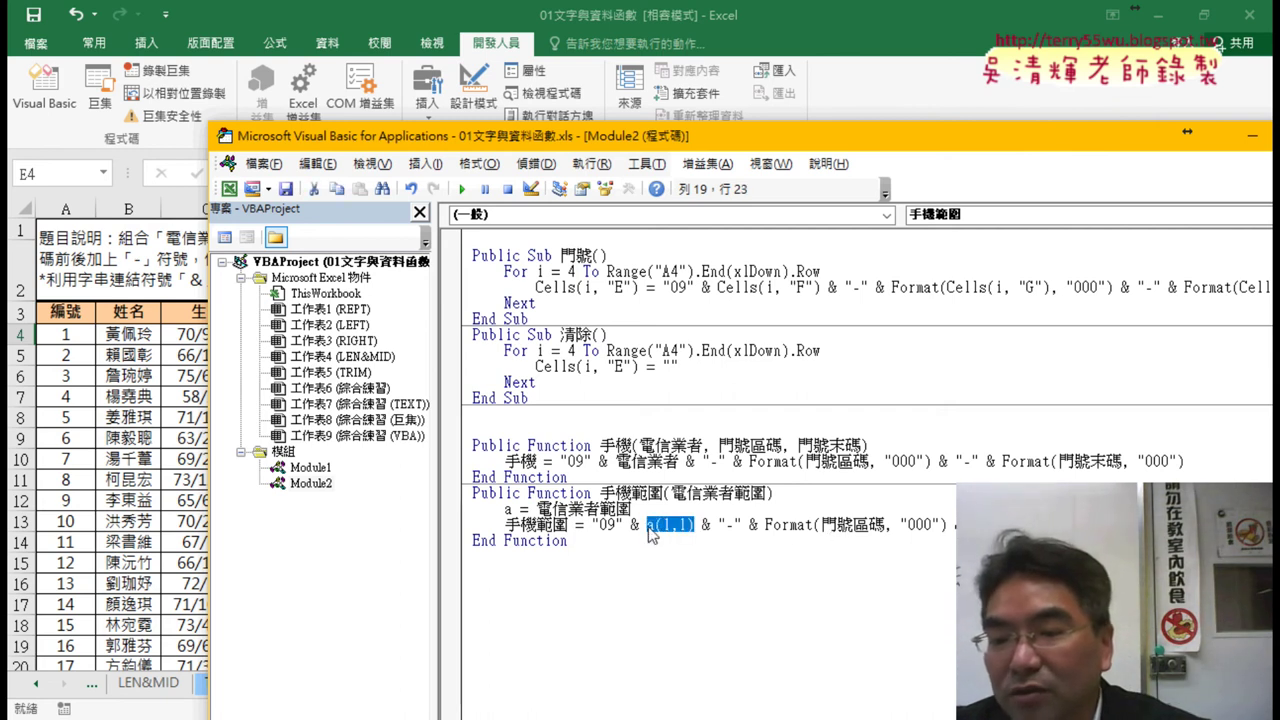
# - Put a(1,2) in the area-code Format call in place of 門號區碼
pyautogui.moveTo(822, 527); pyautogui.dragTo(932, 524)
pyautogui.press('Delete')
pyautogui.press('Left')
pyautogui.press('BackSpace')
pyautogui.write('2')
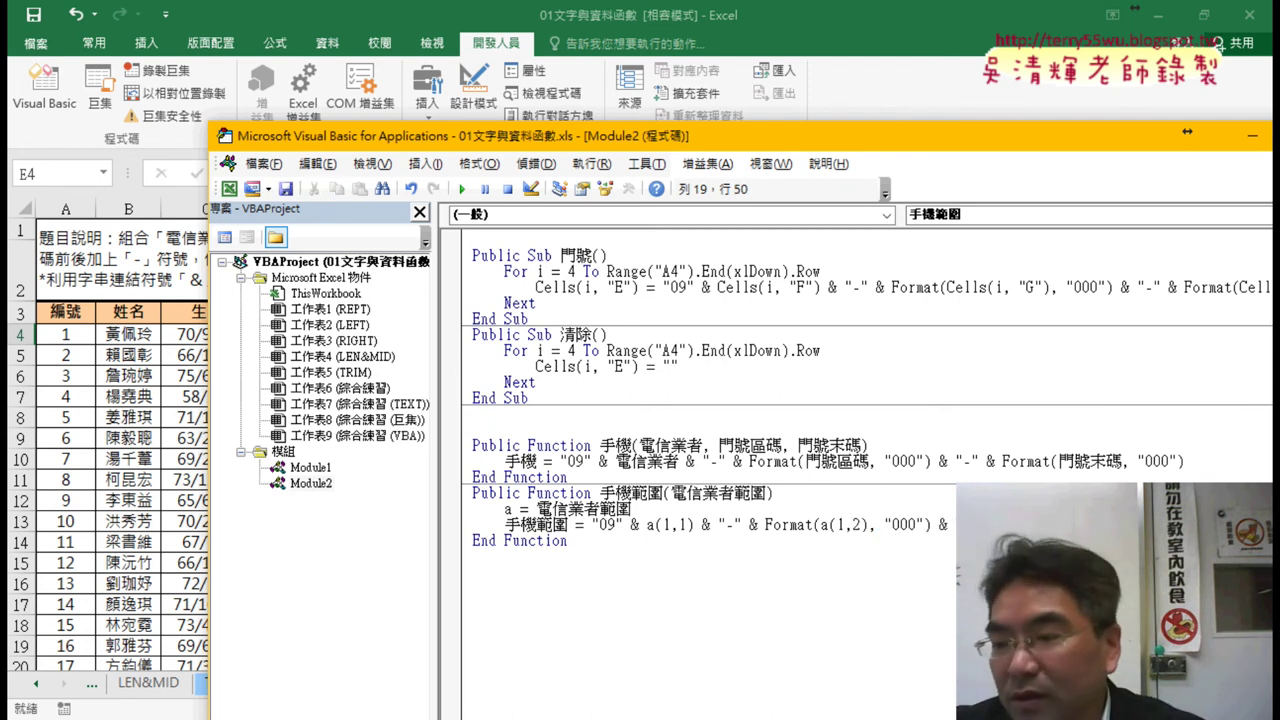
pyautogui.moveTo(1123, 524); pyautogui.dragTo(1060, 524)
pyautogui.click(1060, 524)
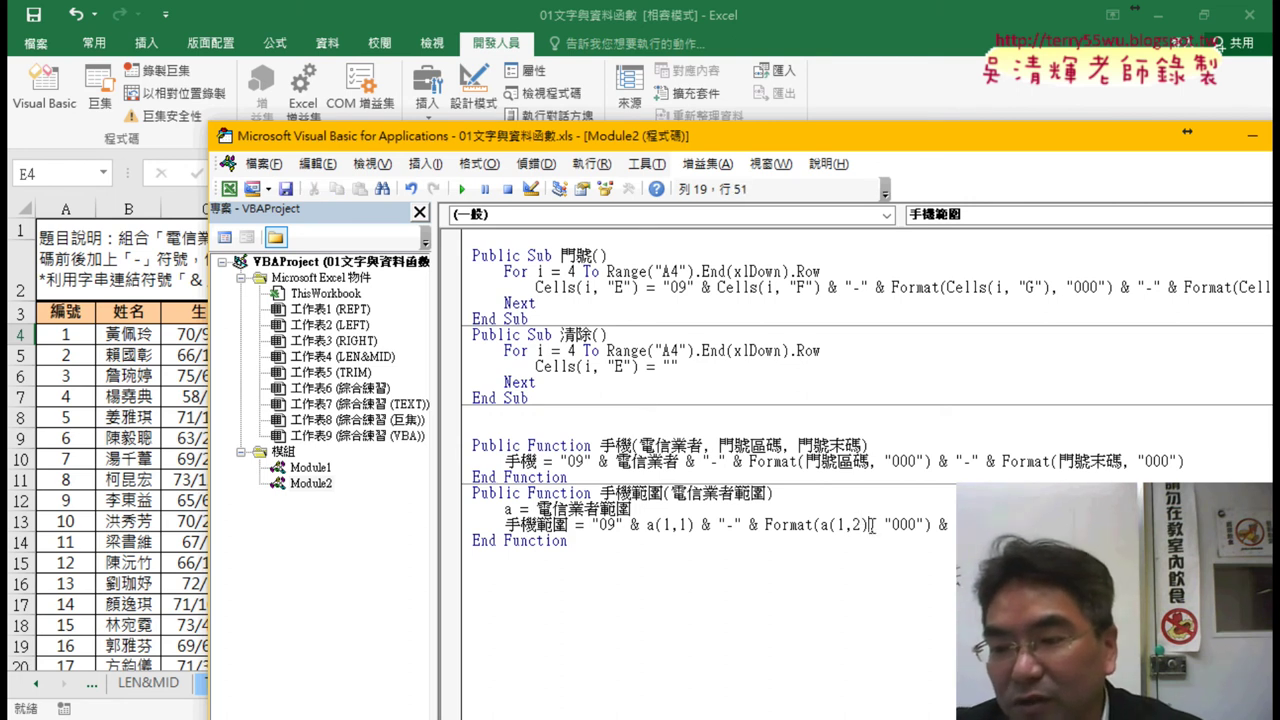
# - Commit the edited return line of 手機範圍 and go back to the Excel worksheet
pyautogui.moveTo(870, 524); pyautogui.dragTo(829, 525)
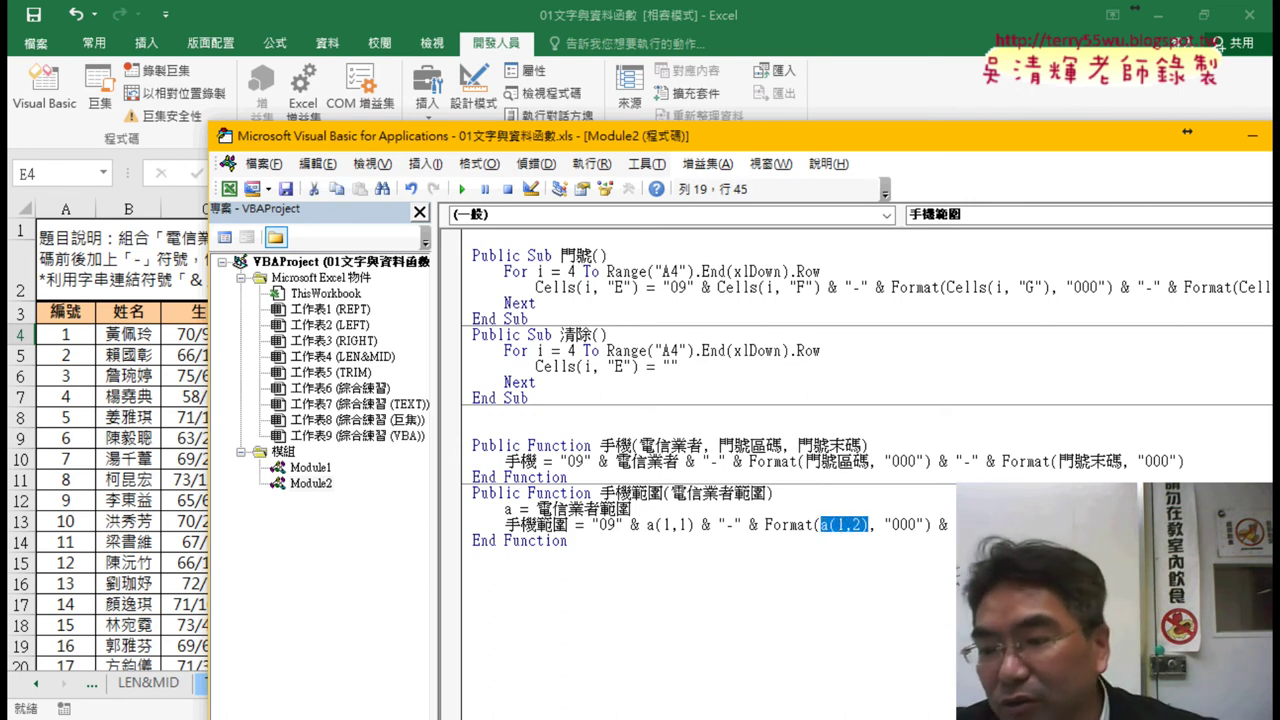
pyautogui.press('End')
pyautogui.hotkey('shift', 'Left')
pyautogui.hotkey('shift', 'Left')
pyautogui.press('Right')
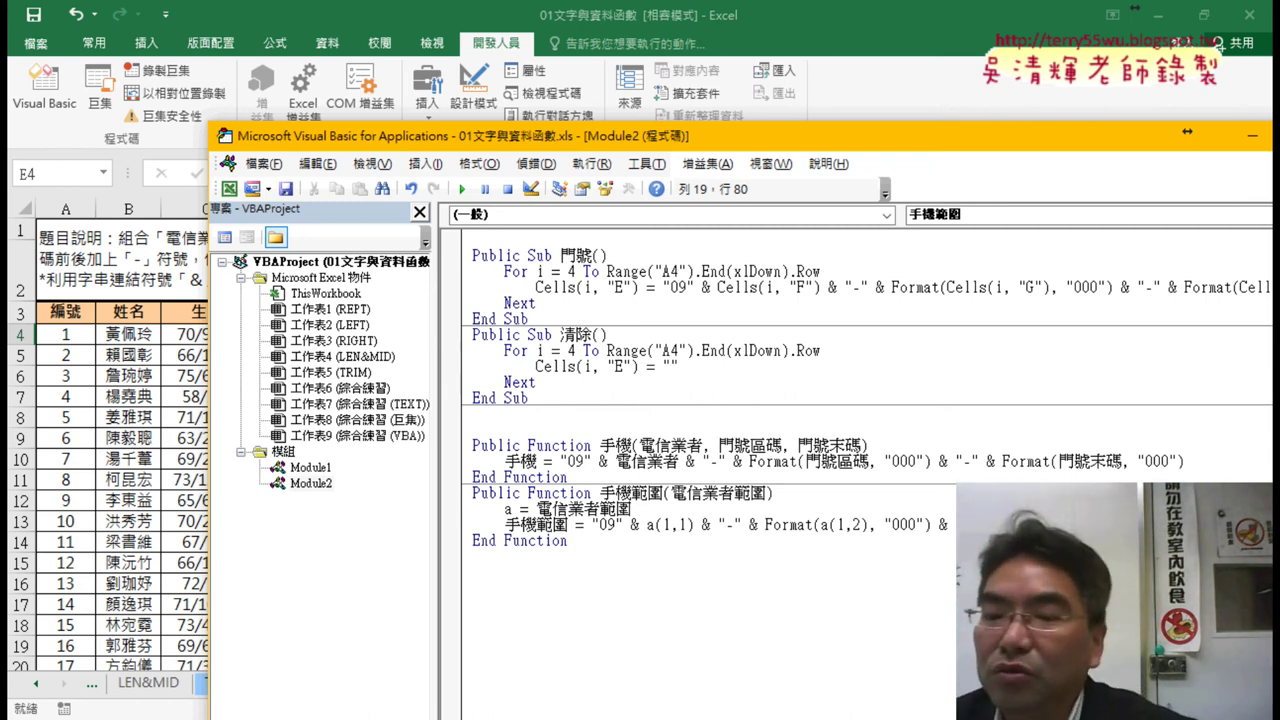
pyautogui.click(736, 666)
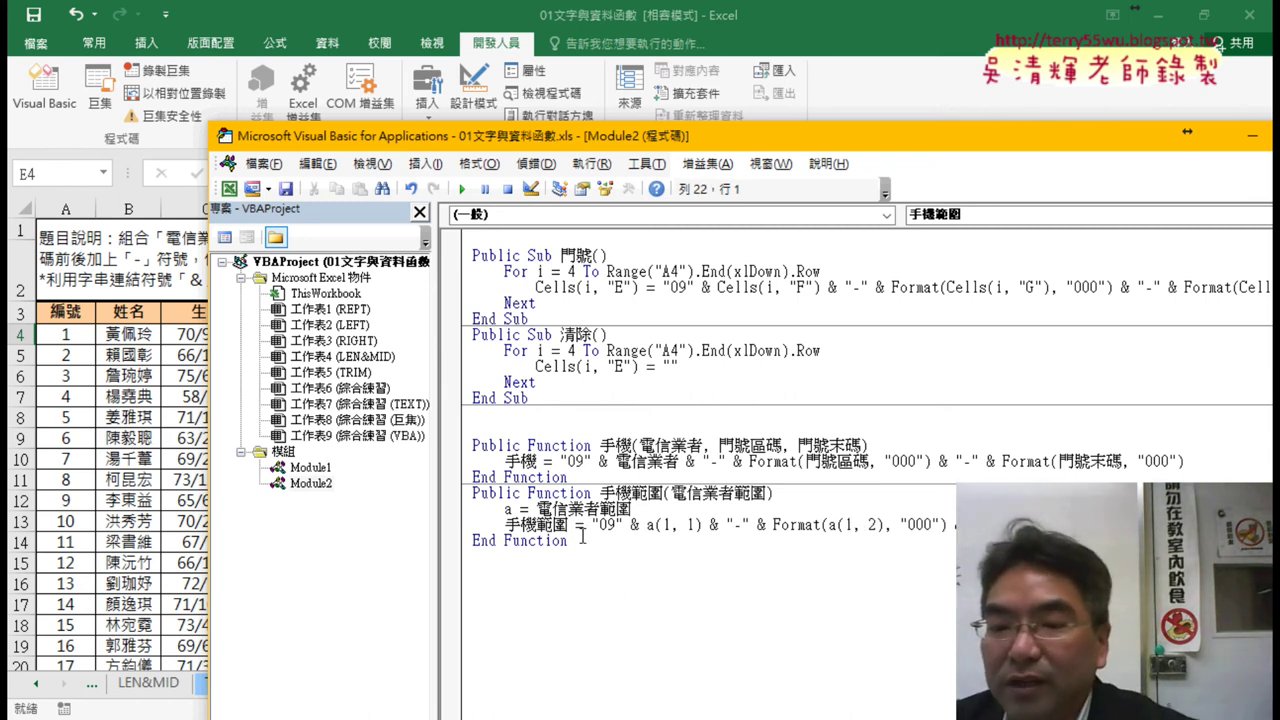
pyautogui.moveTo(567, 525); pyautogui.dragTo(505, 525)
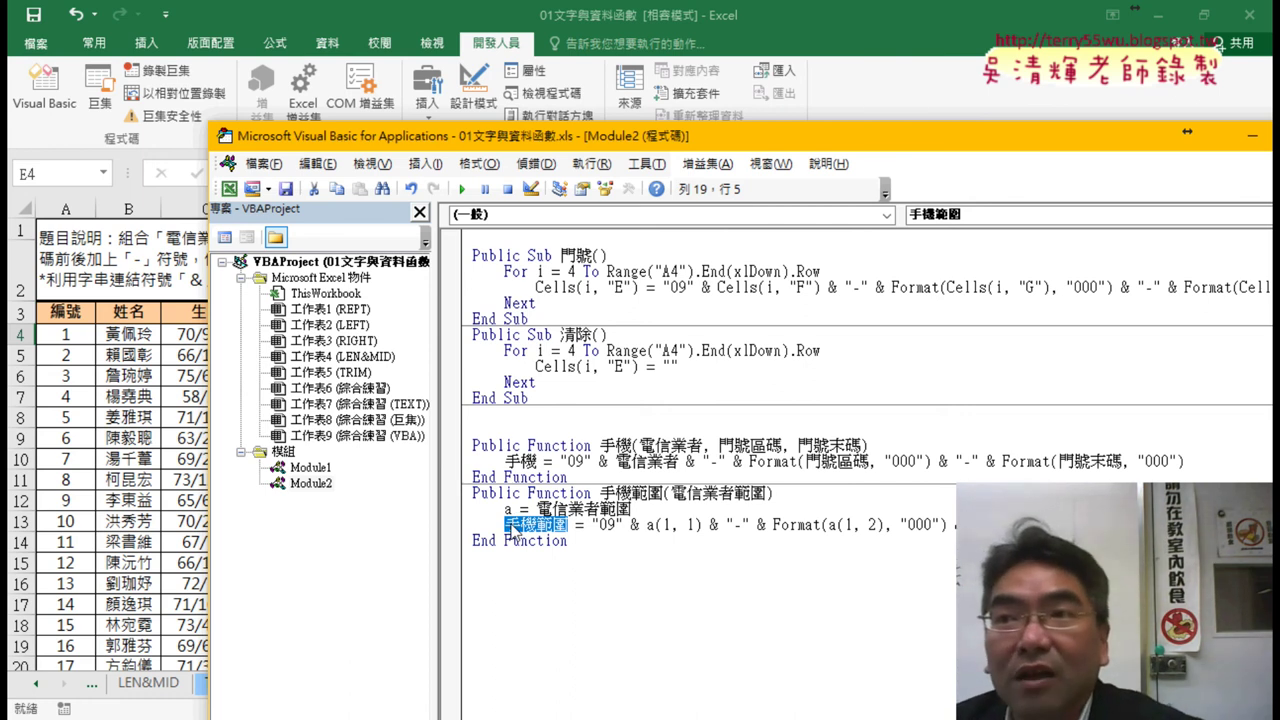
pyautogui.click(128, 479)
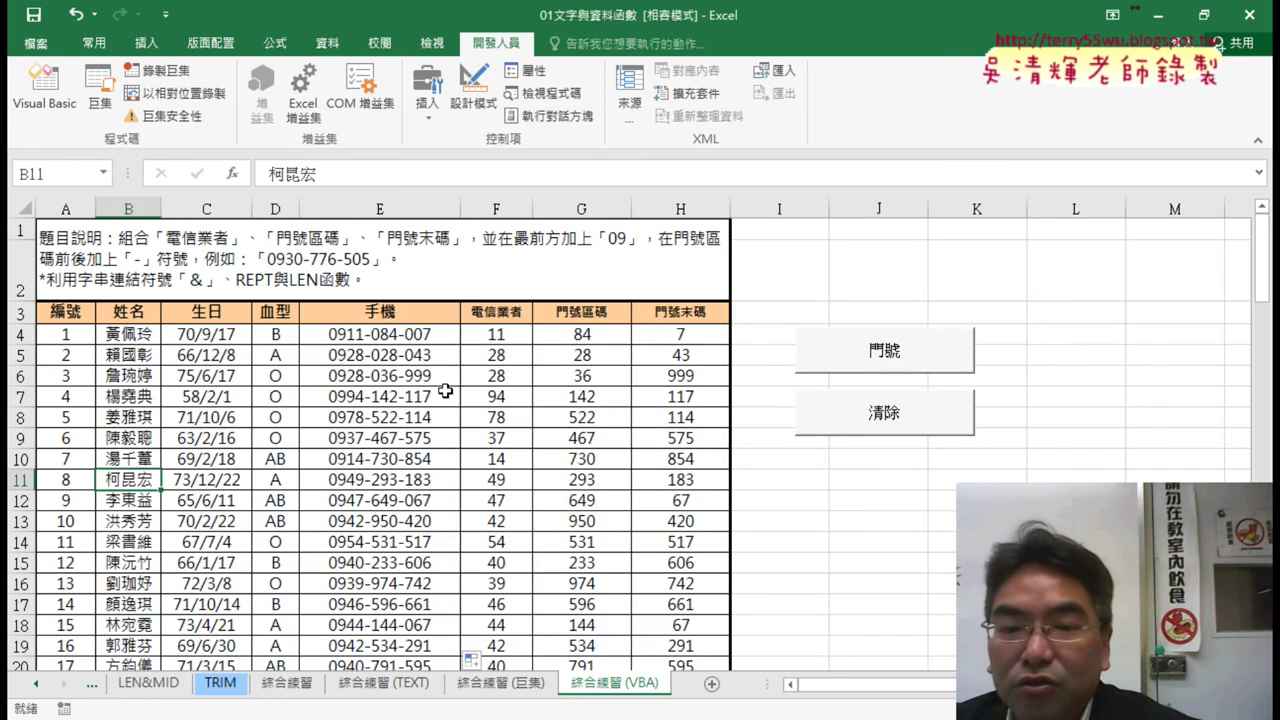
# - Clear column E, enter =手機範圍(F4:H4) in E4, and fill it down the column
pyautogui.click(950, 425)
pyautogui.click(420, 340)
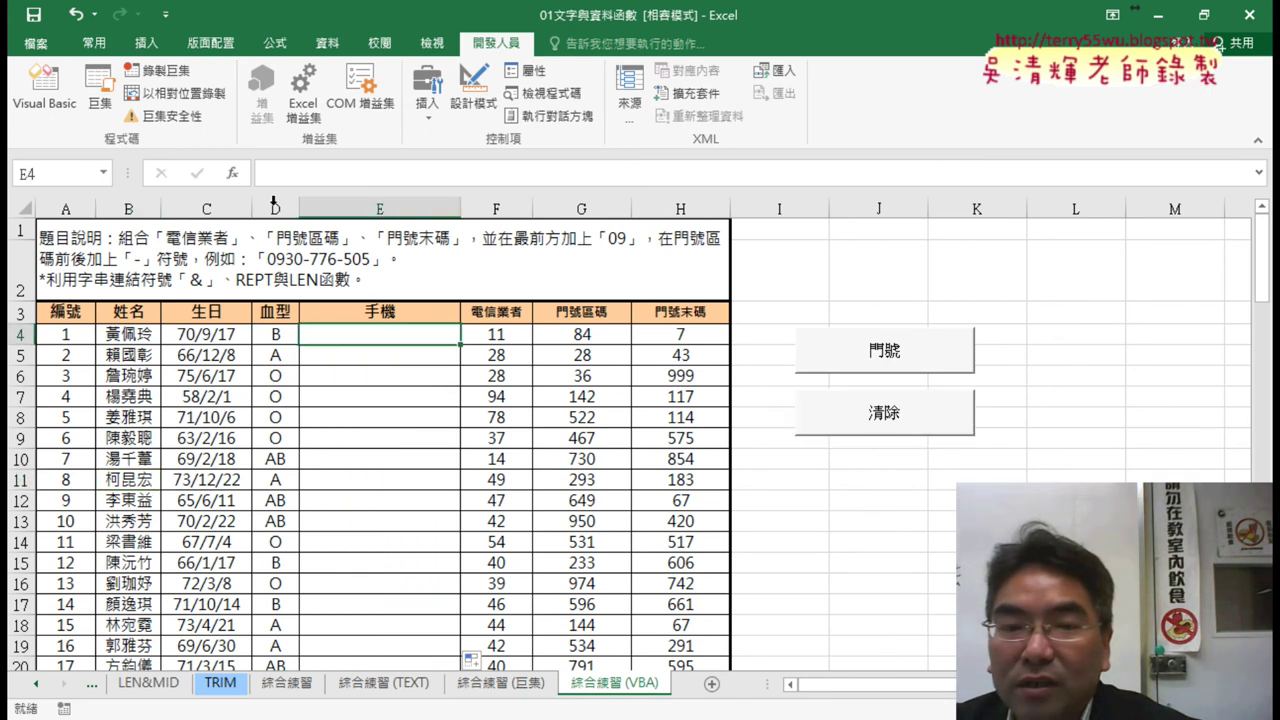
pyautogui.click(232, 173)
pyautogui.click(811, 296)
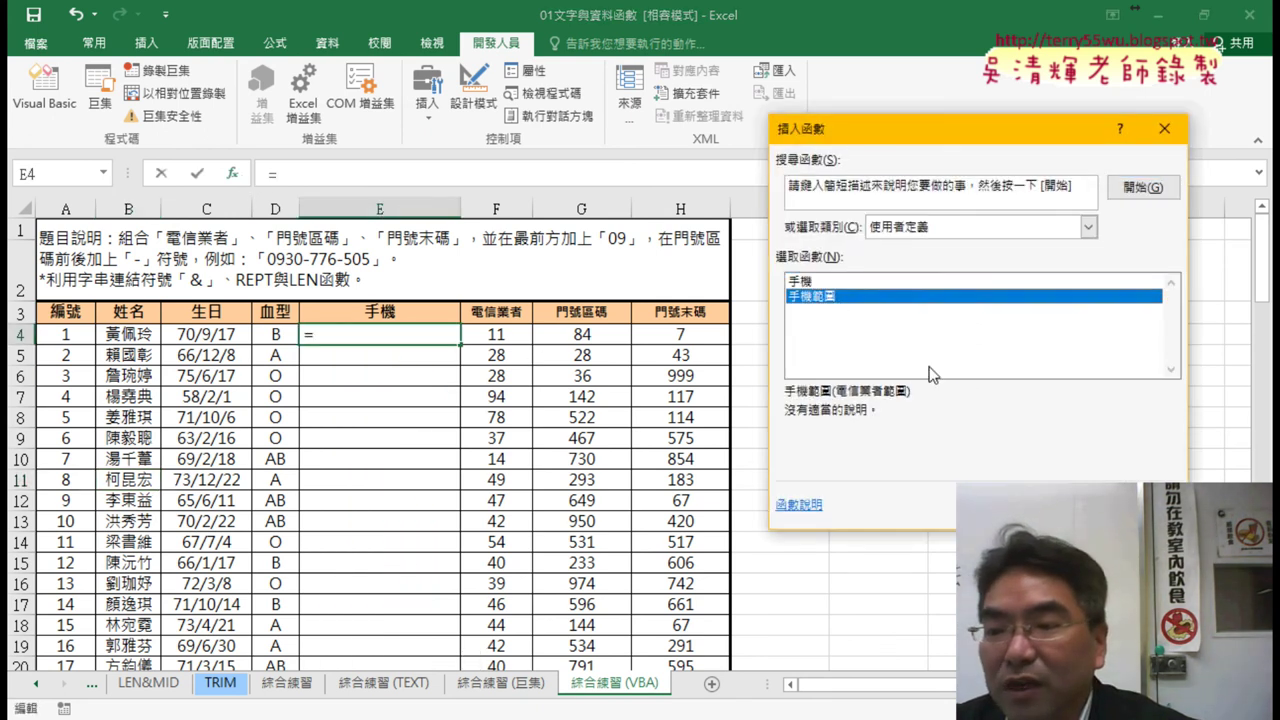
pyautogui.press('Return')
pyautogui.moveTo(496, 334); pyautogui.dragTo(715, 340)
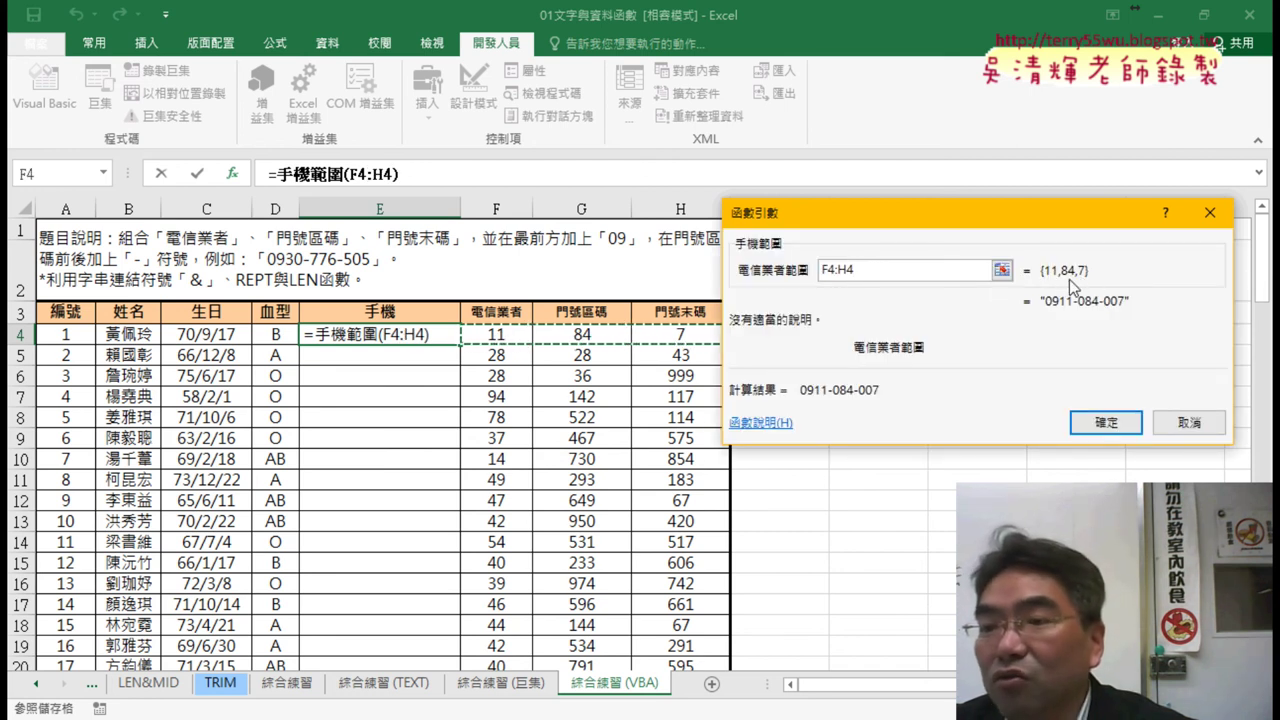
pyautogui.click(1108, 424)
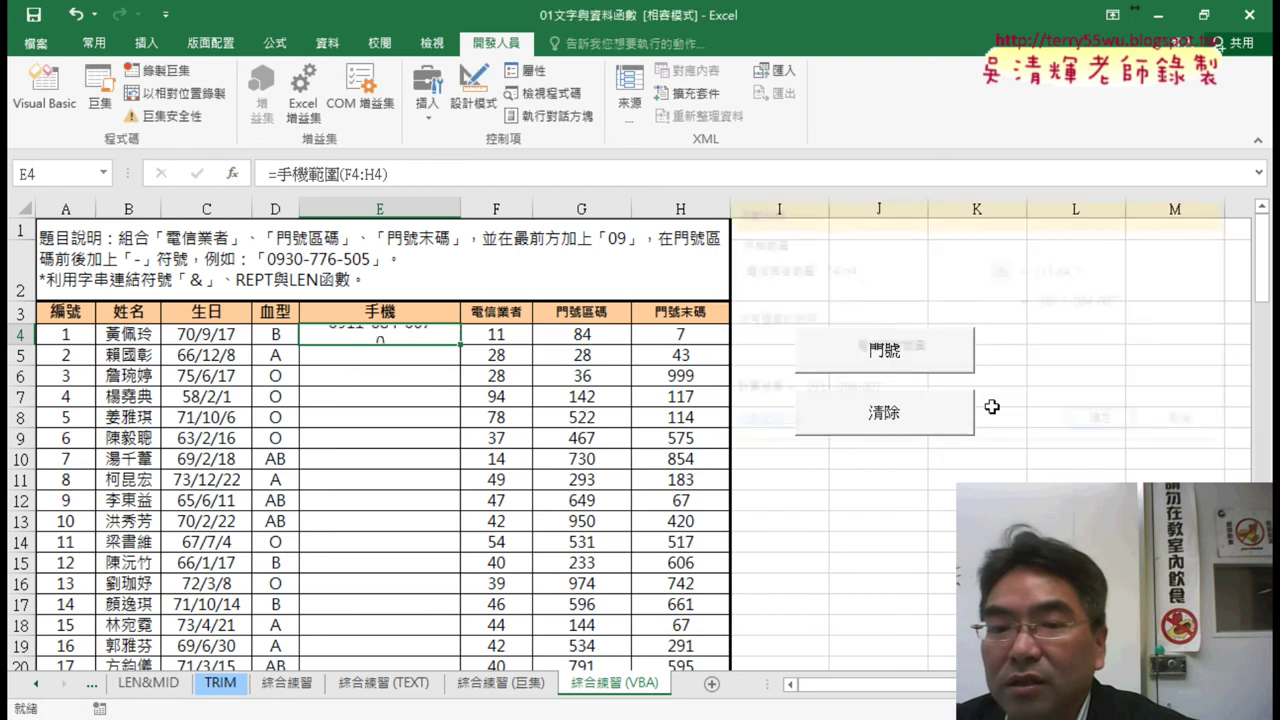
pyautogui.doubleClick(462, 345)
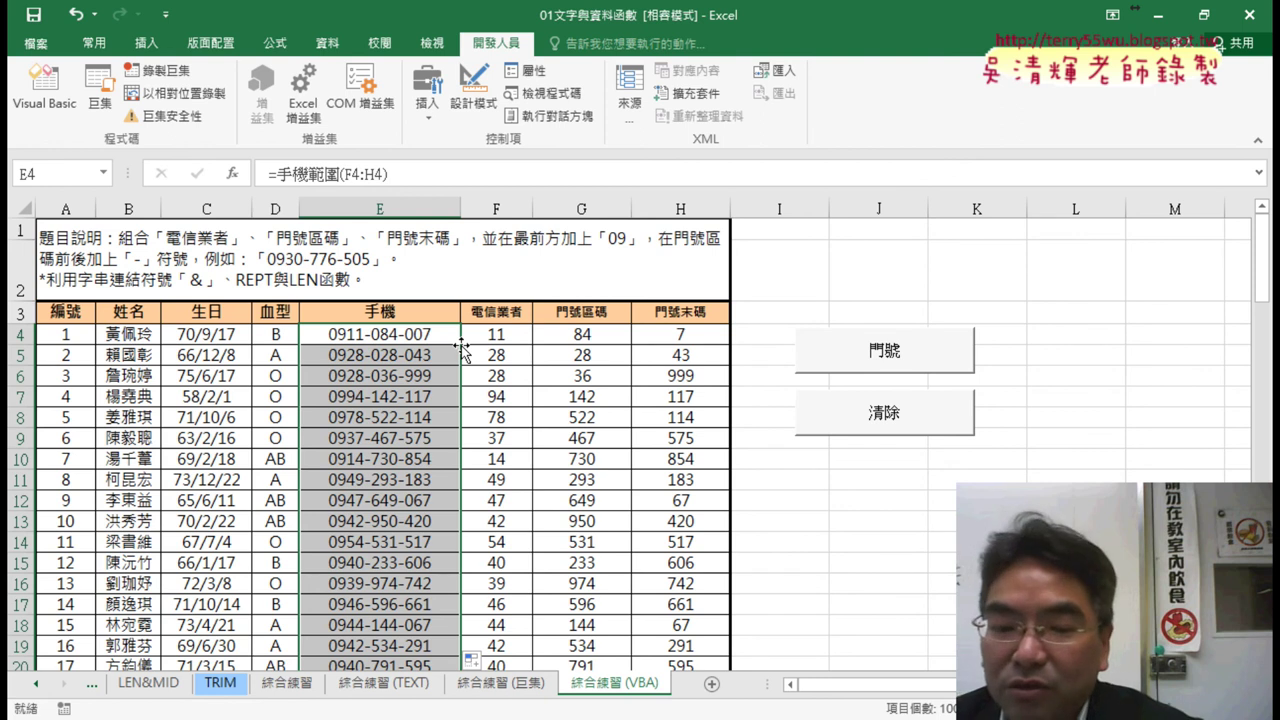
pyautogui.click(290, 683)
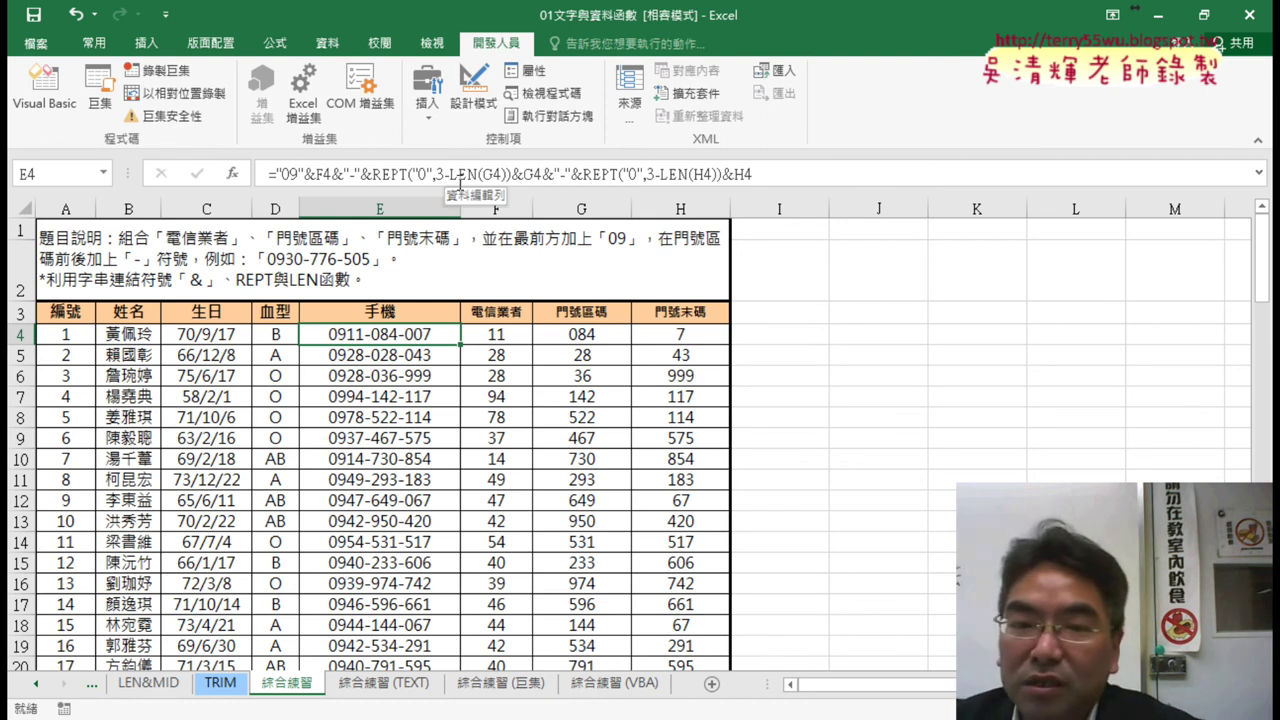
pyautogui.click(398, 684)
pyautogui.click(388, 338)
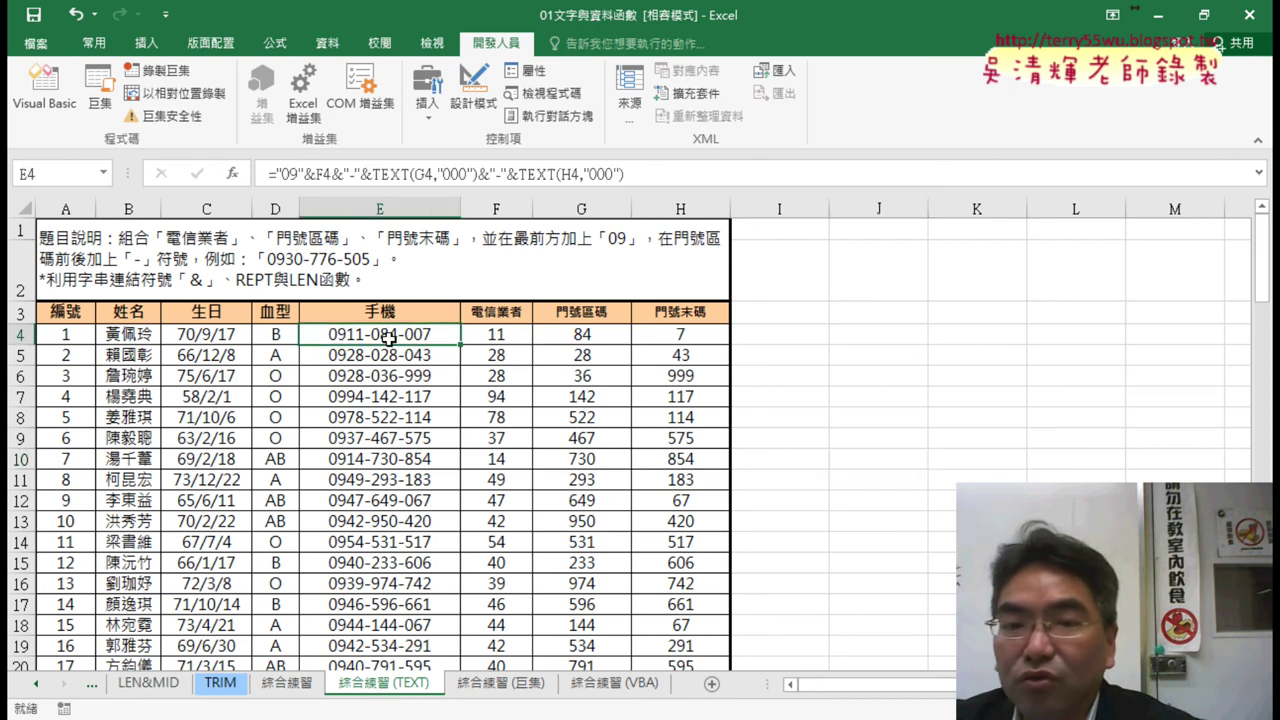
pyautogui.click(516, 686)
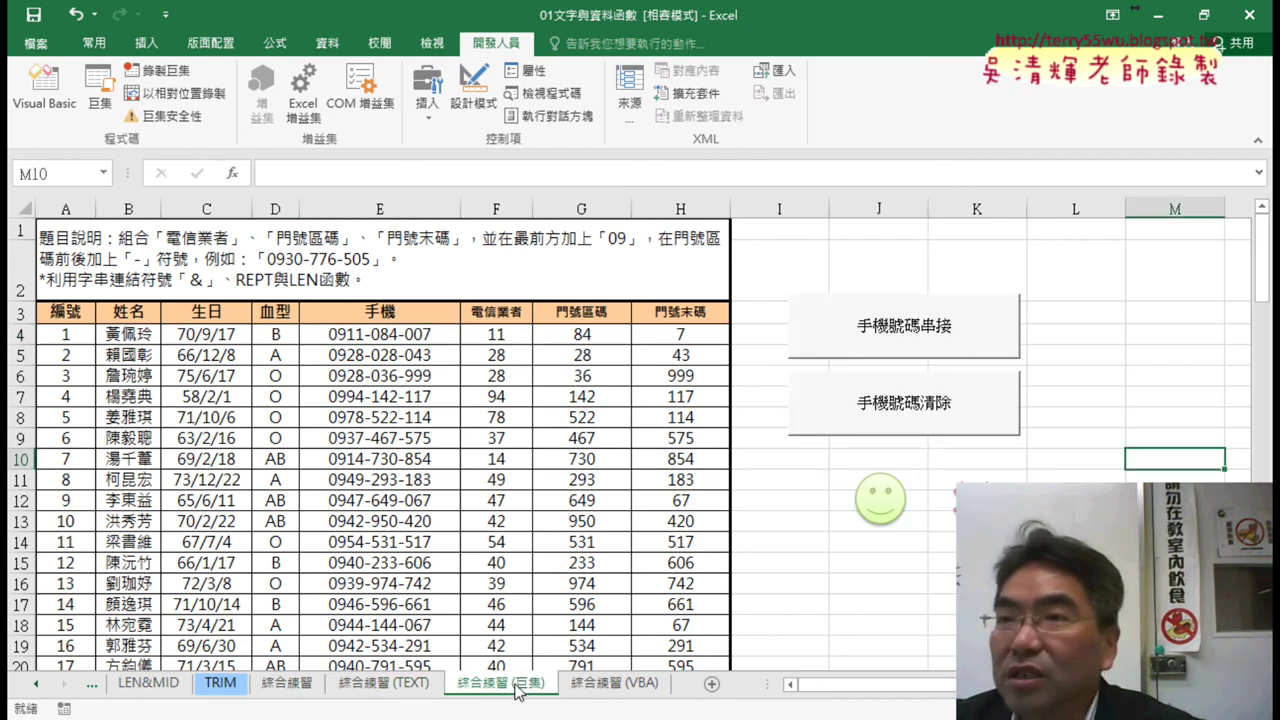
pyautogui.click(613, 684)
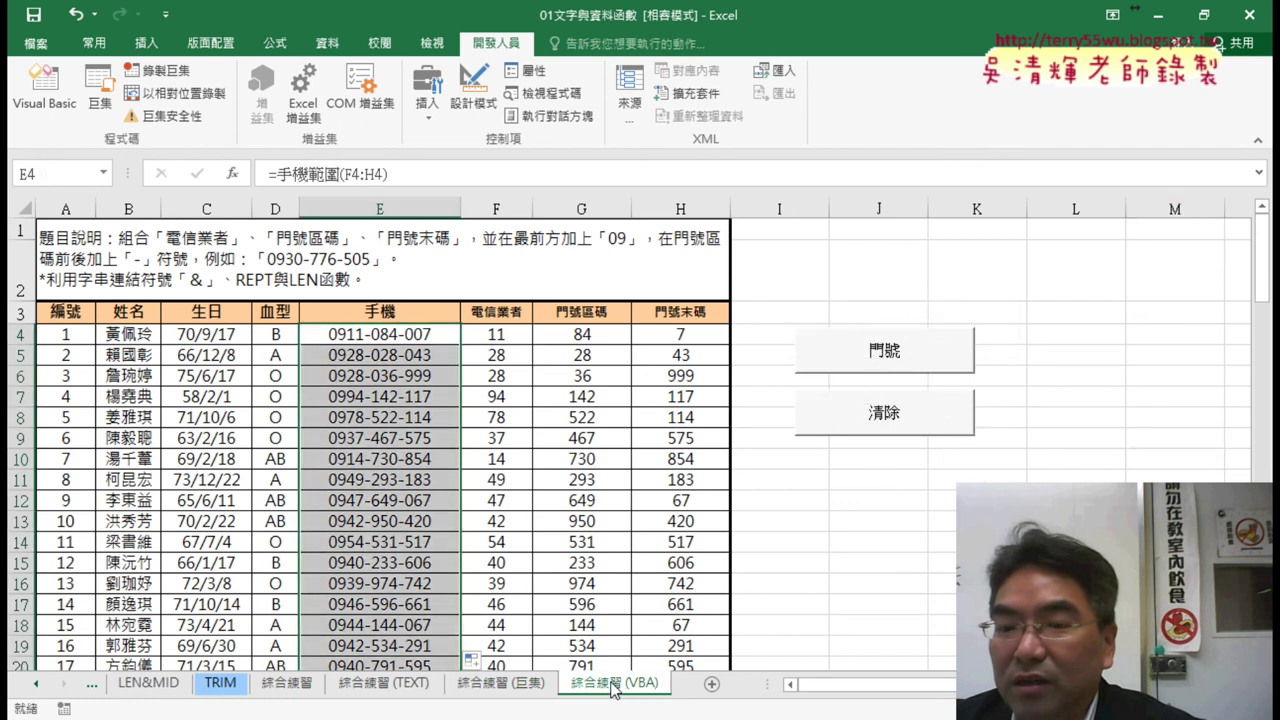